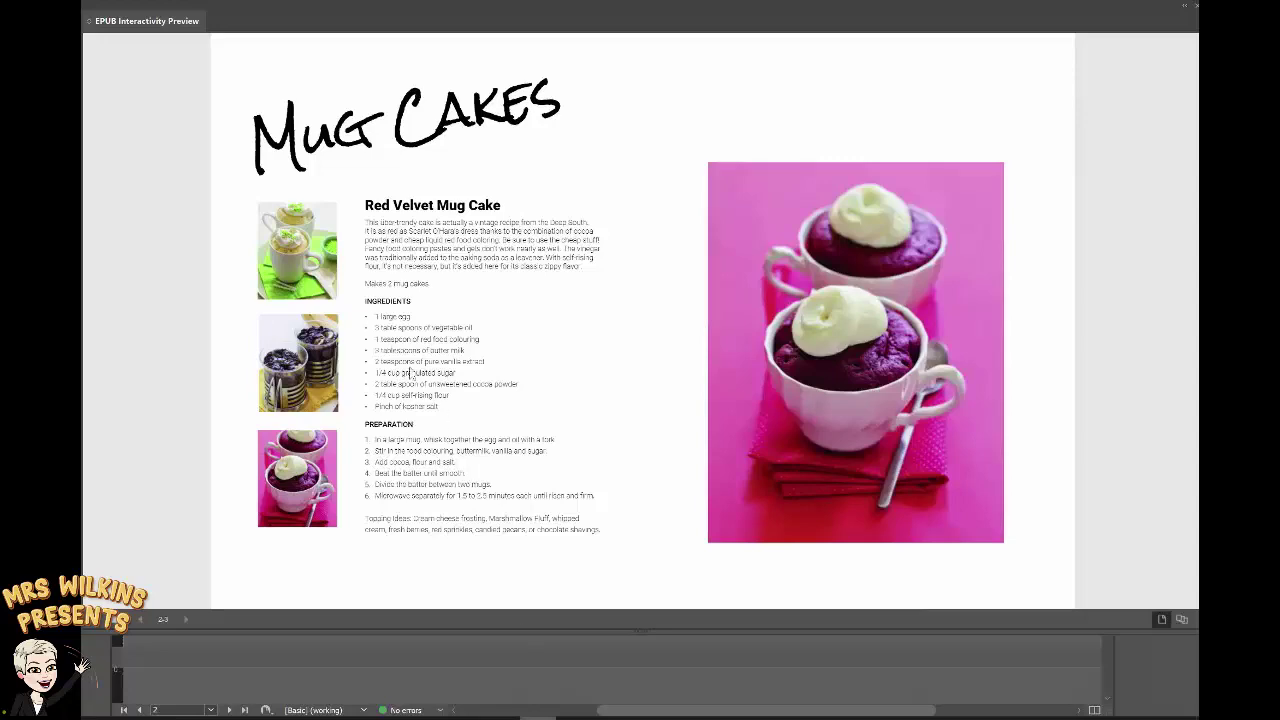
Step: In EPUB preview, test the thumbnails: Classic Yellow, Gluten Free Cocoa Banana, then back to Red Velvet
{"action": "left_click", "coordinate": [310, 257]}
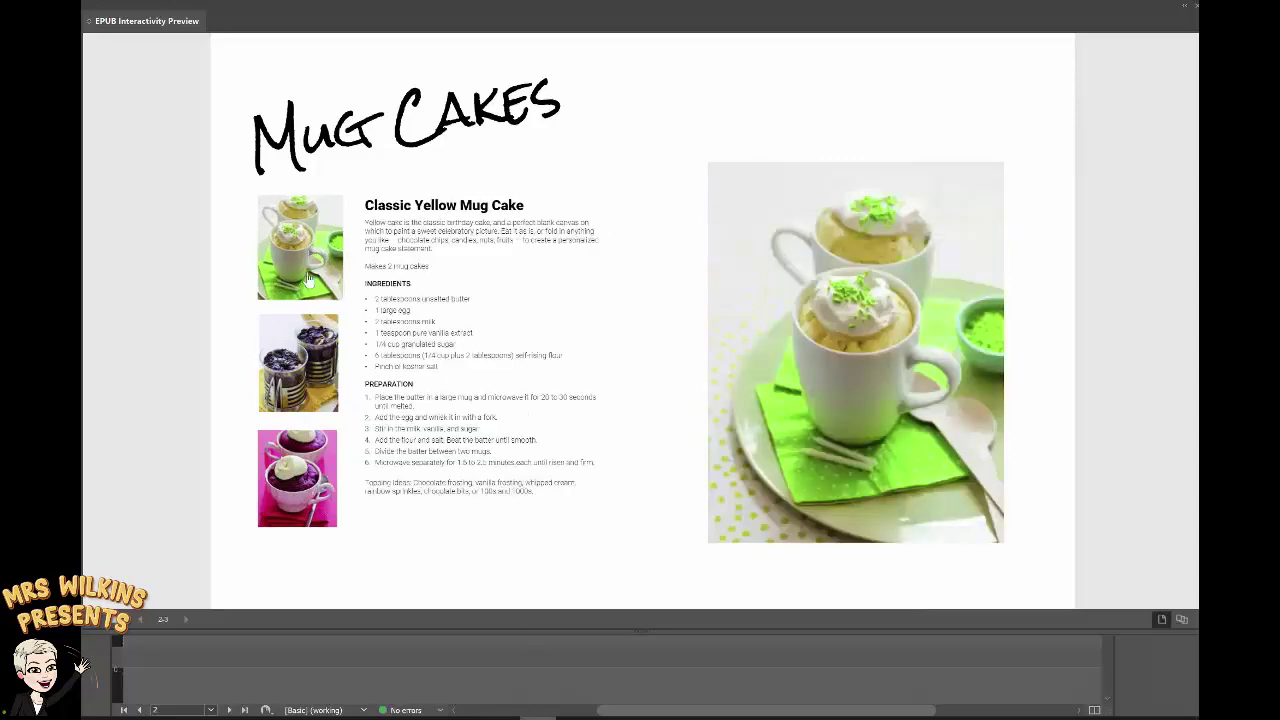
{"action": "left_click", "coordinate": [298, 360]}
{"action": "left_click", "coordinate": [288, 466]}
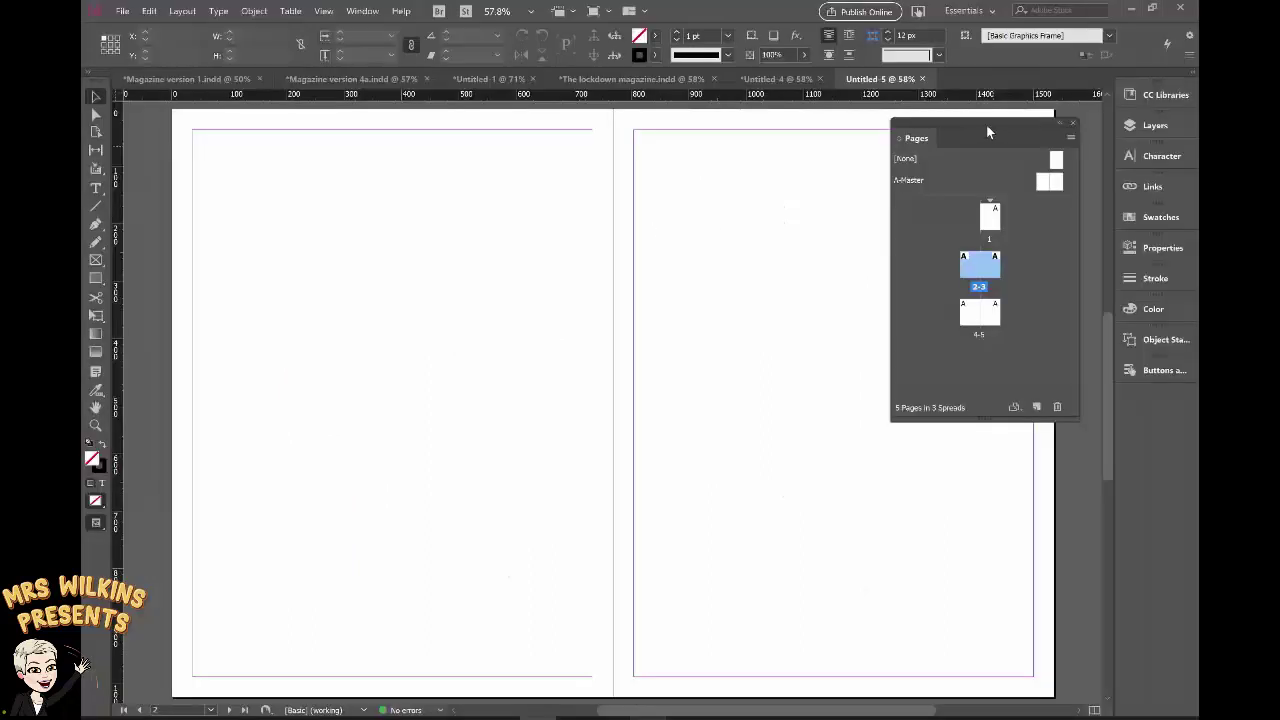
Step: Dock the floating Pages panel on the right side, expanding it once to check the spreads, then collapsing it
{"action": "left_click_drag", "start_coordinate": [966, 134], "coordinate": [1152, 112]}
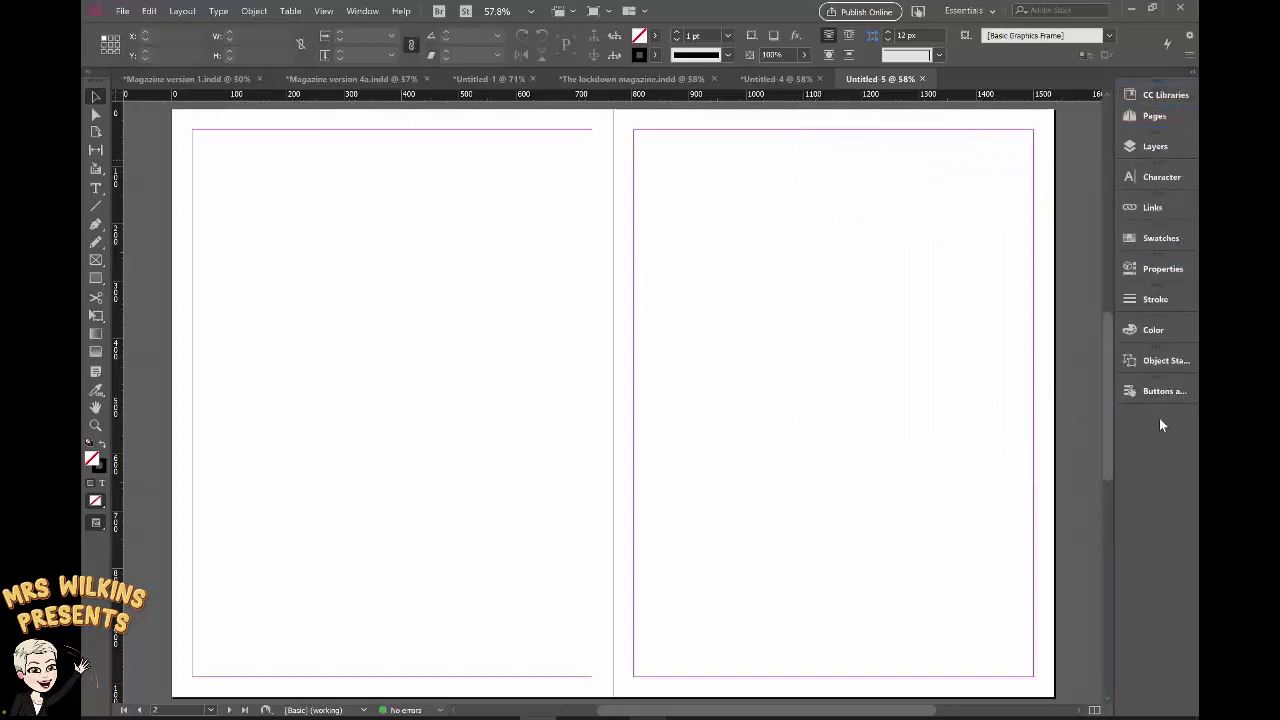
{"action": "left_click", "coordinate": [1155, 117]}
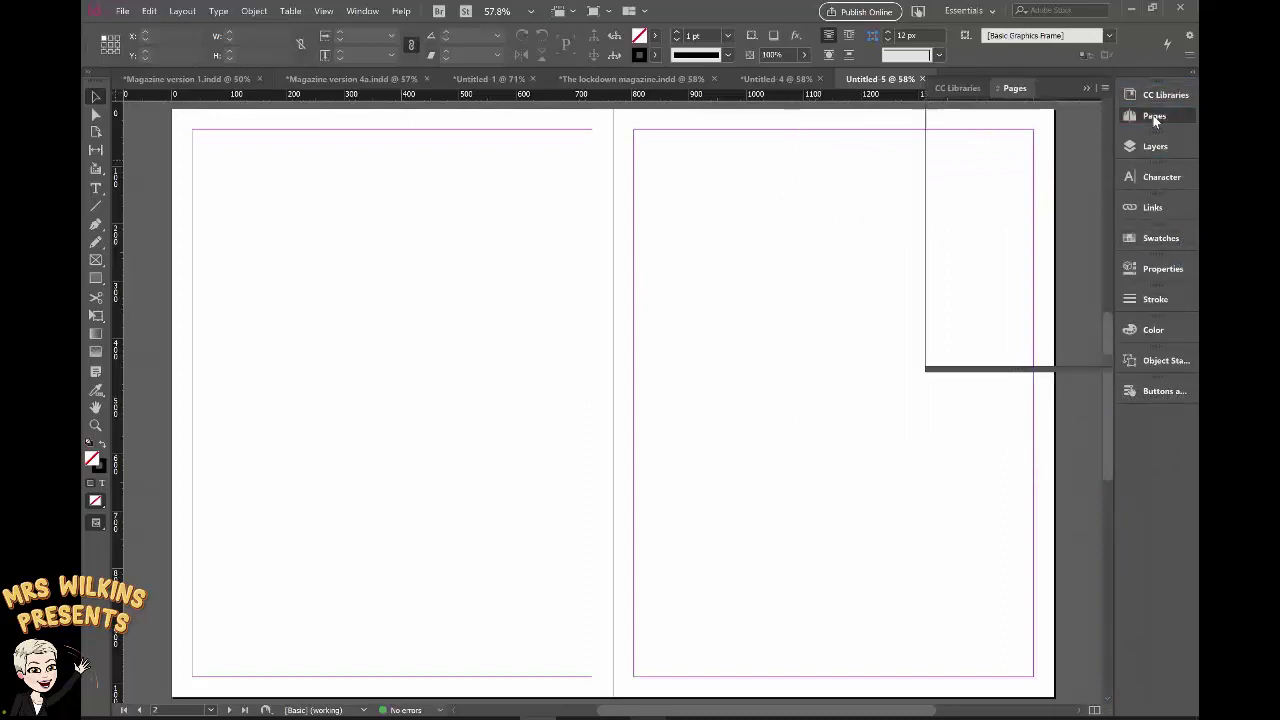
{"action": "left_click", "coordinate": [1094, 90]}
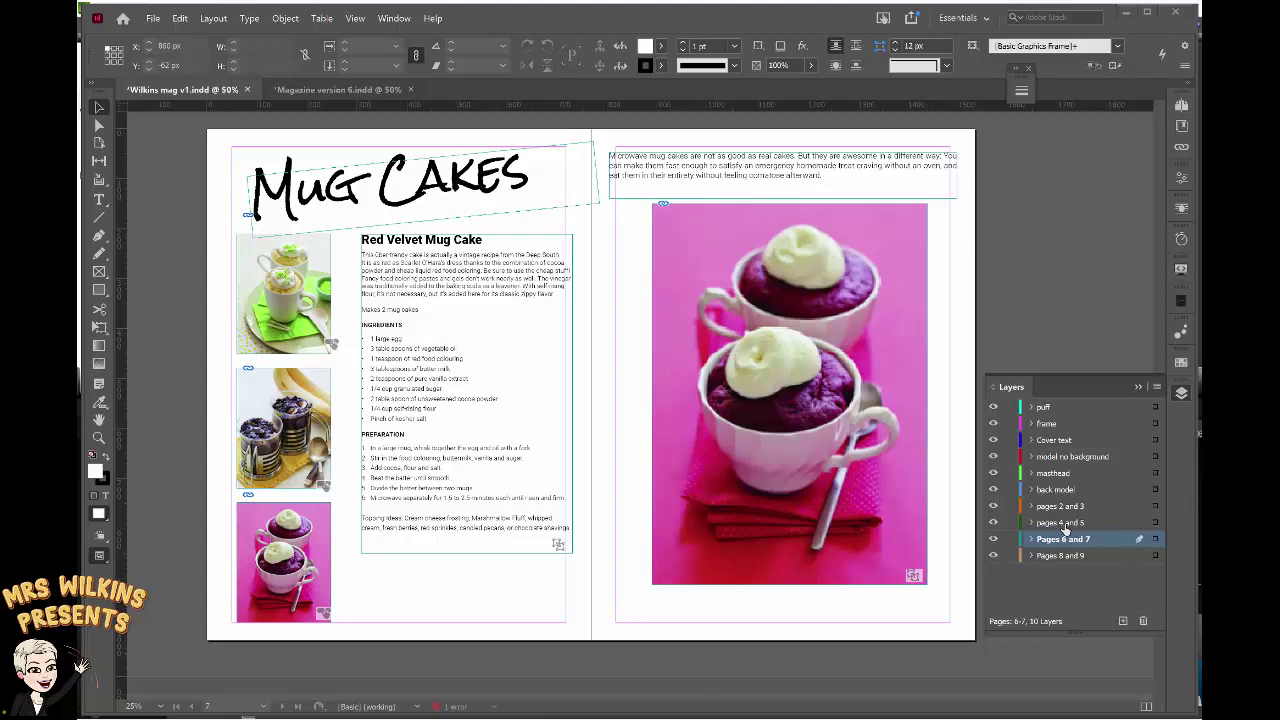
Step: Select the large pink cup photo on page 7 and expand the Pages 6 and 7 layer to inspect its contents
{"action": "left_click", "coordinate": [1066, 541], "text": "alt"}
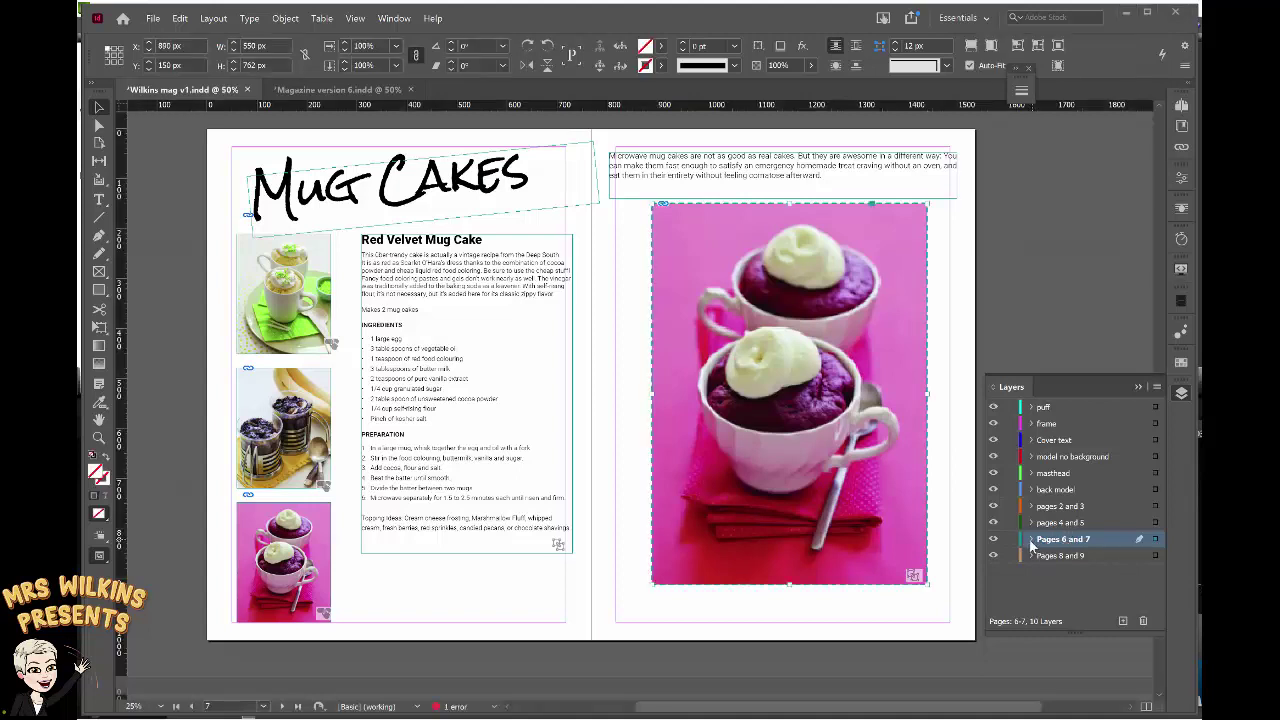
{"action": "left_click", "coordinate": [1031, 539]}
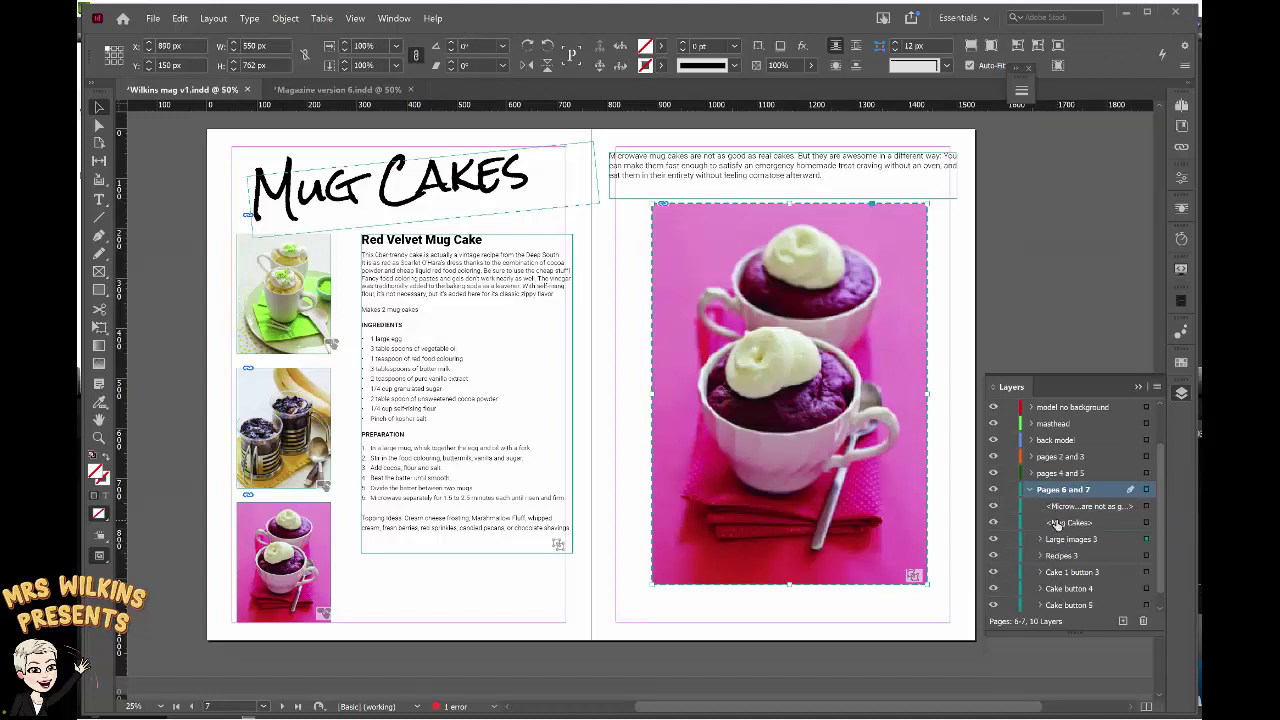
{"action": "scroll", "coordinate": [1161, 539], "scroll_direction": "down", "scroll_amount": 1}
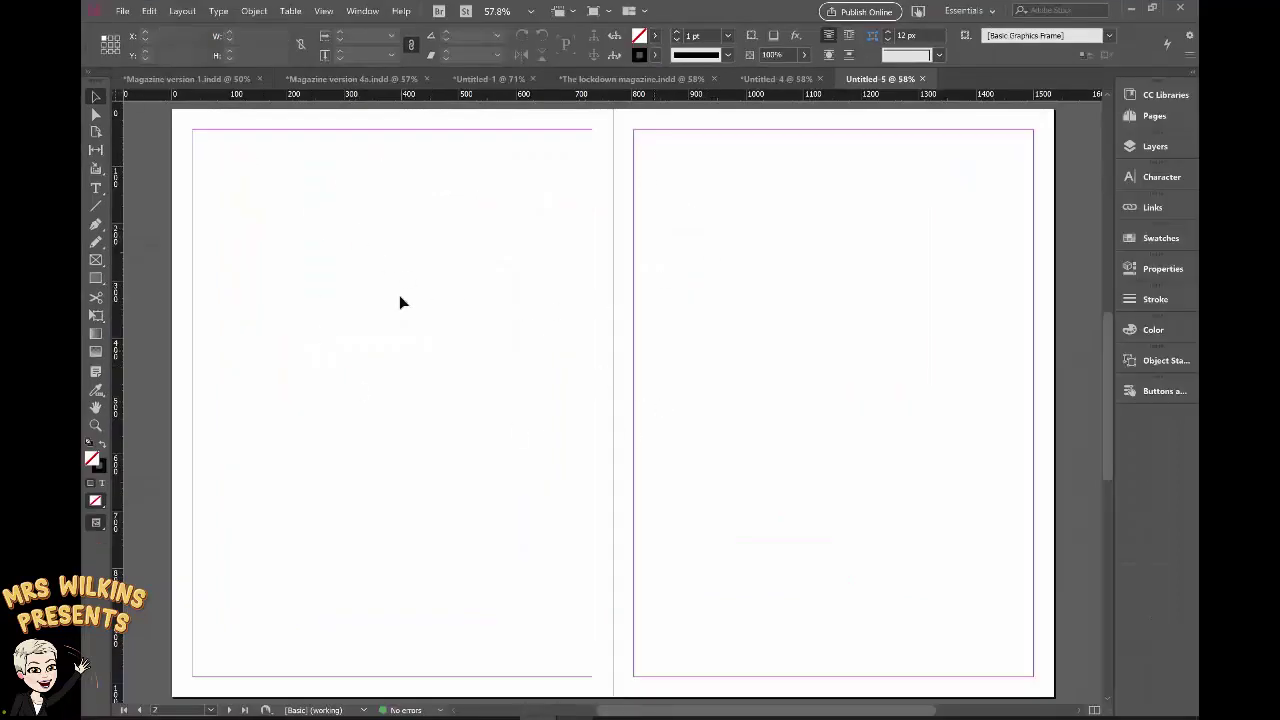
Step: Create guides with 3 rows and 3 columns across both blank pages
{"action": "left_click", "coordinate": [184, 12]}
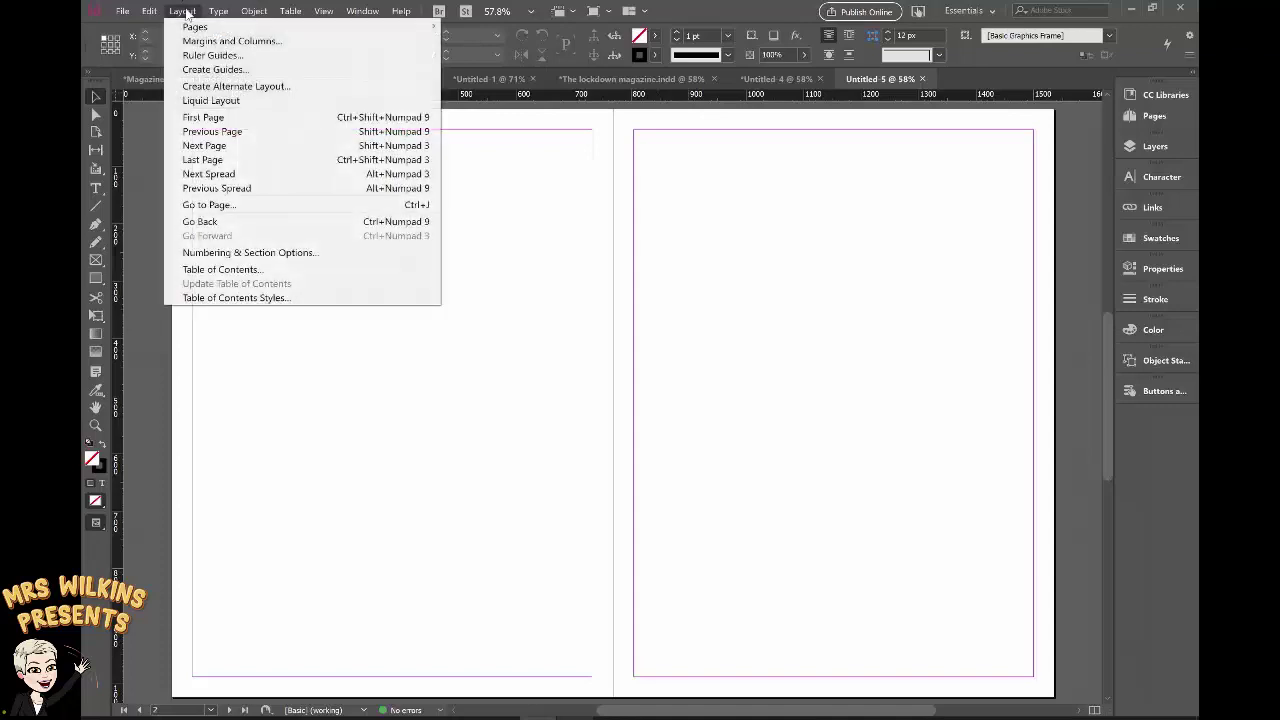
{"action": "left_click", "coordinate": [200, 70]}
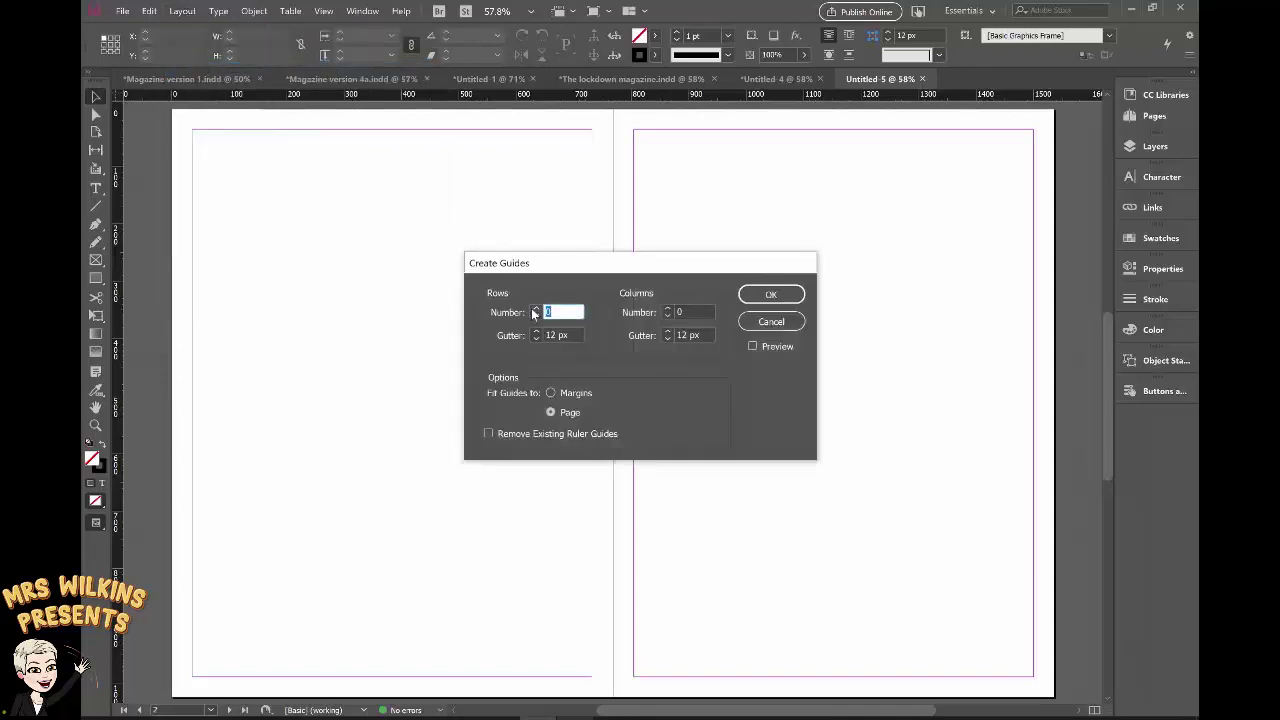
{"action": "type", "text": "3"}
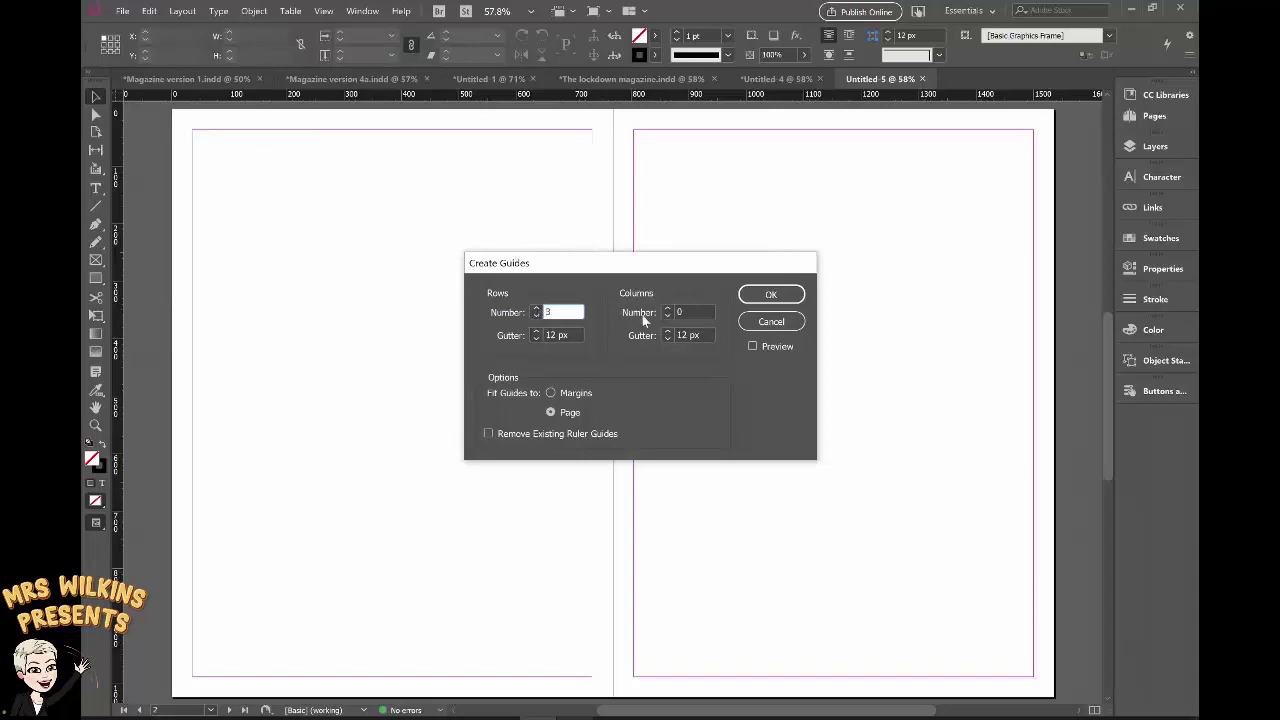
{"action": "left_click", "coordinate": [667, 309]}
{"action": "left_click", "coordinate": [667, 309]}
{"action": "left_click", "coordinate": [667, 309]}
{"action": "left_click", "coordinate": [771, 298]}
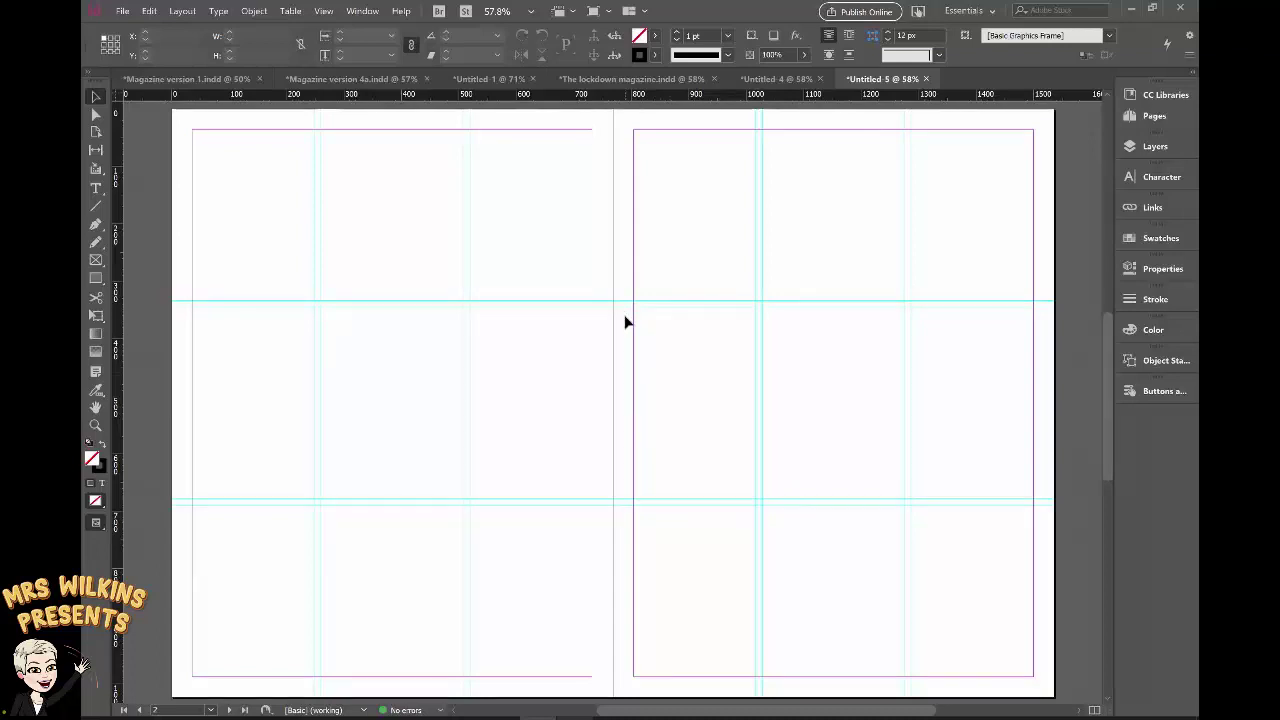
Step: Draw an empty frame in the top-left grid cell, duplicate it twice below, and align the third frame
{"action": "left_click", "coordinate": [96, 260]}
{"action": "left_click_drag", "start_coordinate": [206, 206], "coordinate": [313, 344]}
{"action": "left_click", "coordinate": [96, 98]}
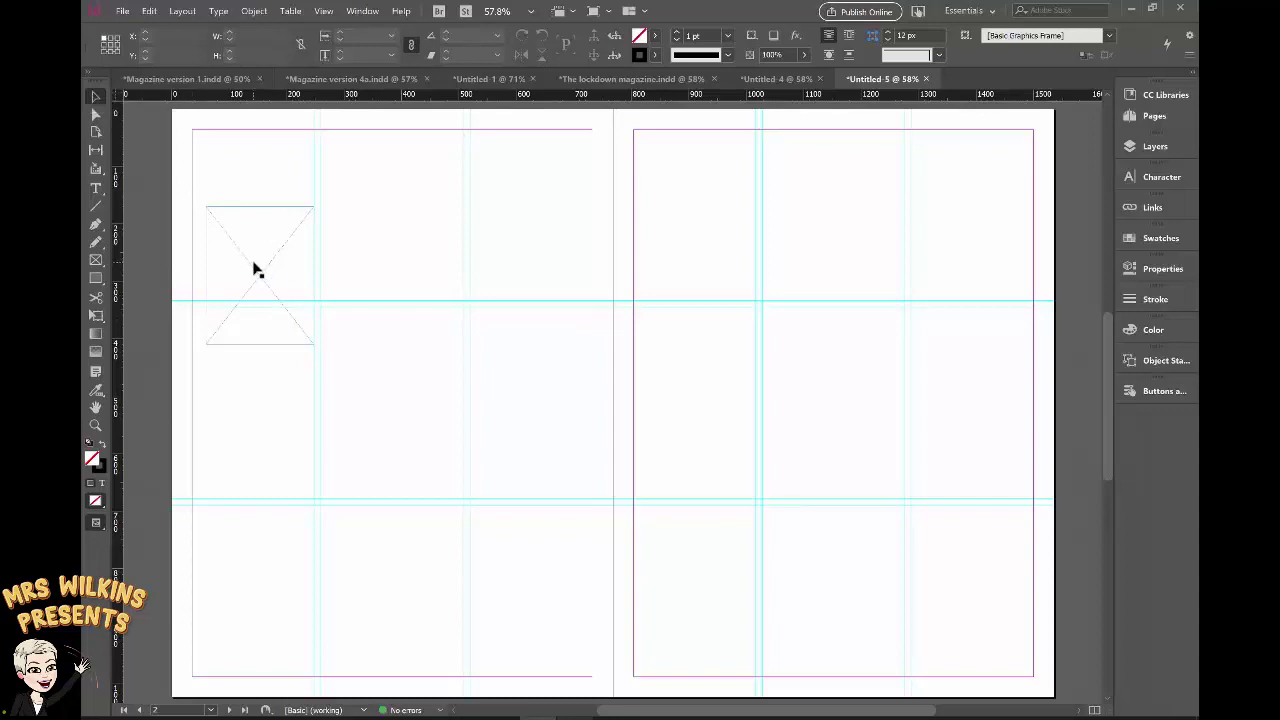
{"action": "left_click_drag", "start_coordinate": [255, 270], "coordinate": [258, 575]}
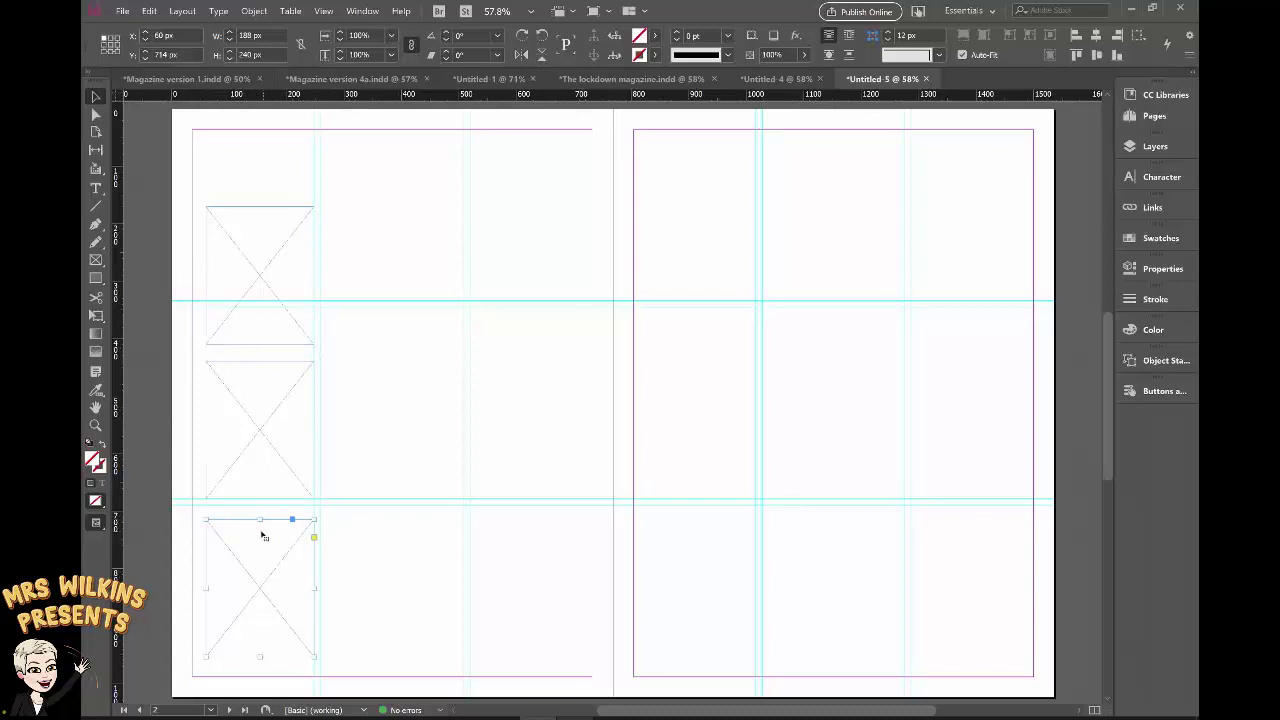
{"action": "left_click_drag", "start_coordinate": [261, 539], "coordinate": [287, 537]}
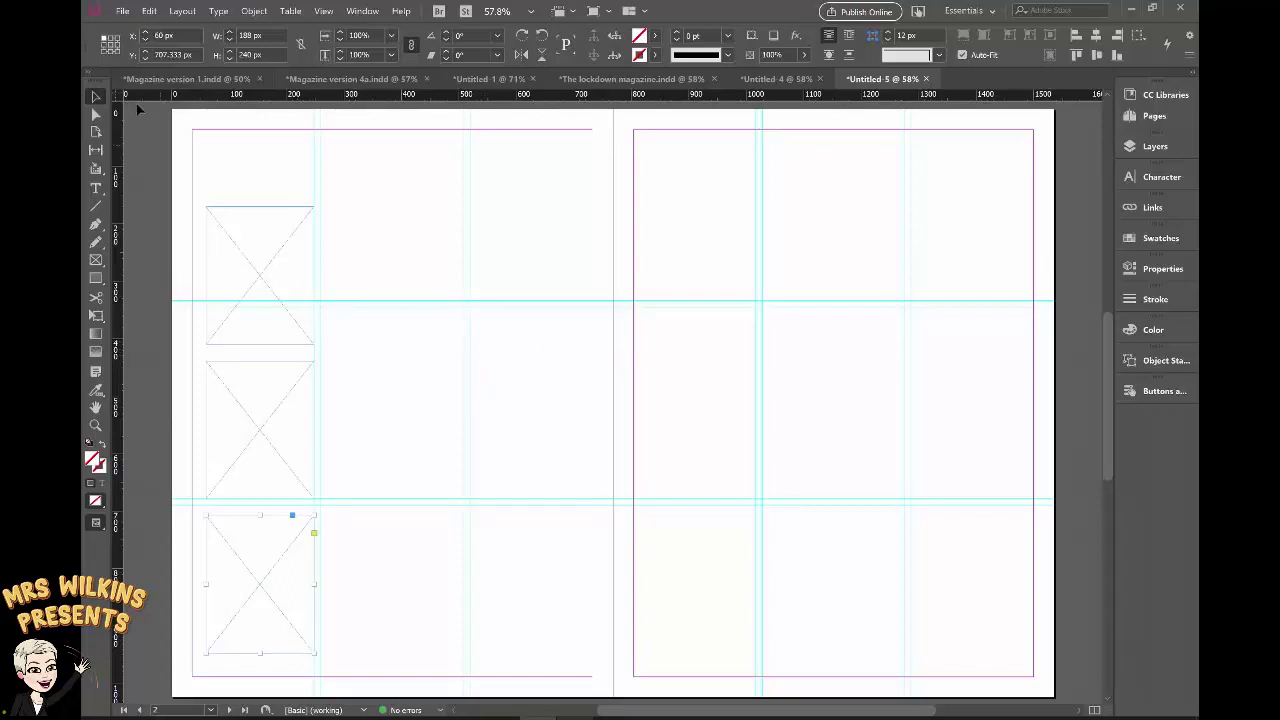
Step: Place Cake 1.jpg into the top empty frame
{"action": "left_click", "coordinate": [96, 98]}
{"action": "left_click", "coordinate": [236, 251]}
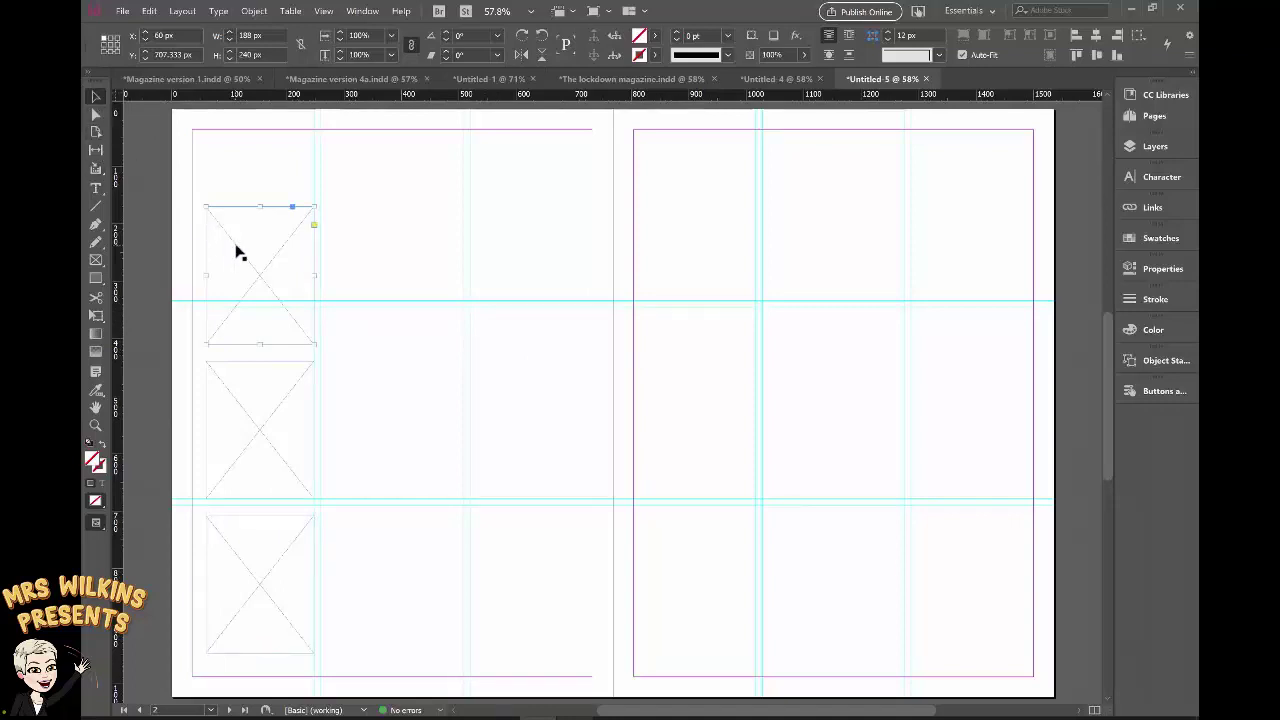
{"action": "left_click", "coordinate": [123, 13]}
{"action": "left_click", "coordinate": [135, 190]}
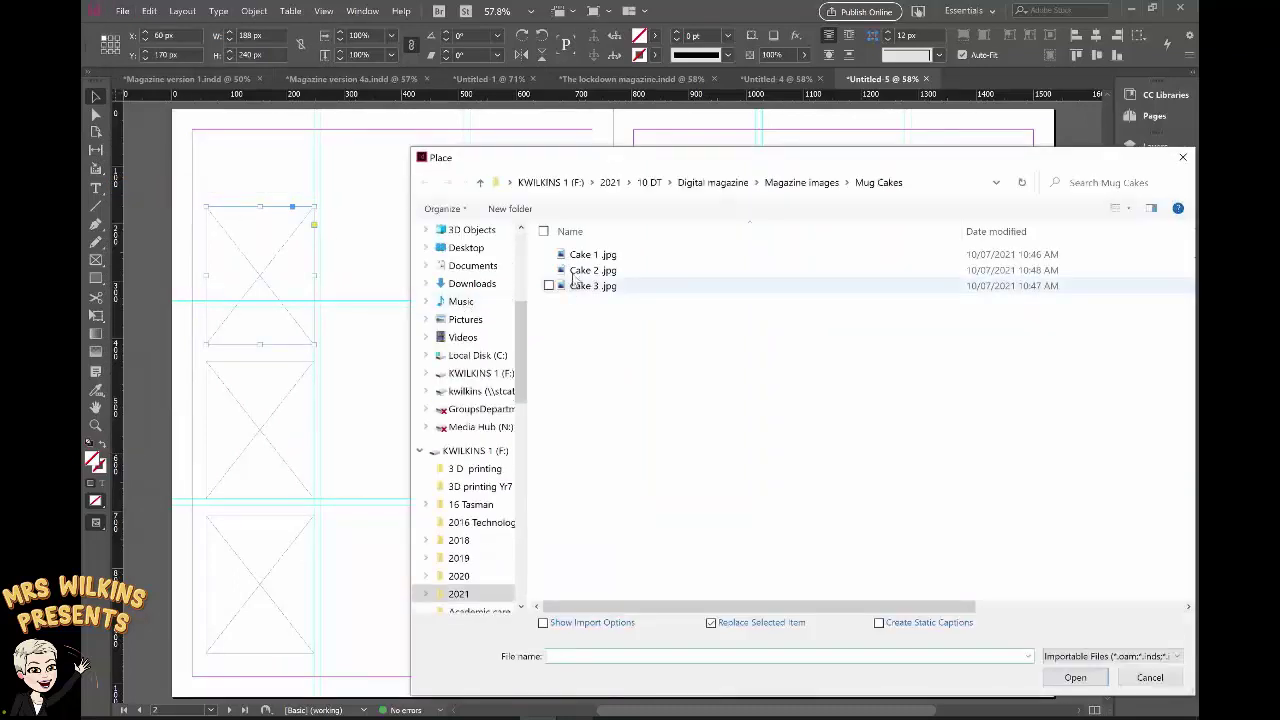
{"action": "left_click", "coordinate": [592, 256]}
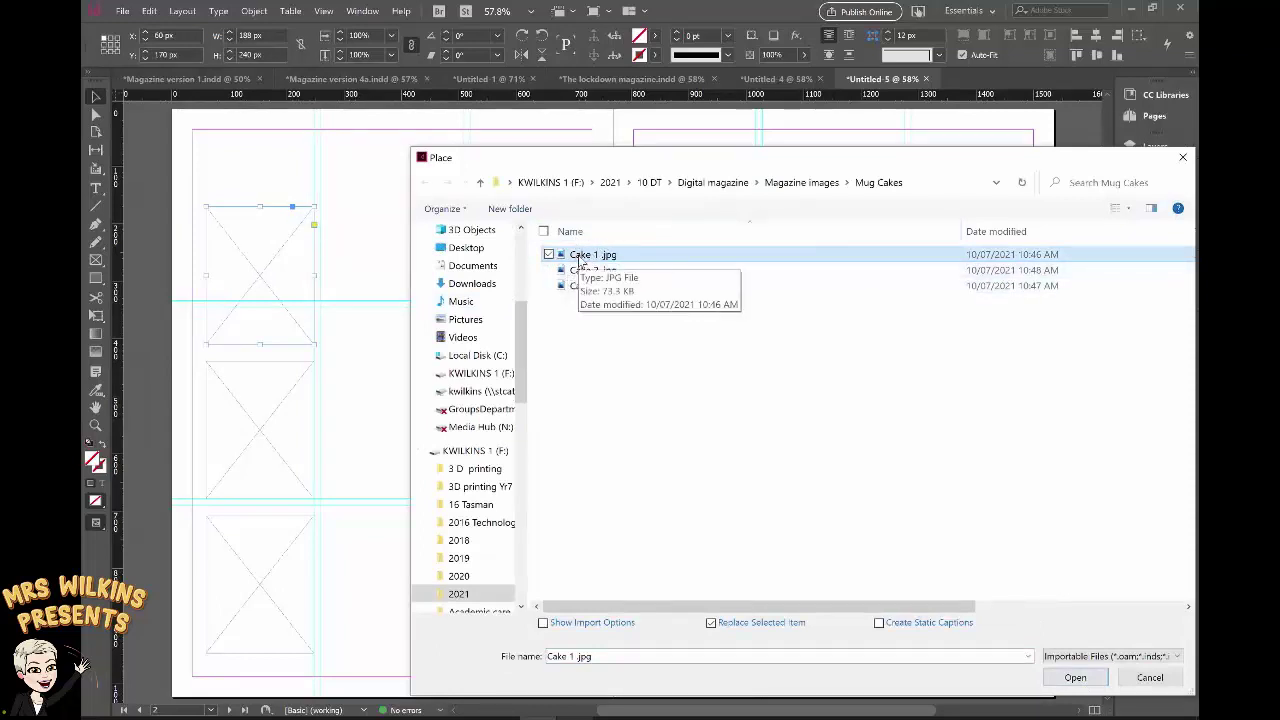
{"action": "double_click", "coordinate": [580, 257]}
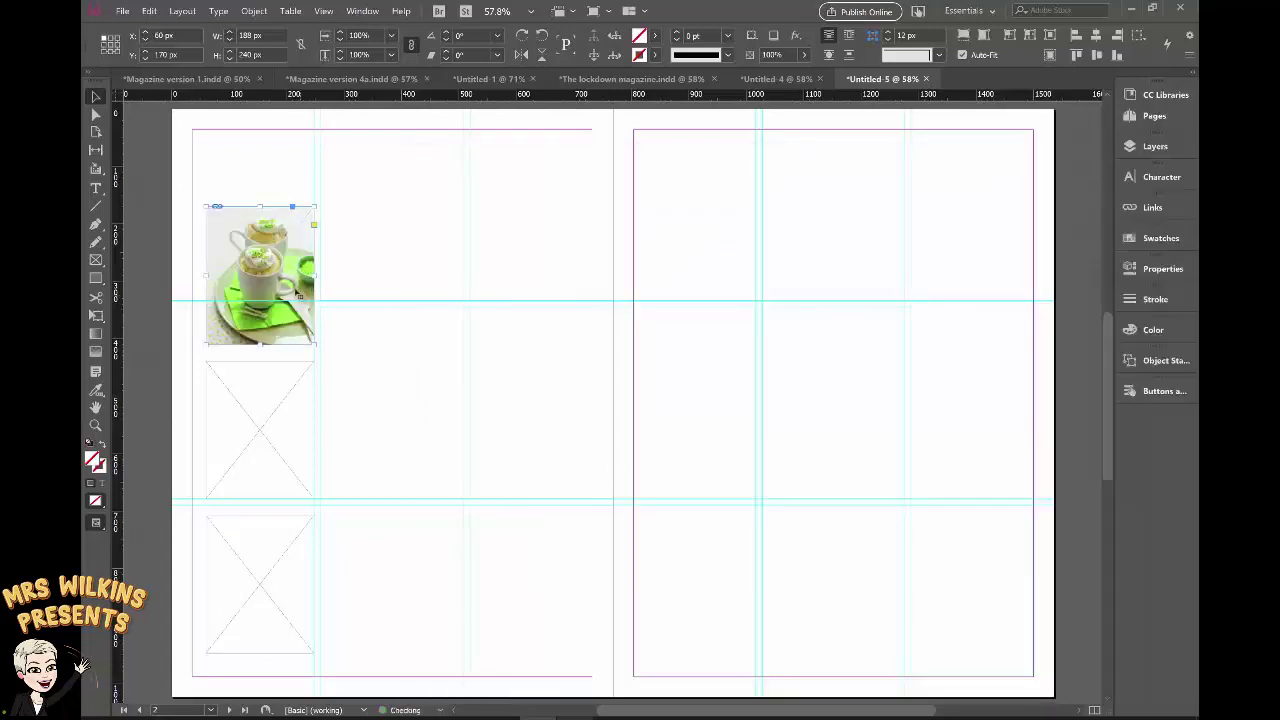
Step: Place Cake 2.jpg into the middle frame
{"action": "left_click", "coordinate": [272, 392]}
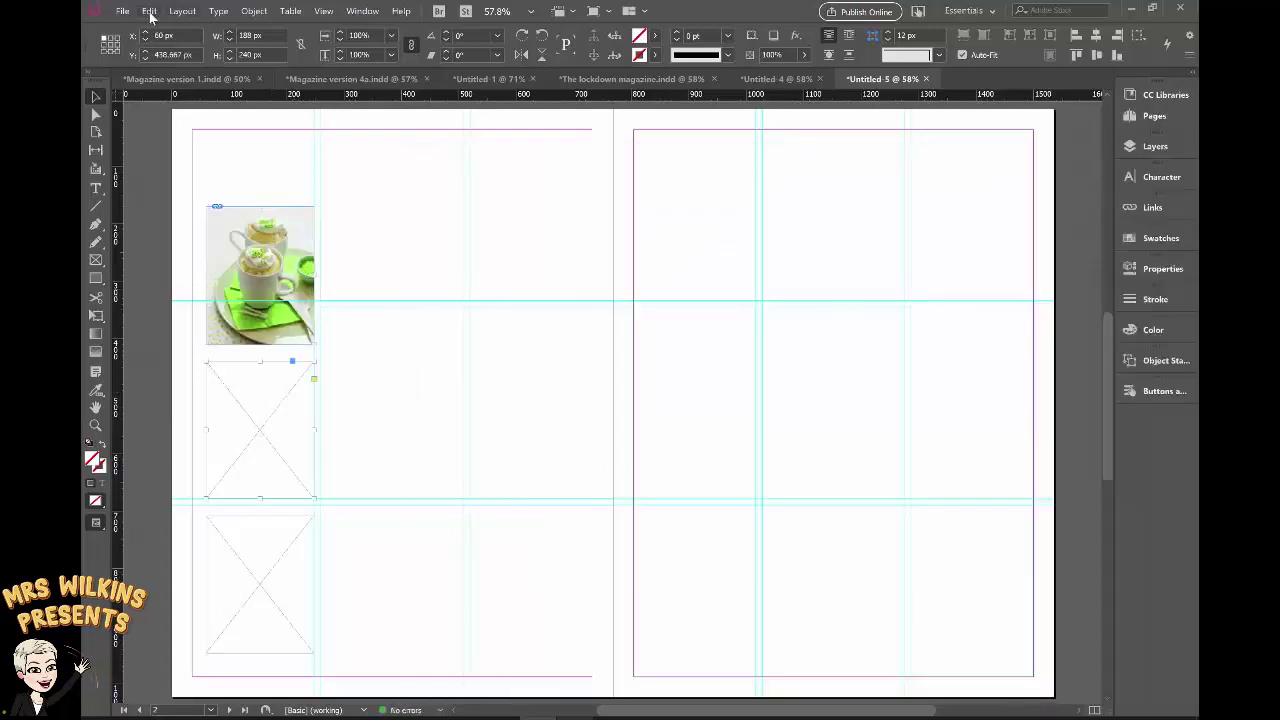
{"action": "left_click", "coordinate": [122, 12]}
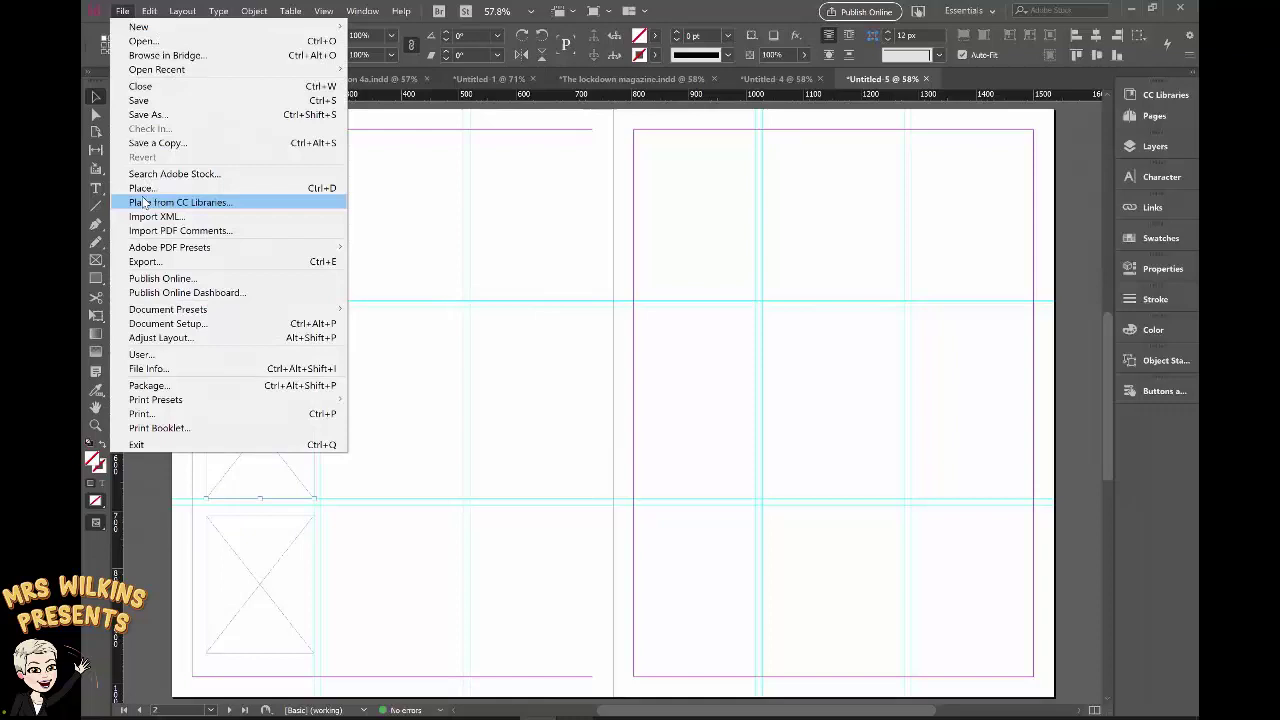
{"action": "left_click", "coordinate": [142, 188]}
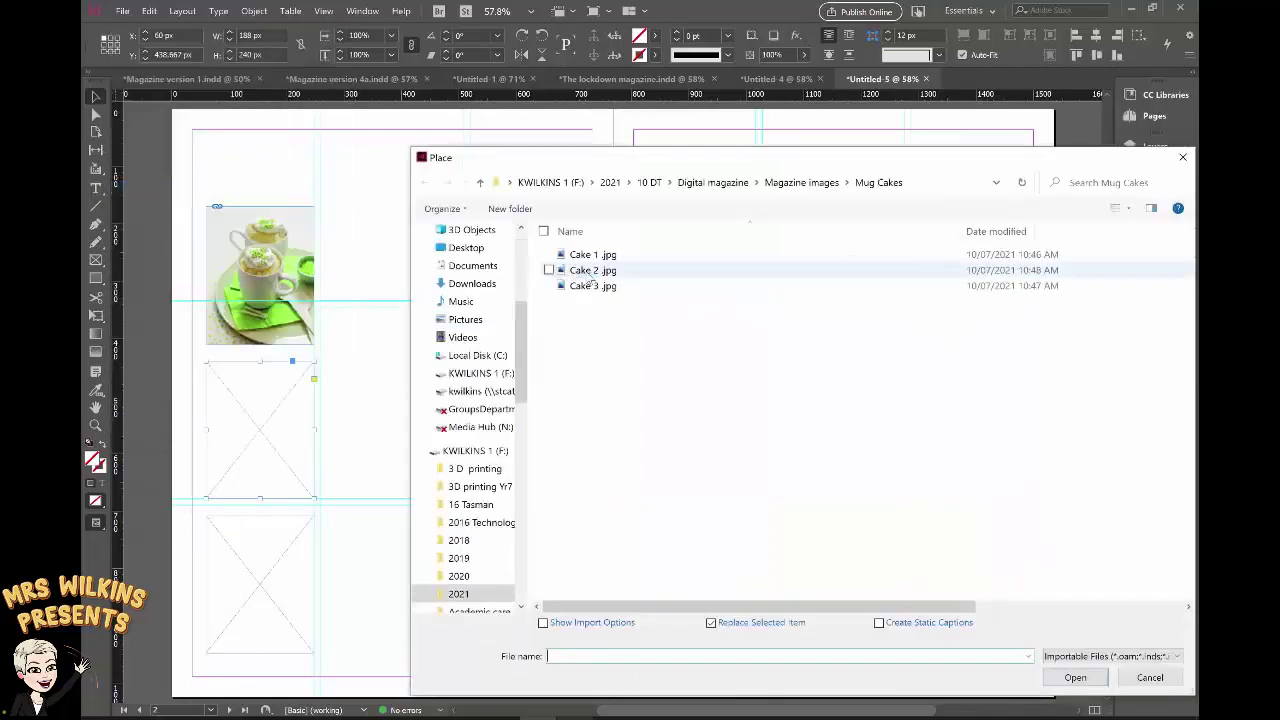
{"action": "left_click", "coordinate": [590, 272]}
{"action": "left_click", "coordinate": [1072, 678]}
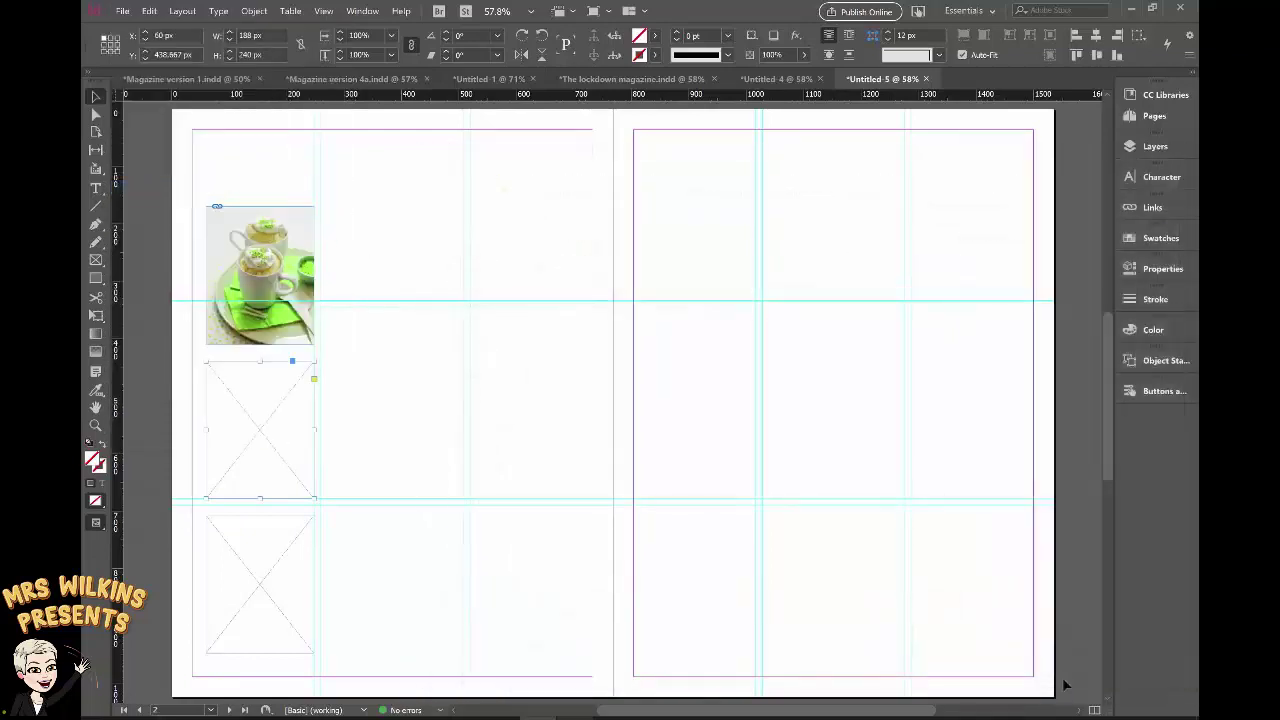
Step: Place Cake 3.jpg into the bottom frame
{"action": "left_click", "coordinate": [126, 18]}
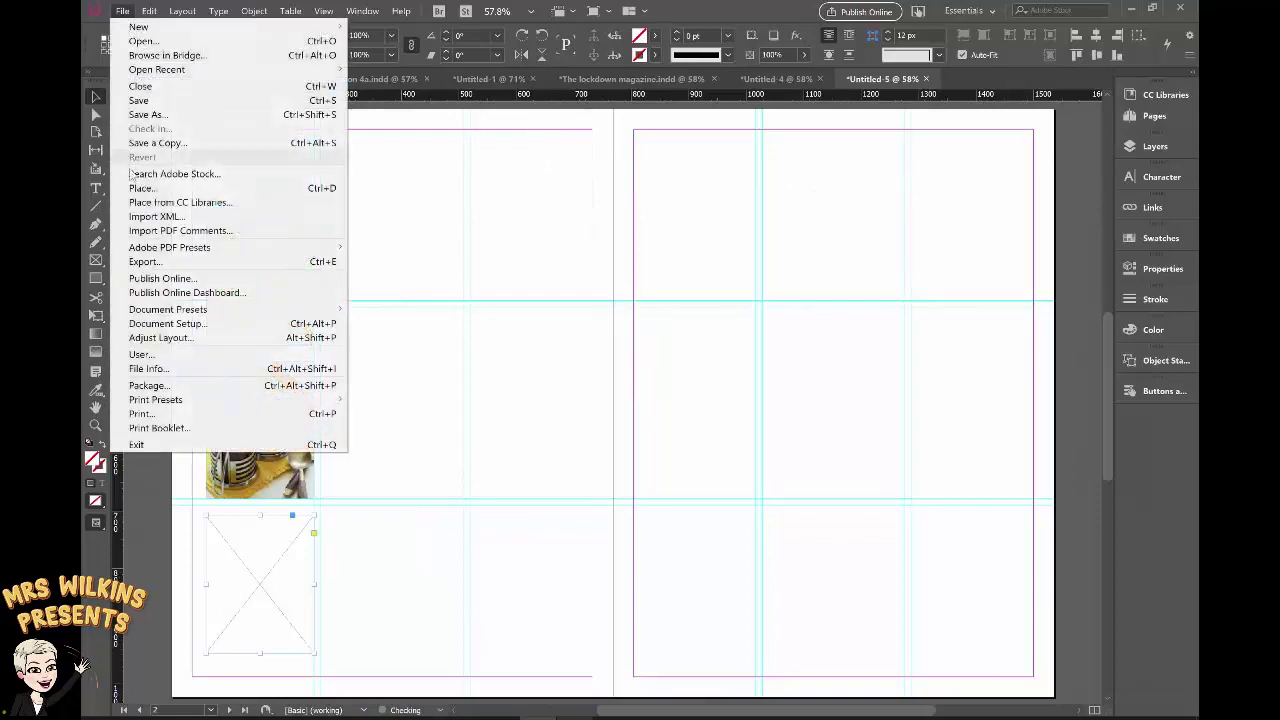
{"action": "left_click", "coordinate": [142, 188]}
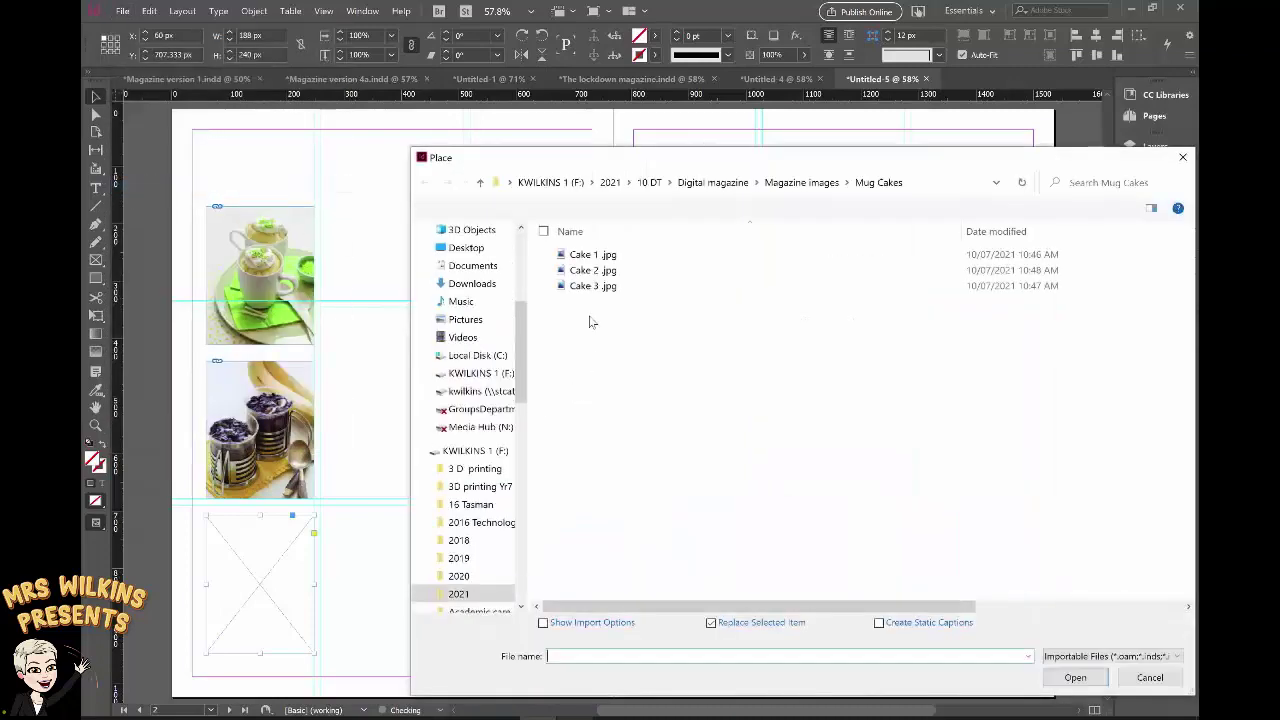
{"action": "left_click", "coordinate": [592, 286]}
{"action": "left_click", "coordinate": [1098, 677]}
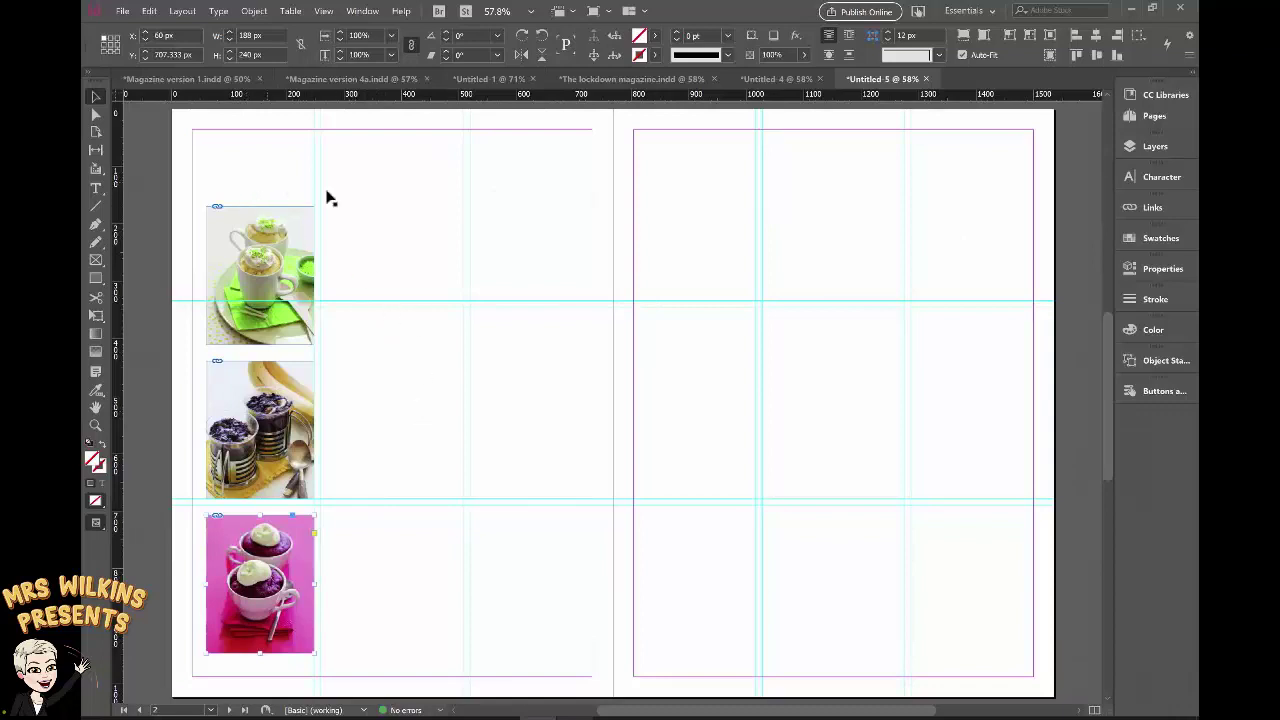
Step: Shift the three cake photos down the page and reorder their layers as Cake 1, Cake 2, Cake 3
{"action": "left_click_drag", "start_coordinate": [250, 170], "coordinate": [343, 667]}
{"action": "left_click_drag", "start_coordinate": [277, 473], "coordinate": [277, 494]}
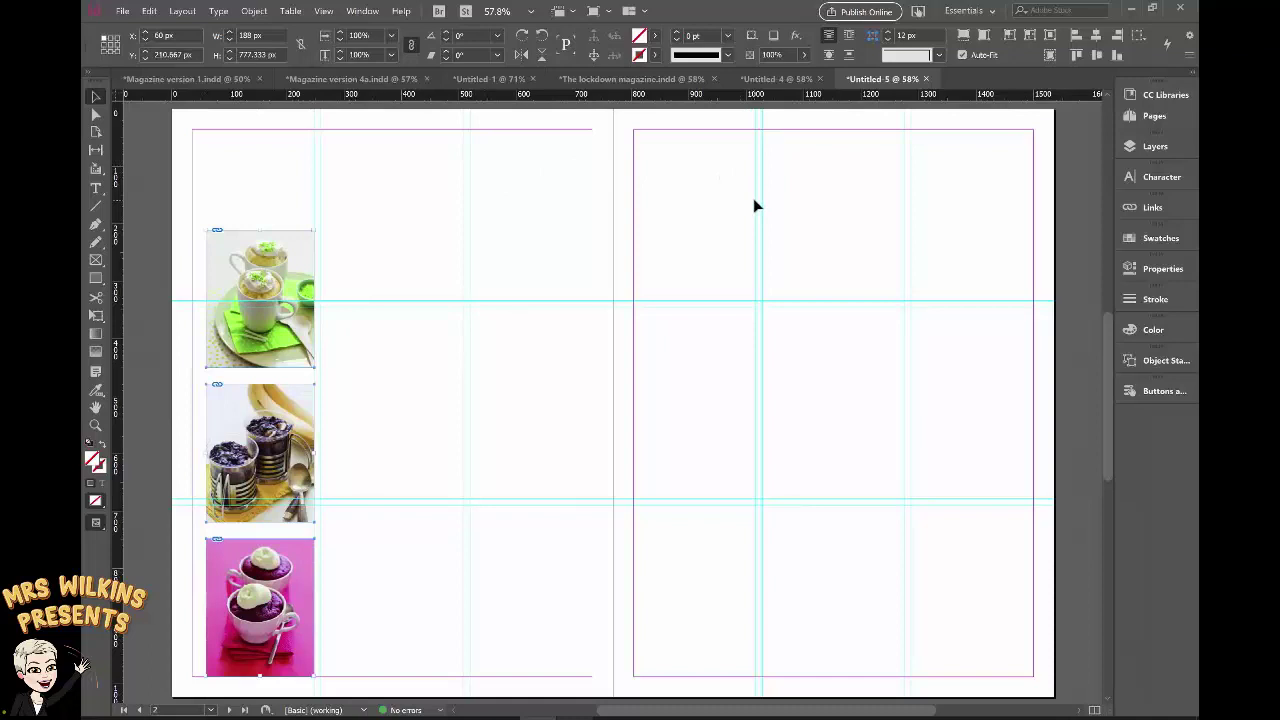
{"action": "left_click", "coordinate": [1130, 148]}
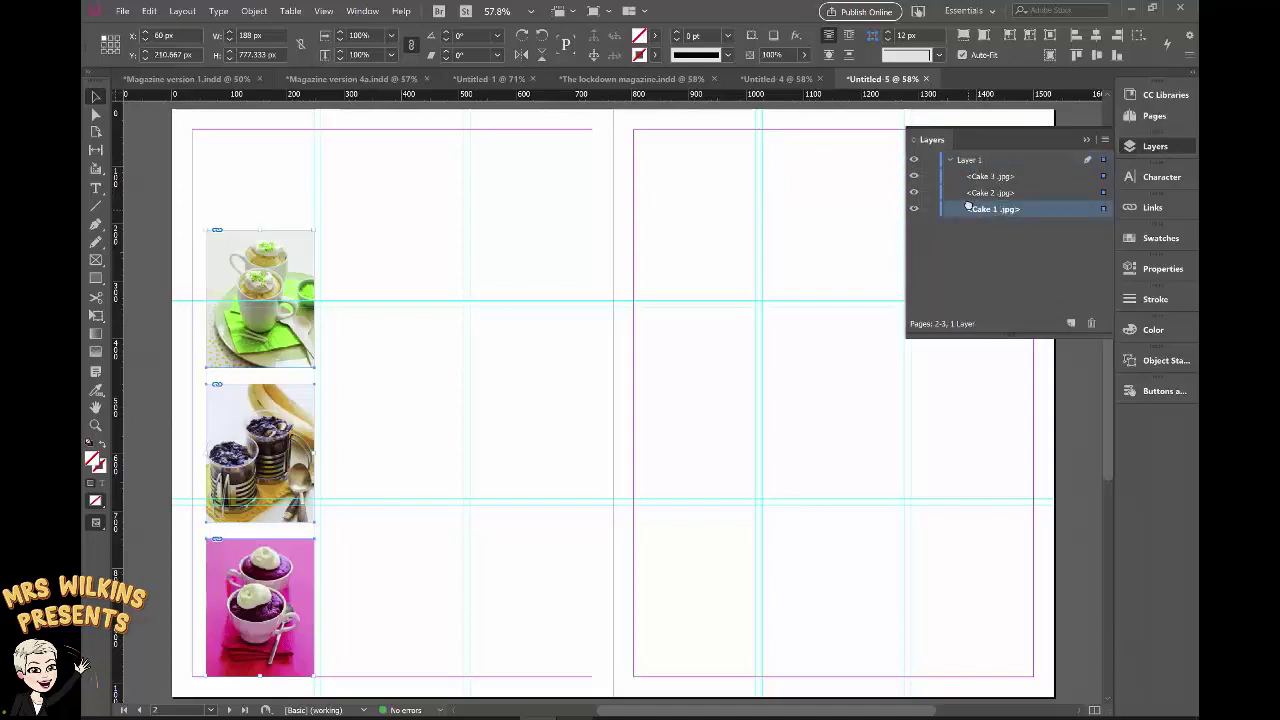
{"action": "left_click_drag", "start_coordinate": [975, 179], "coordinate": [992, 225]}
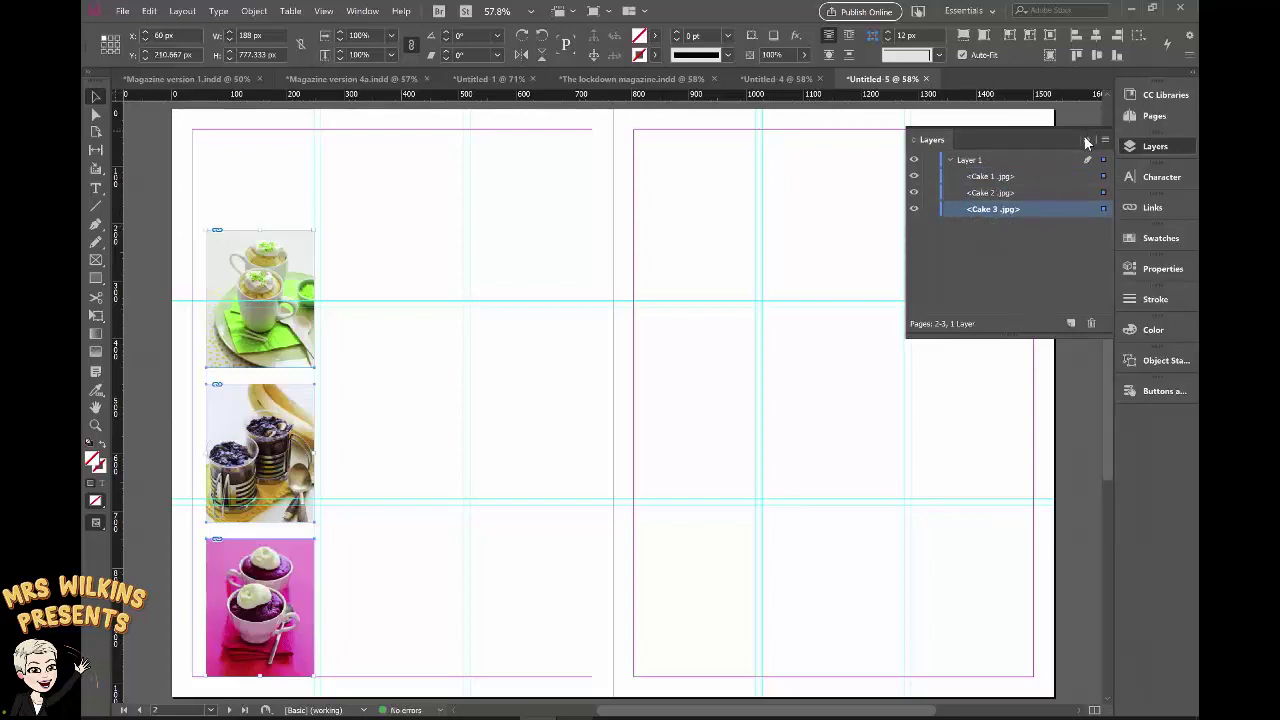
{"action": "left_click", "coordinate": [362, 12]}
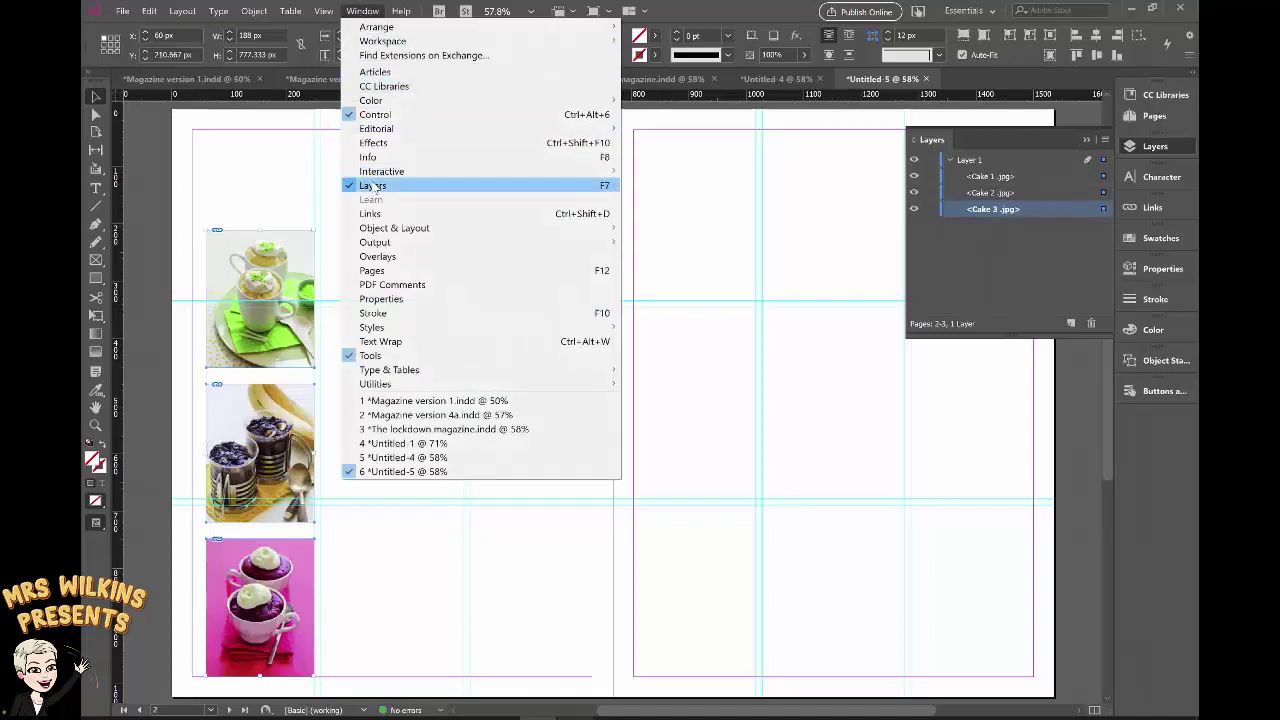
{"action": "left_click", "coordinate": [1085, 138]}
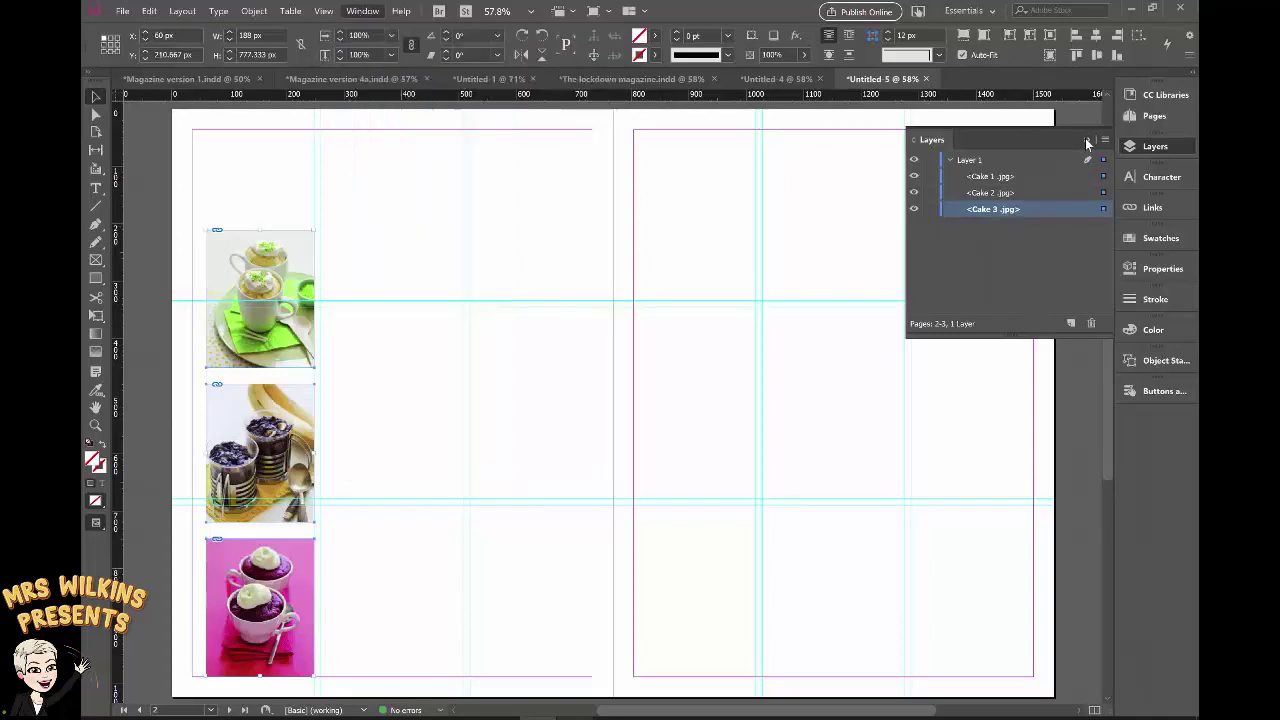
{"action": "left_click", "coordinate": [1085, 138]}
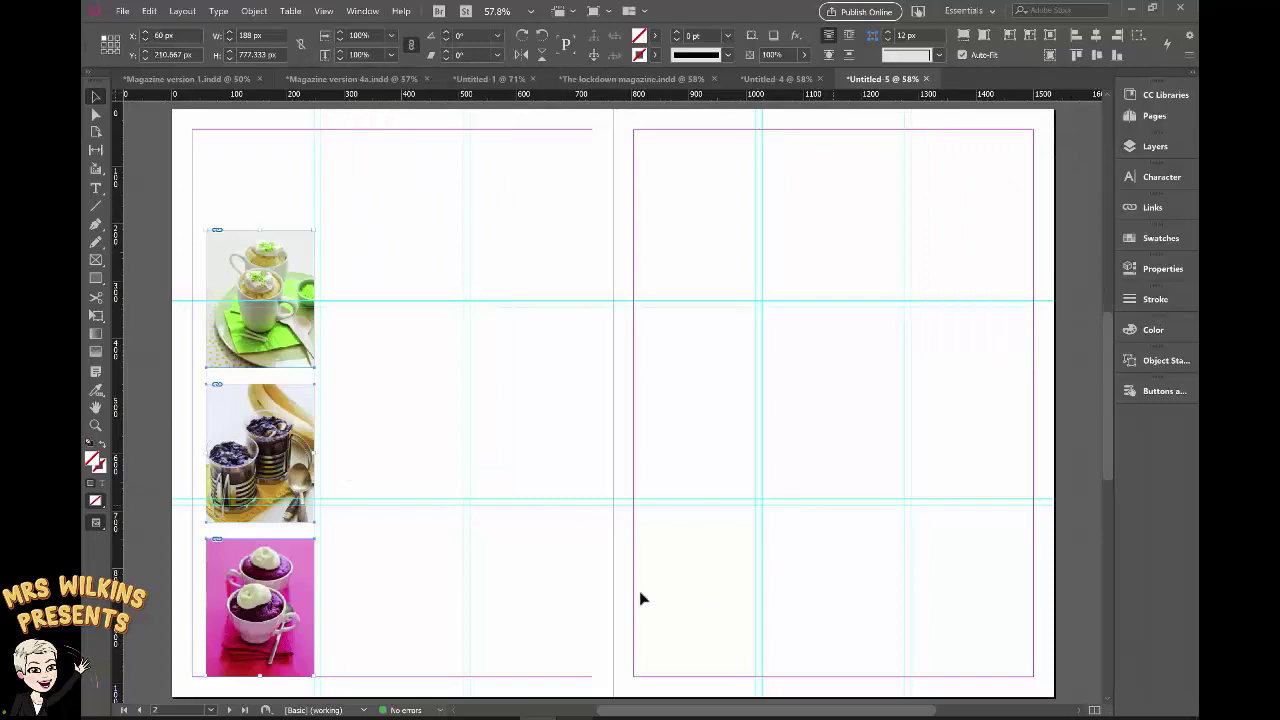
Step: Select the top cake thumbnail and show the Buttons and Forms panel floating over the page
{"action": "left_click", "coordinate": [566, 535]}
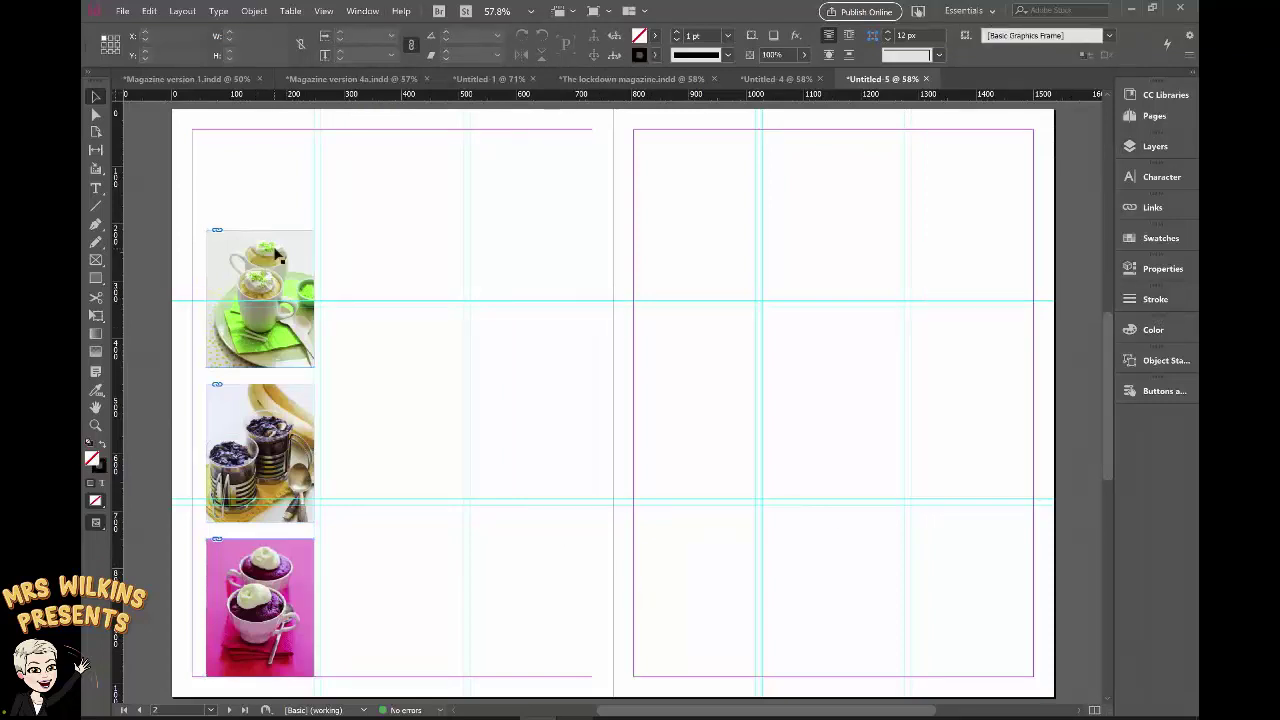
{"action": "left_click", "coordinate": [278, 255]}
{"action": "left_click", "coordinate": [362, 11]}
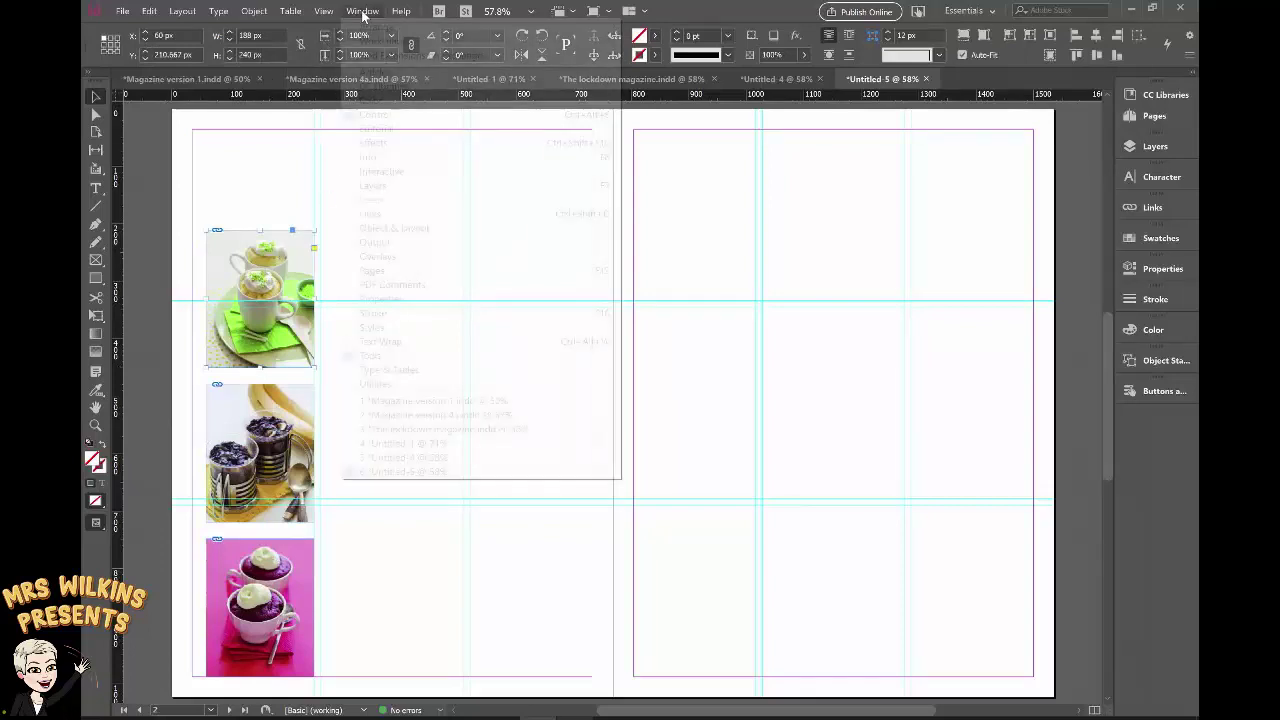
{"action": "mouse_move", "coordinate": [380, 172]}
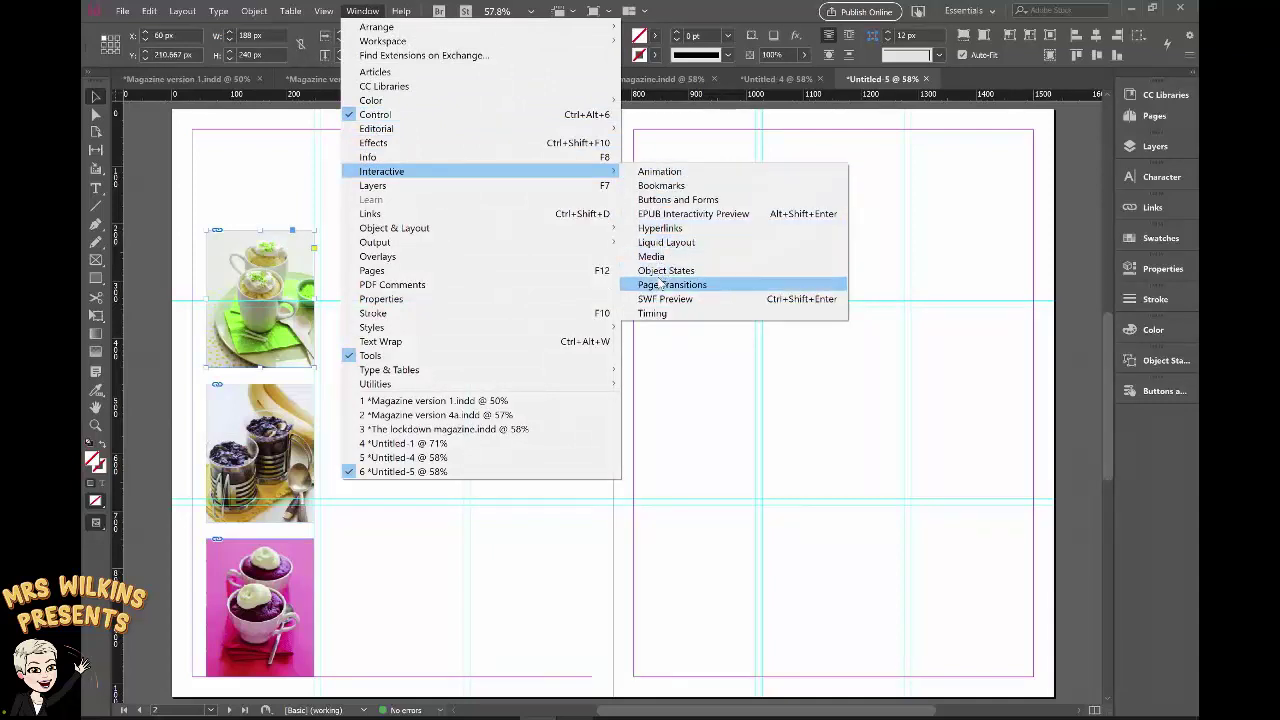
{"action": "left_click", "coordinate": [678, 200]}
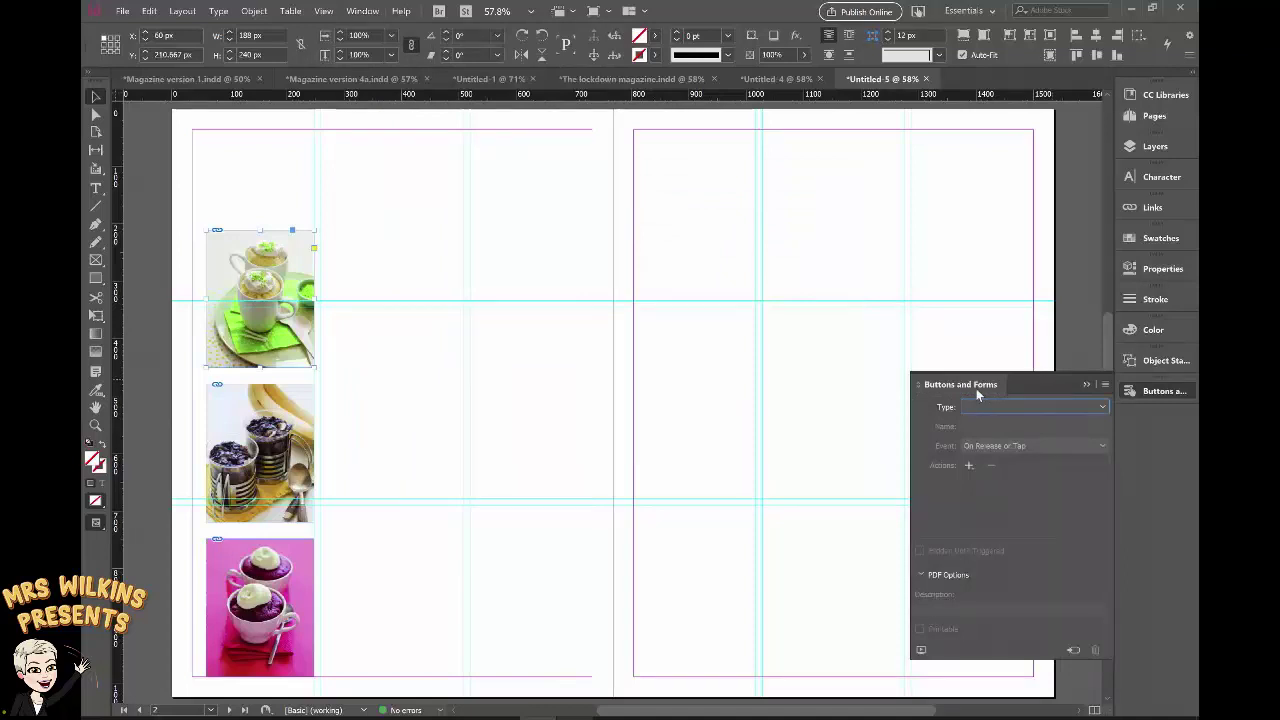
{"action": "left_click_drag", "start_coordinate": [960, 385], "coordinate": [563, 204]}
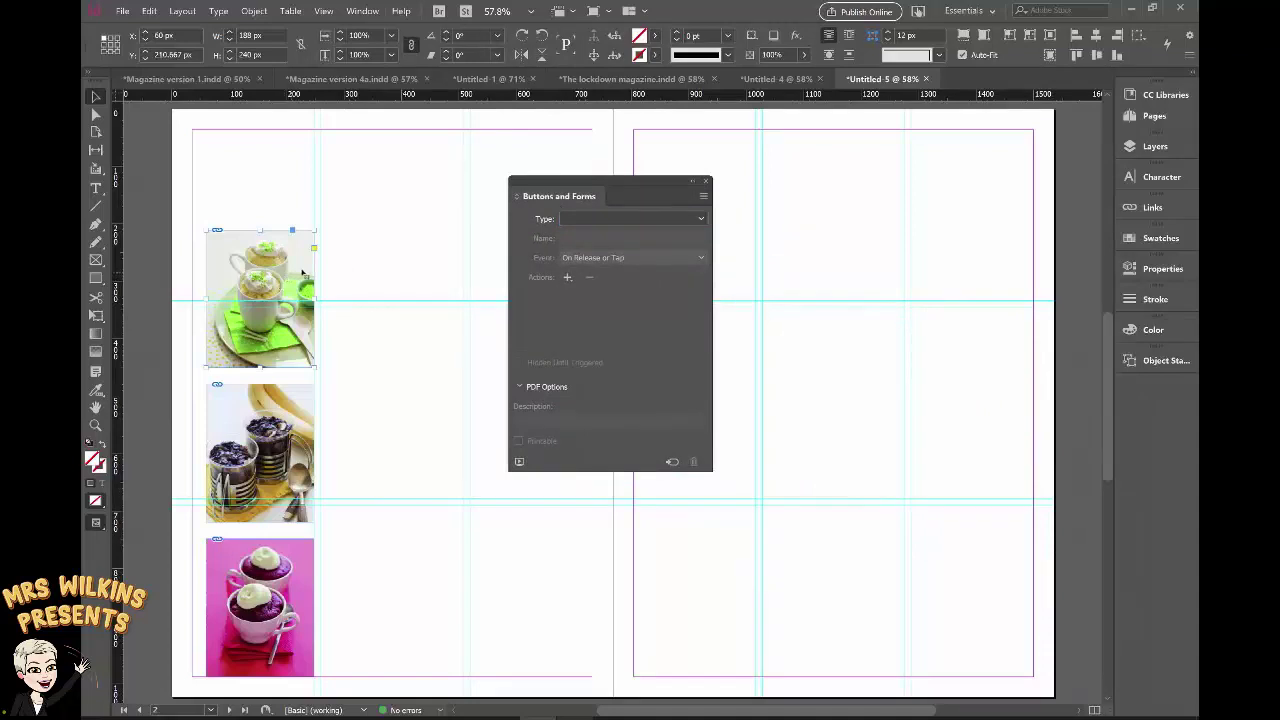
Step: Make the top cake image a button named 'Cake 1 button'
{"action": "left_click", "coordinate": [700, 221]}
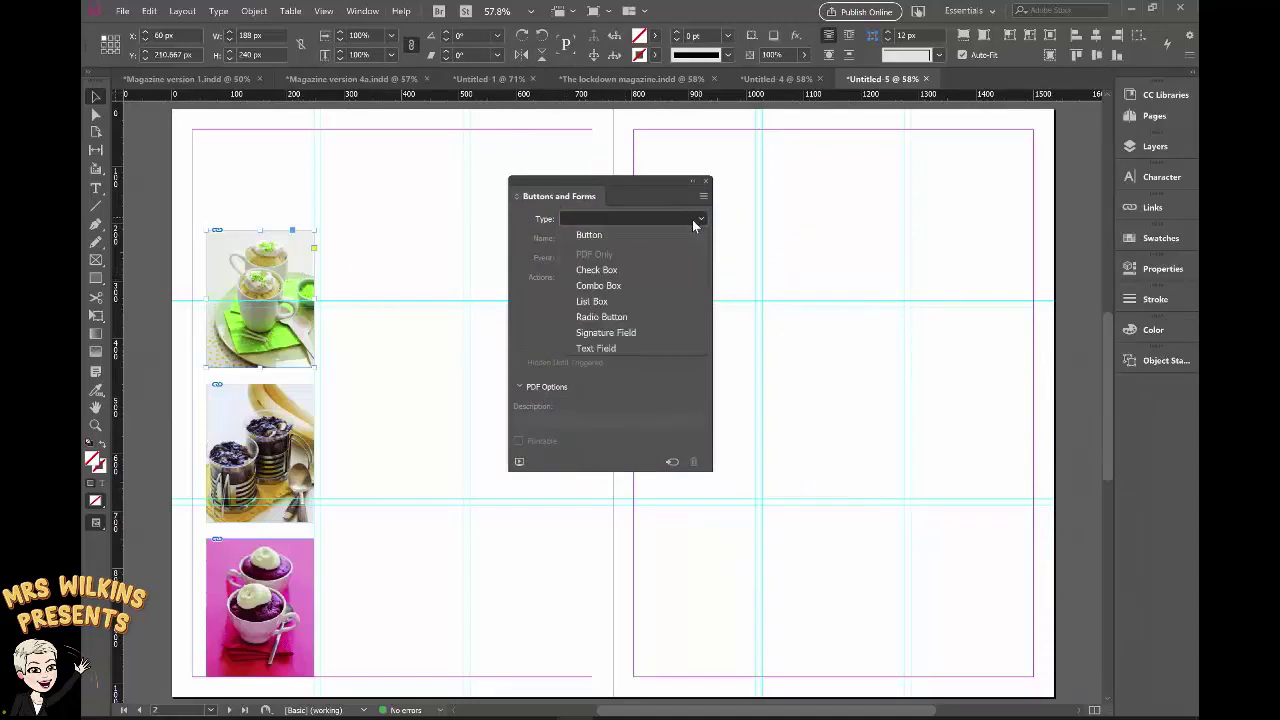
{"action": "left_click", "coordinate": [596, 236]}
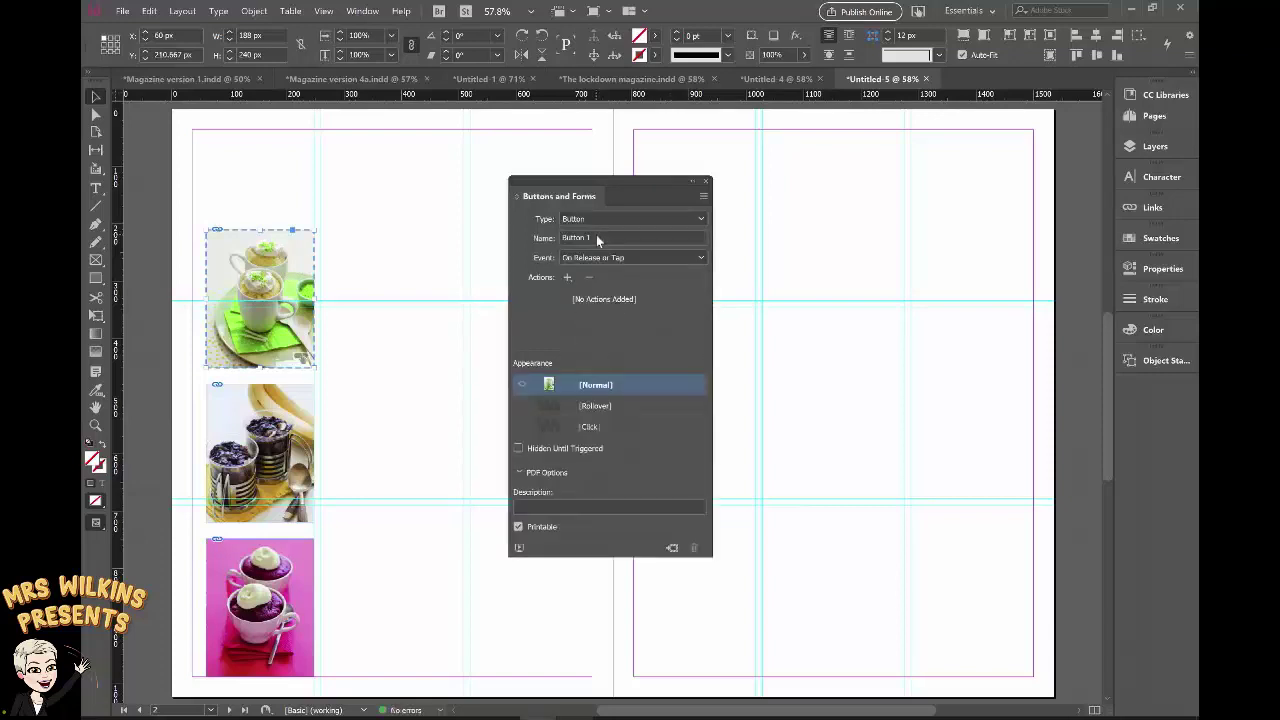
{"action": "left_click", "coordinate": [563, 238]}
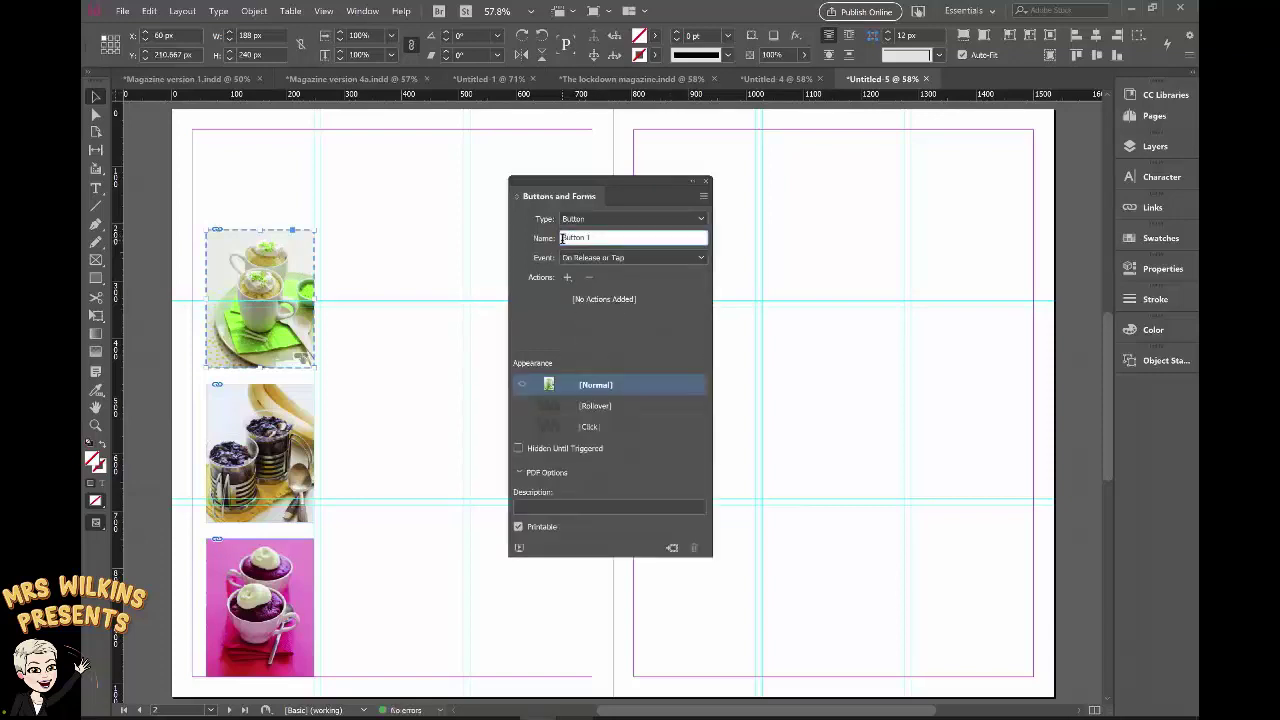
{"action": "left_click_drag", "start_coordinate": [563, 238], "coordinate": [593, 237]}
{"action": "type", "text": "Cake 1 b"}
{"action": "left_click", "coordinate": [597, 393]}
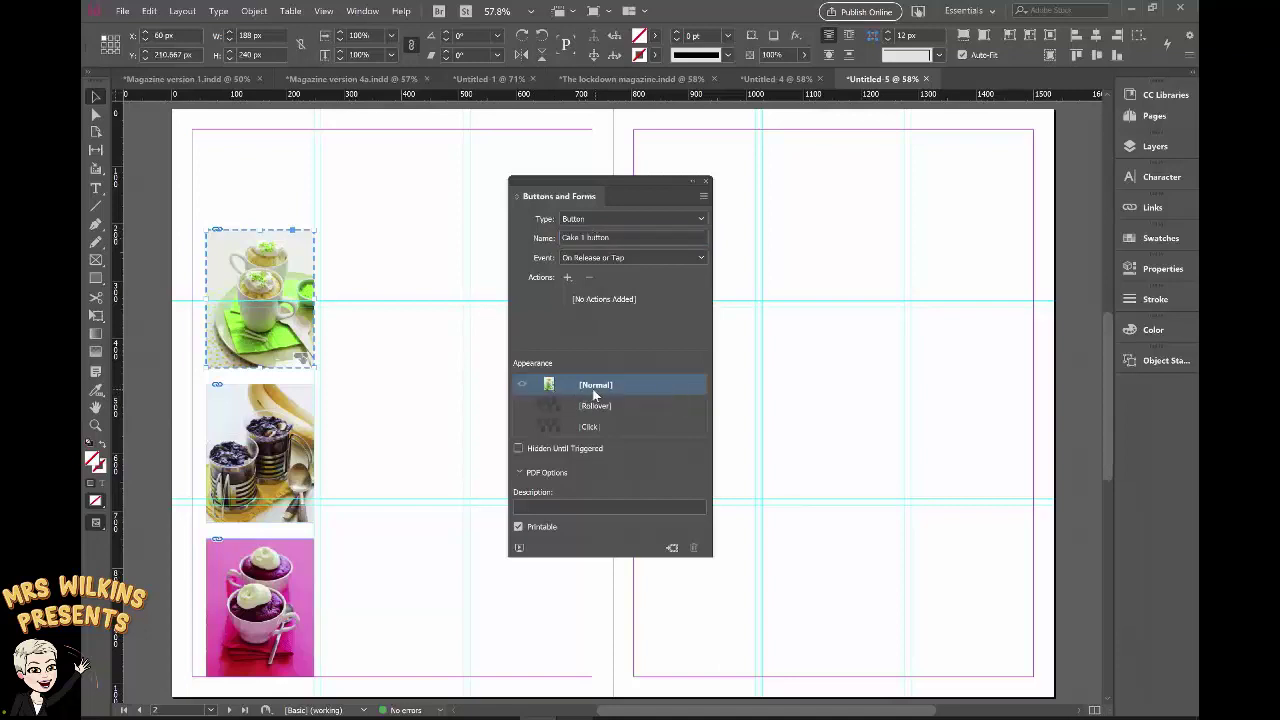
Step: Add Rollover and Click states to Cake 1 button, enlarging its rollover image, and preview each state
{"action": "left_click", "coordinate": [522, 406]}
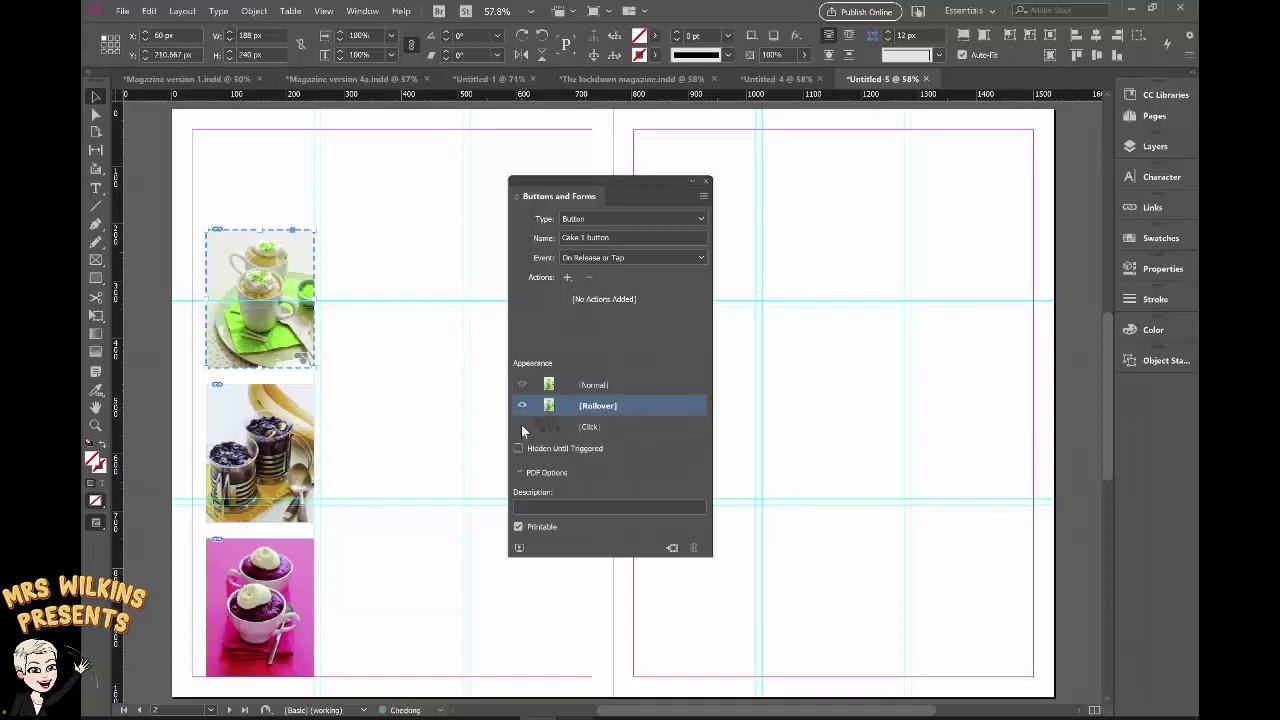
{"action": "left_click", "coordinate": [521, 426]}
{"action": "left_click", "coordinate": [587, 407]}
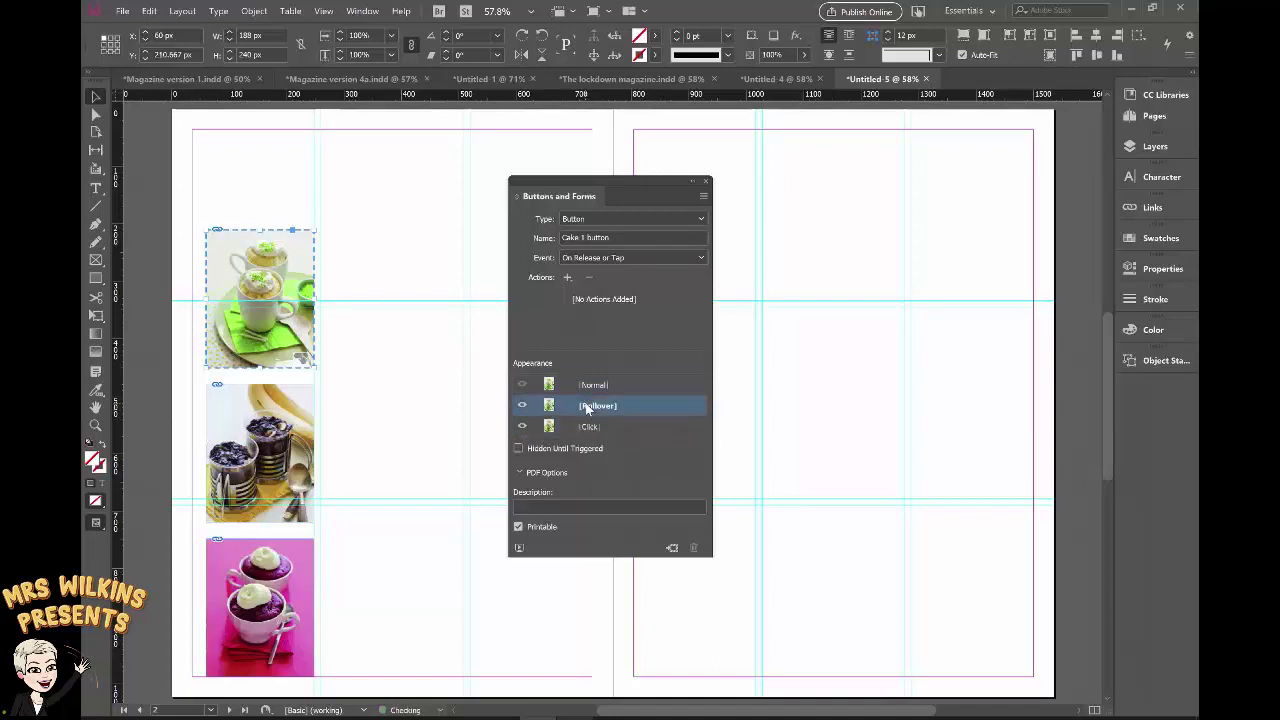
{"action": "left_click", "coordinate": [285, 296]}
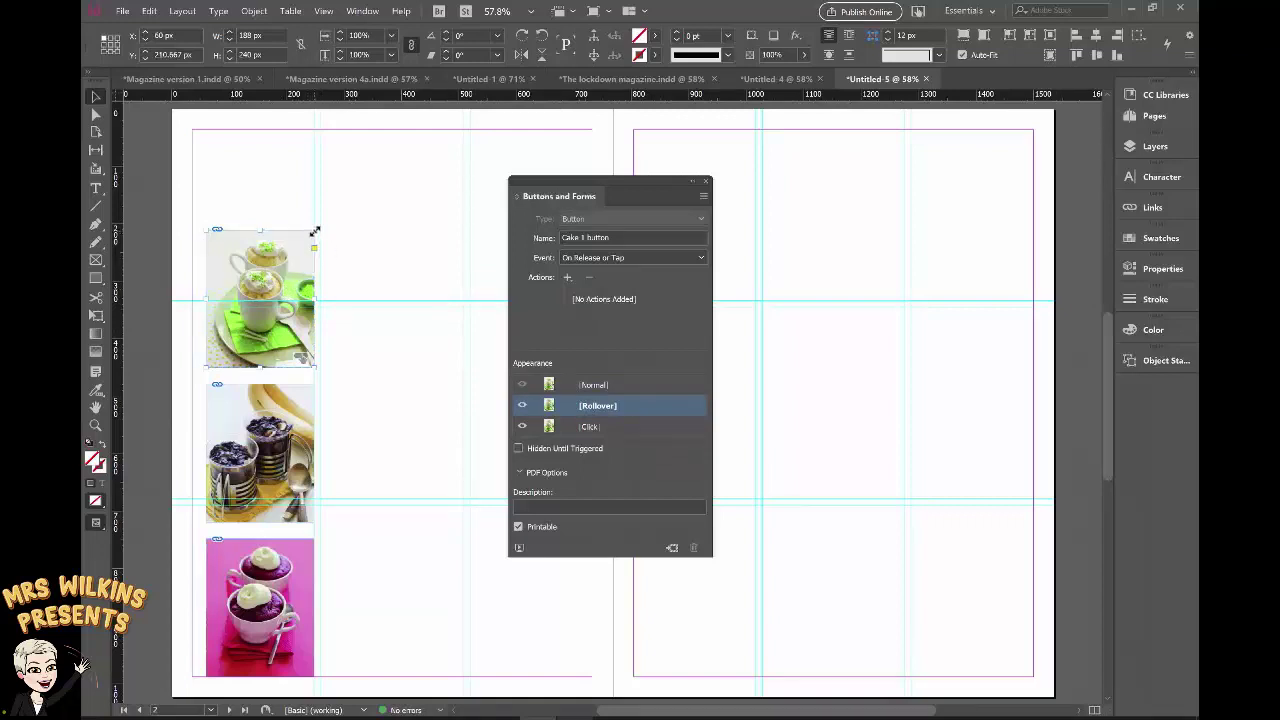
{"action": "left_click_drag", "start_coordinate": [319, 229], "coordinate": [330, 209]}
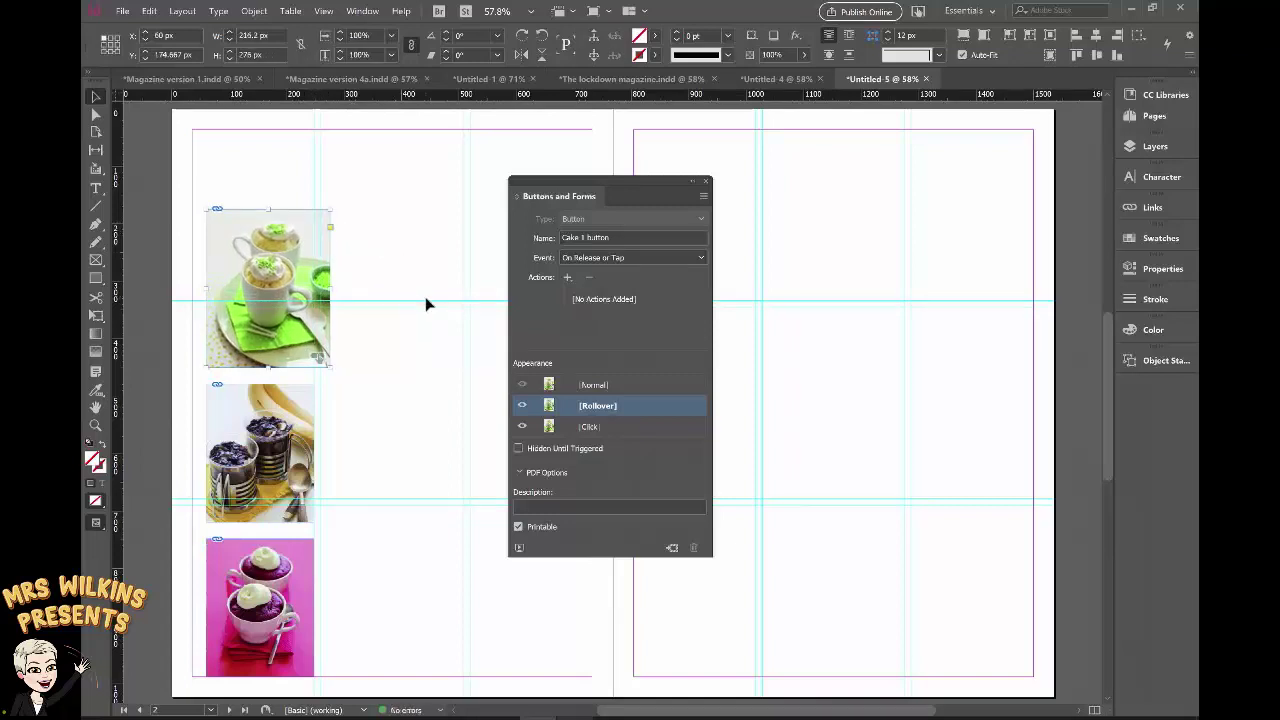
{"action": "left_click", "coordinate": [425, 297]}
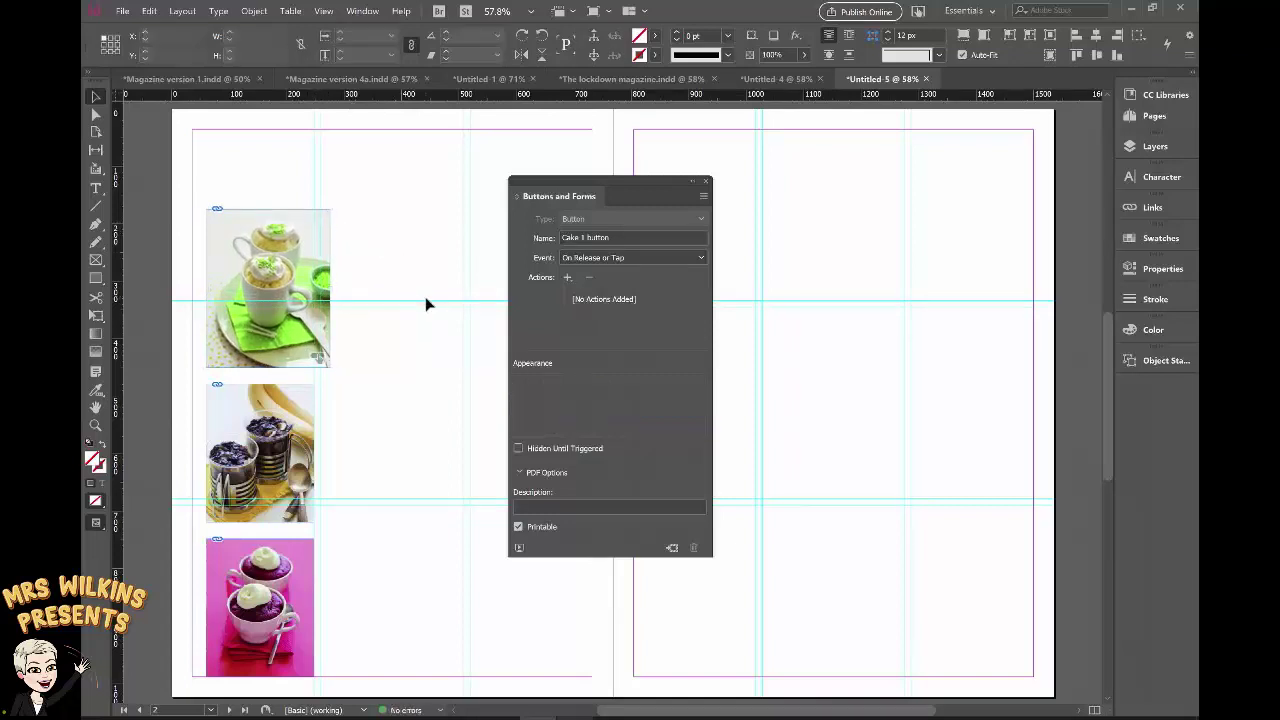
{"action": "left_click", "coordinate": [275, 242]}
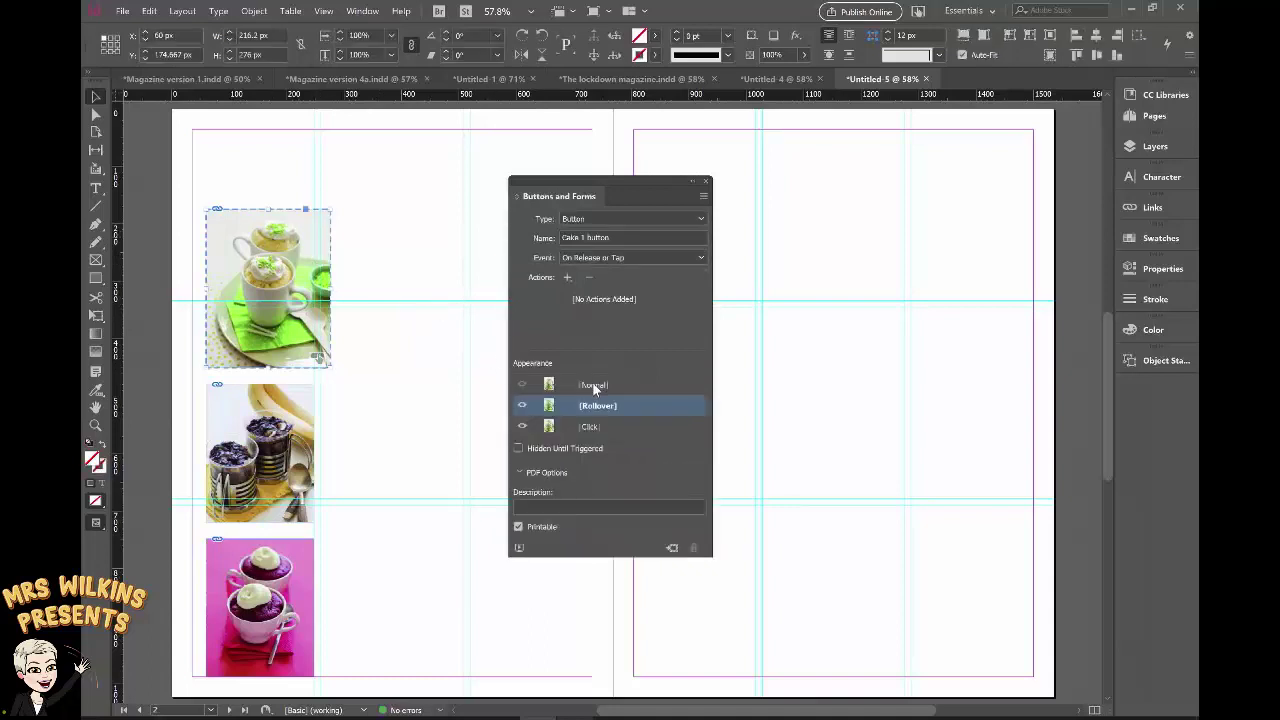
{"action": "left_click", "coordinate": [593, 384]}
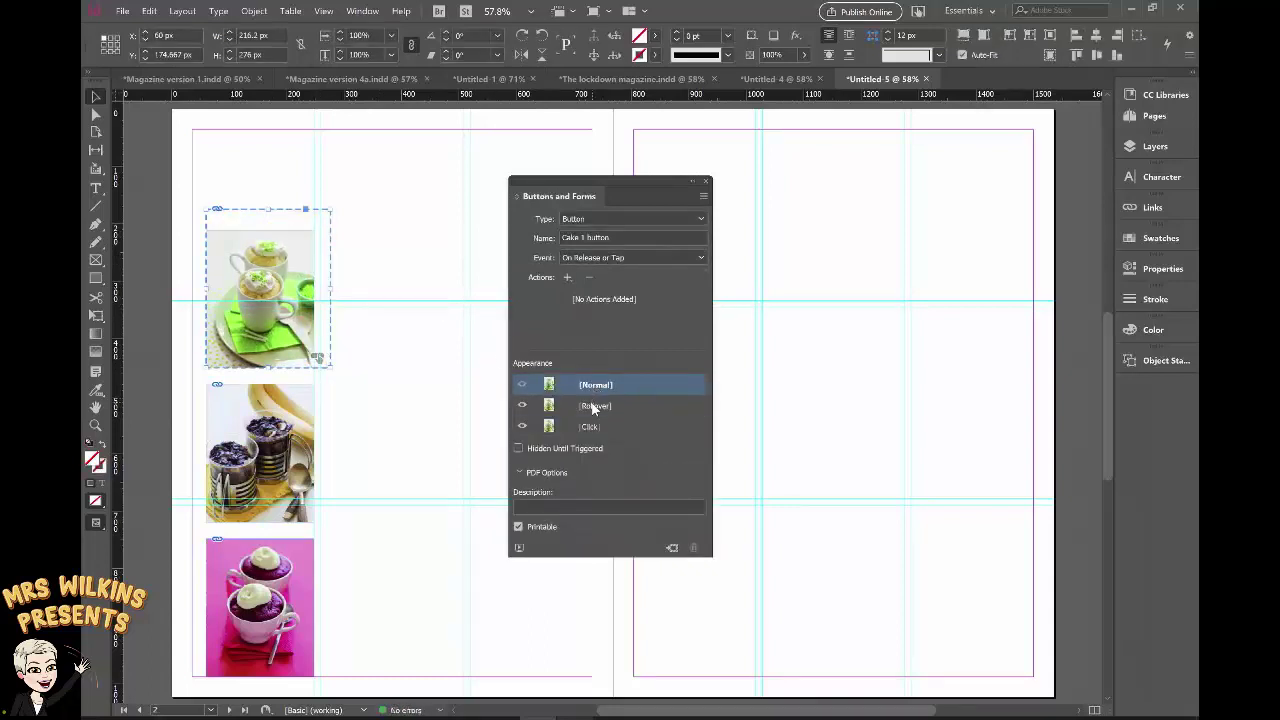
{"action": "left_click", "coordinate": [592, 406]}
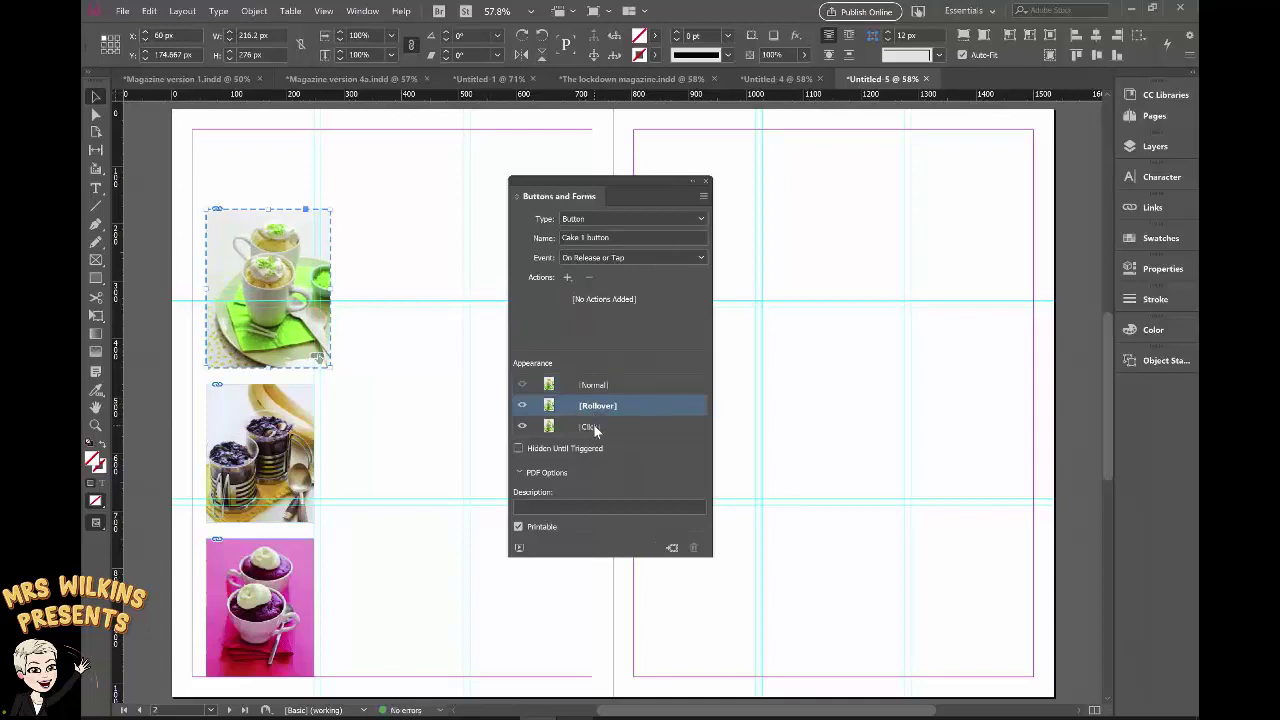
{"action": "left_click", "coordinate": [593, 425]}
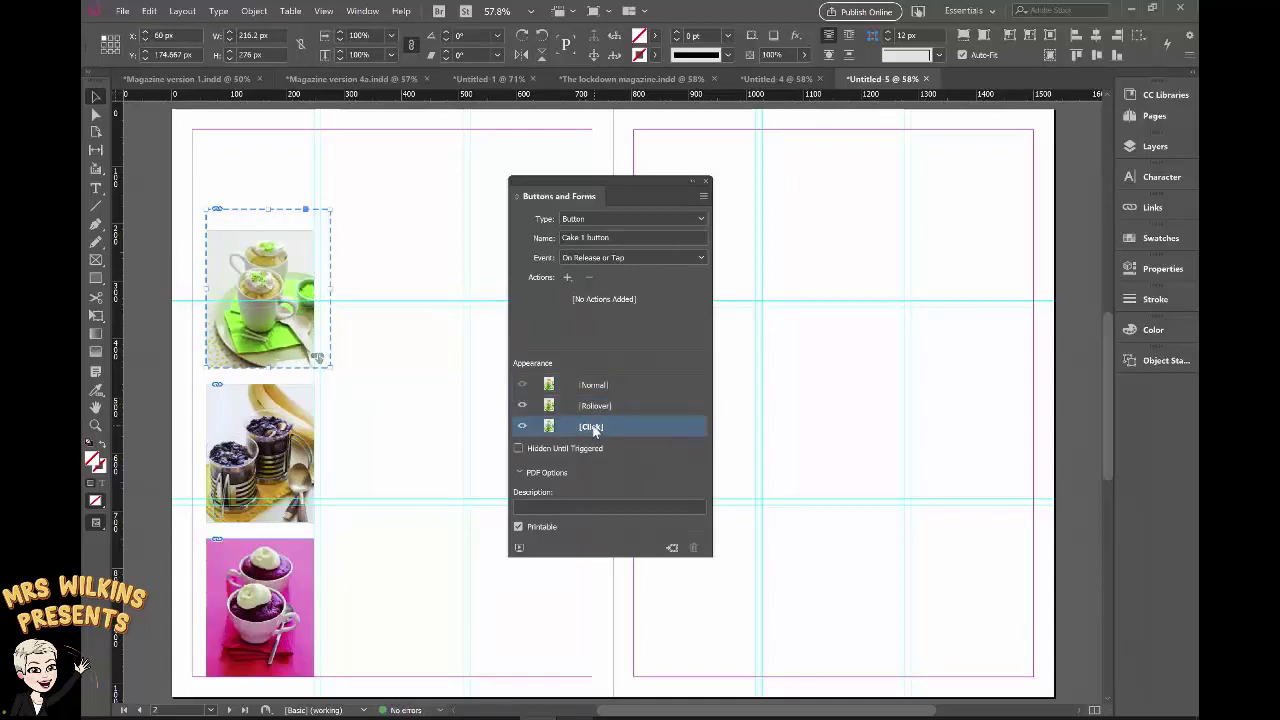
Step: Make the middle banana cake thumbnail a button and type 'cake 2 but' as its name
{"action": "left_click", "coordinate": [443, 393]}
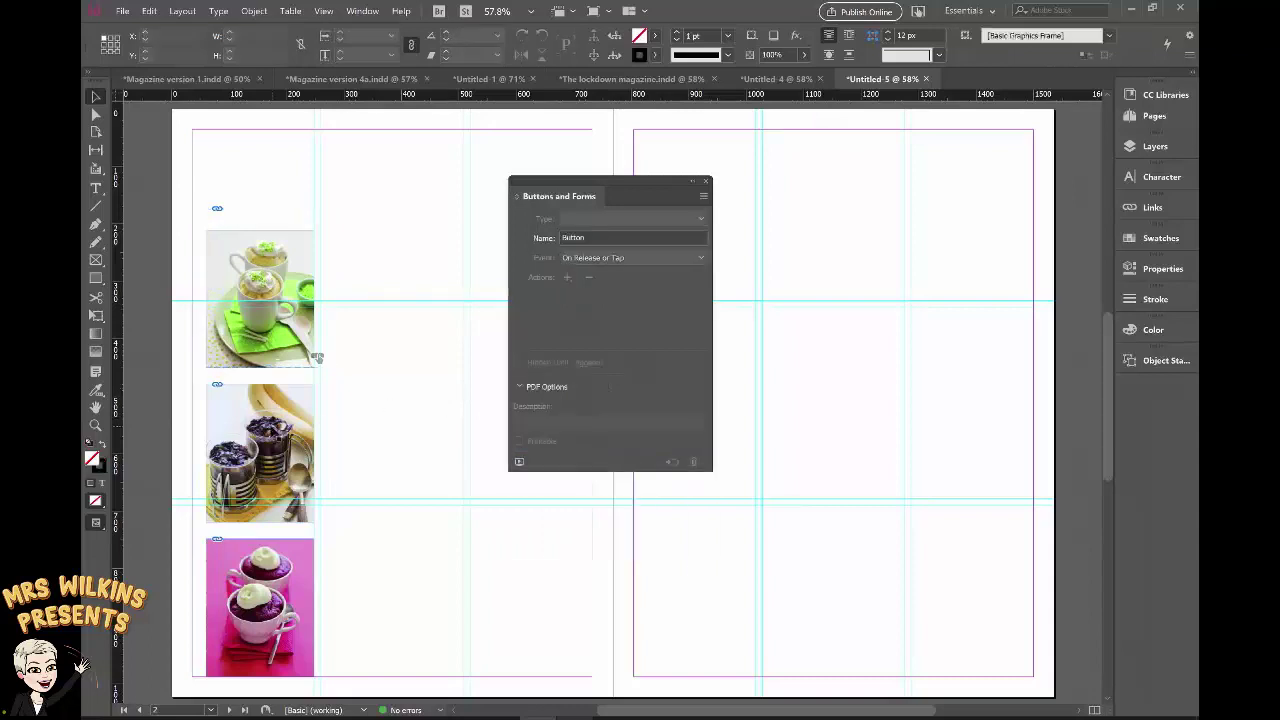
{"action": "left_click", "coordinate": [262, 450]}
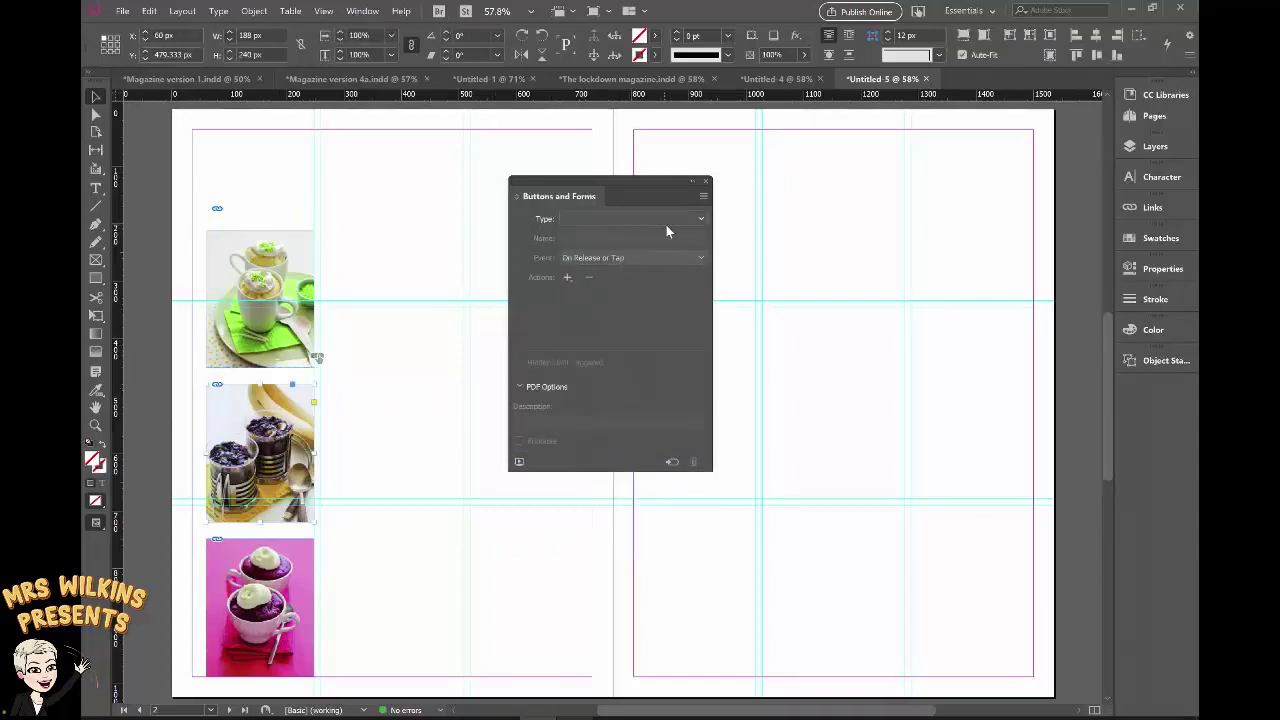
{"action": "left_click", "coordinate": [700, 219]}
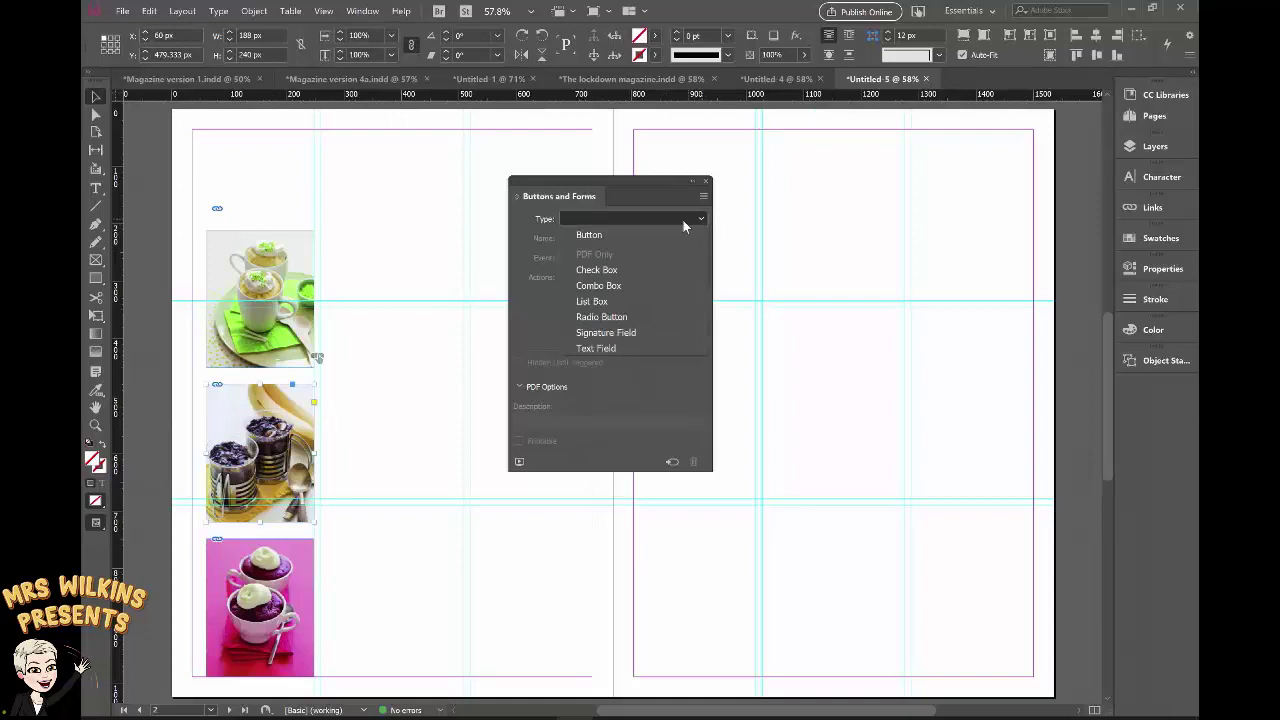
{"action": "left_click", "coordinate": [584, 236]}
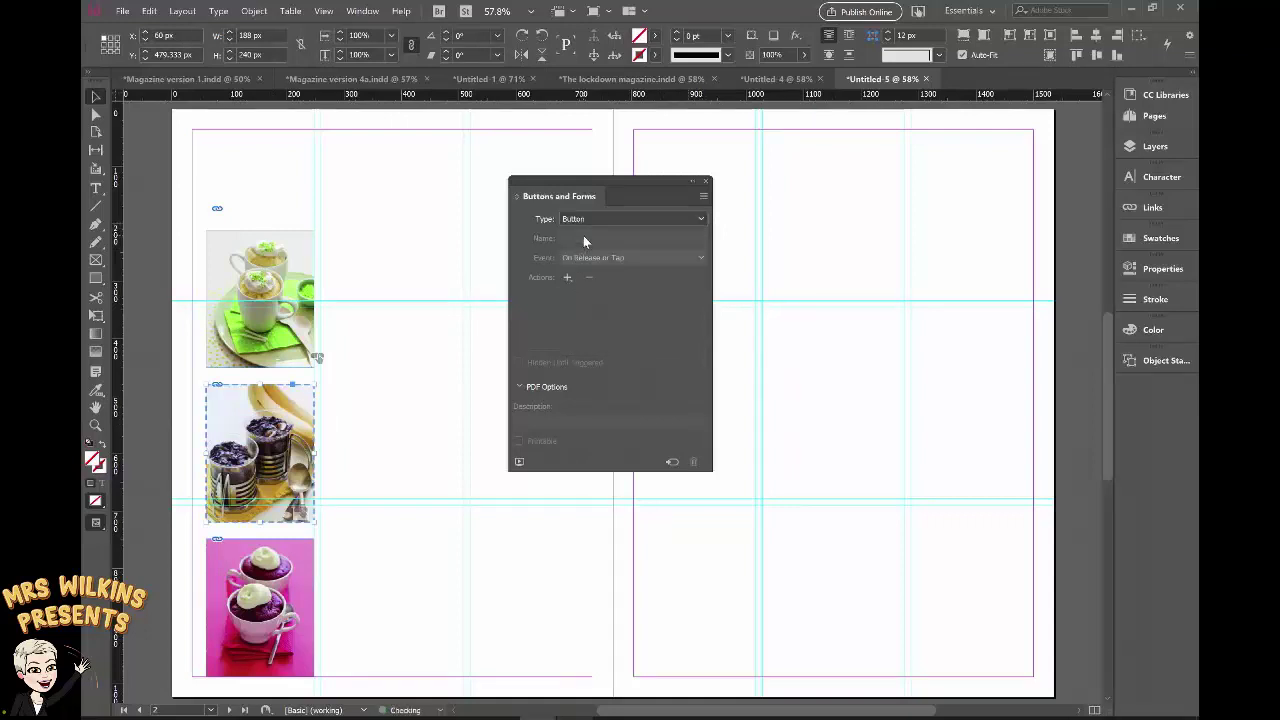
{"action": "left_click_drag", "start_coordinate": [596, 237], "coordinate": [564, 237]}
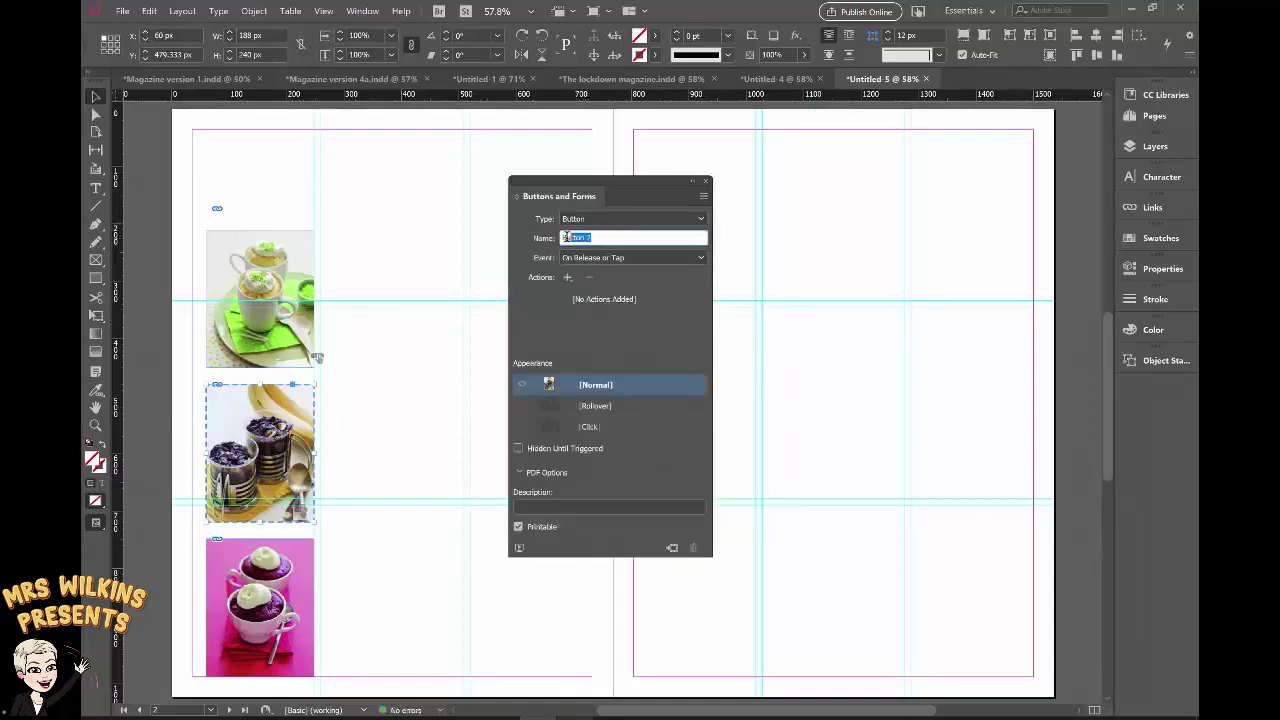
{"action": "type", "text": "cake 2 but"}
Step: Add Rollover and Click states to the middle button, enlarging its rollover image, and check each state
{"action": "left_click", "coordinate": [524, 406]}
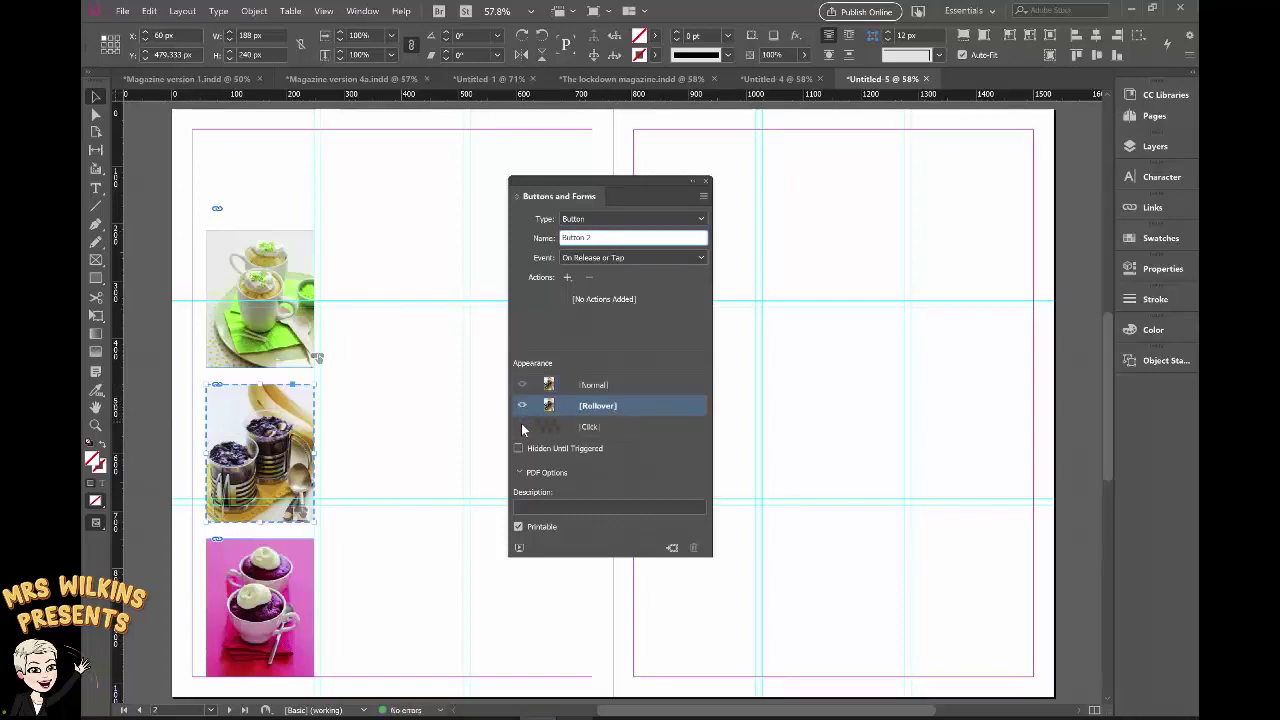
{"action": "left_click", "coordinate": [521, 427]}
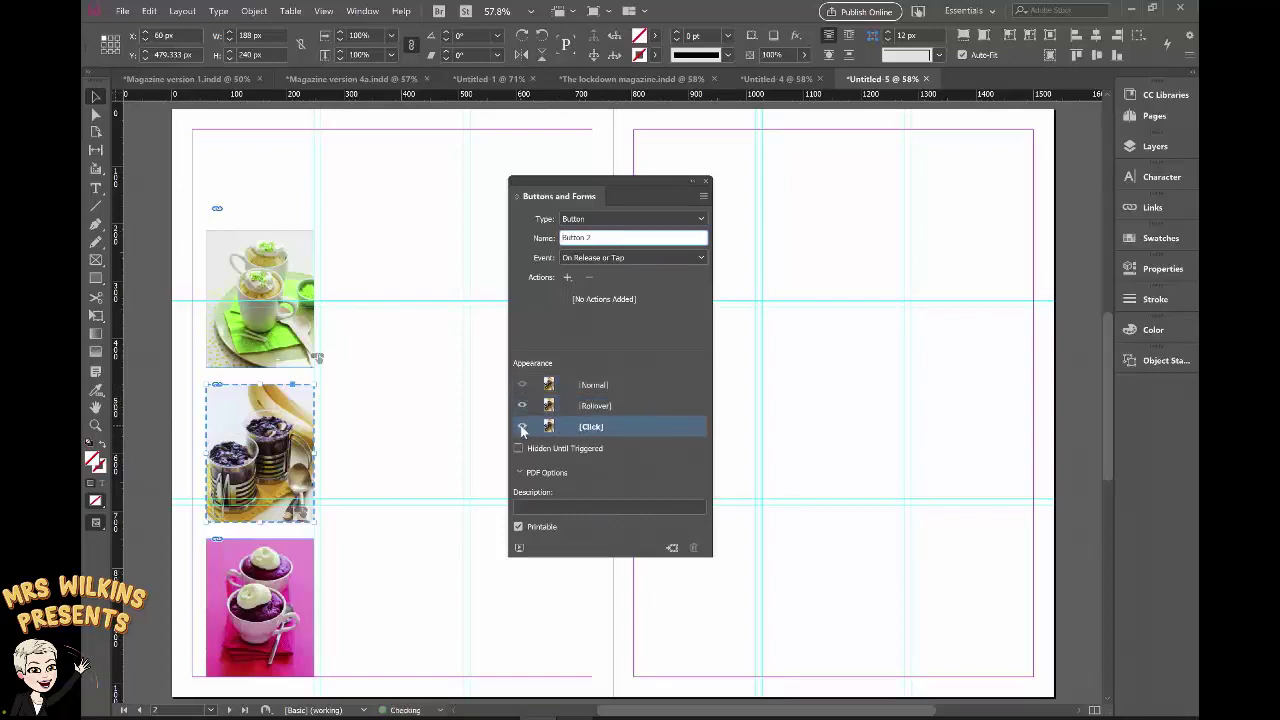
{"action": "left_click", "coordinate": [588, 408]}
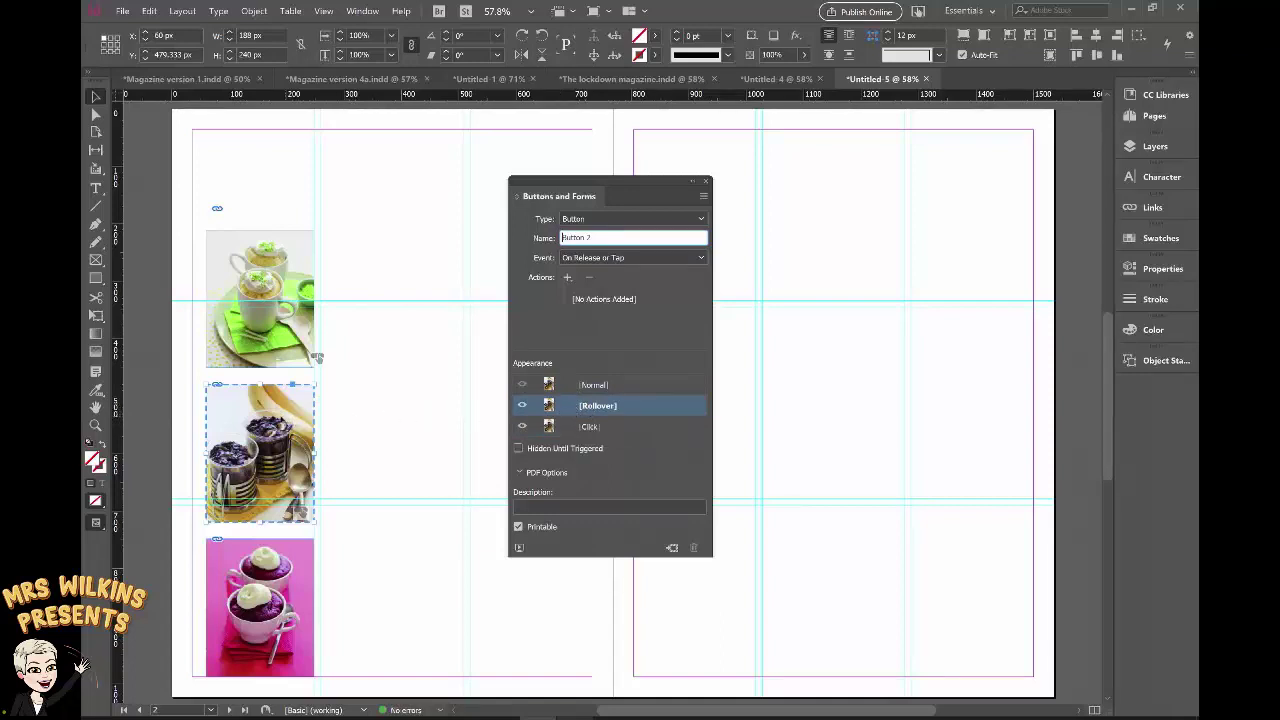
{"action": "key", "text": "Return"}
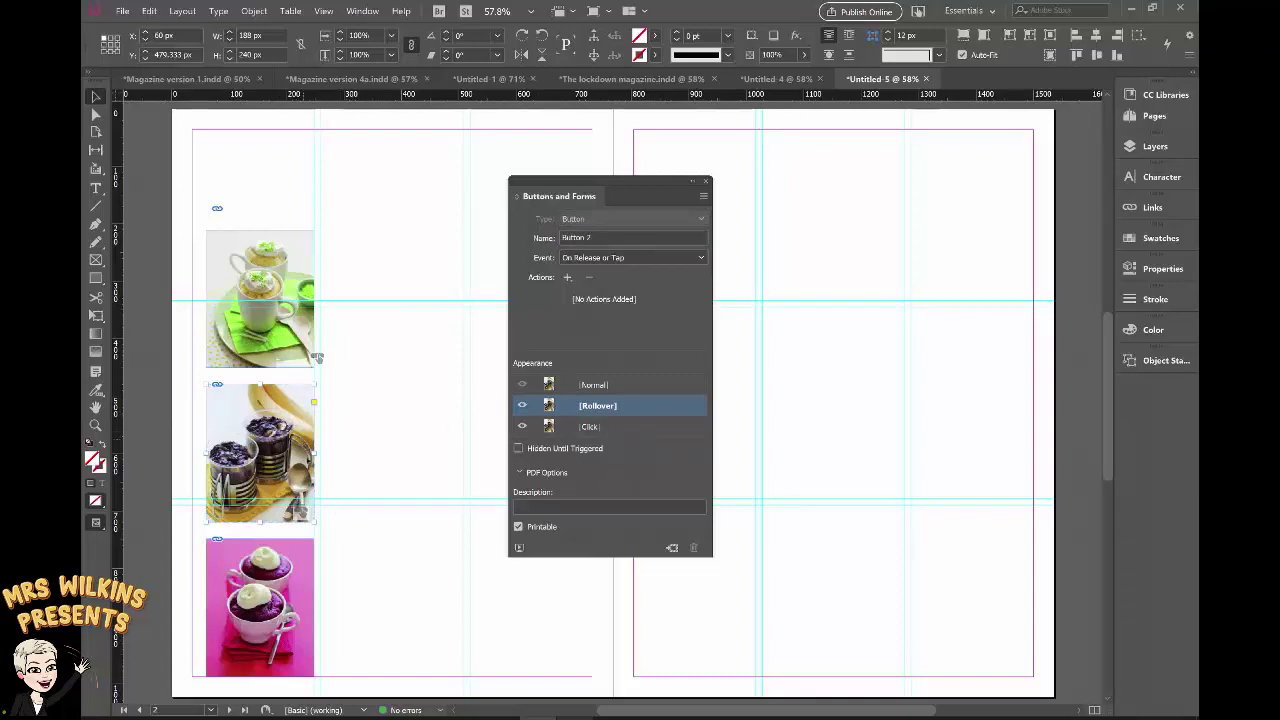
{"action": "left_click_drag", "start_coordinate": [314, 519], "coordinate": [320, 530]}
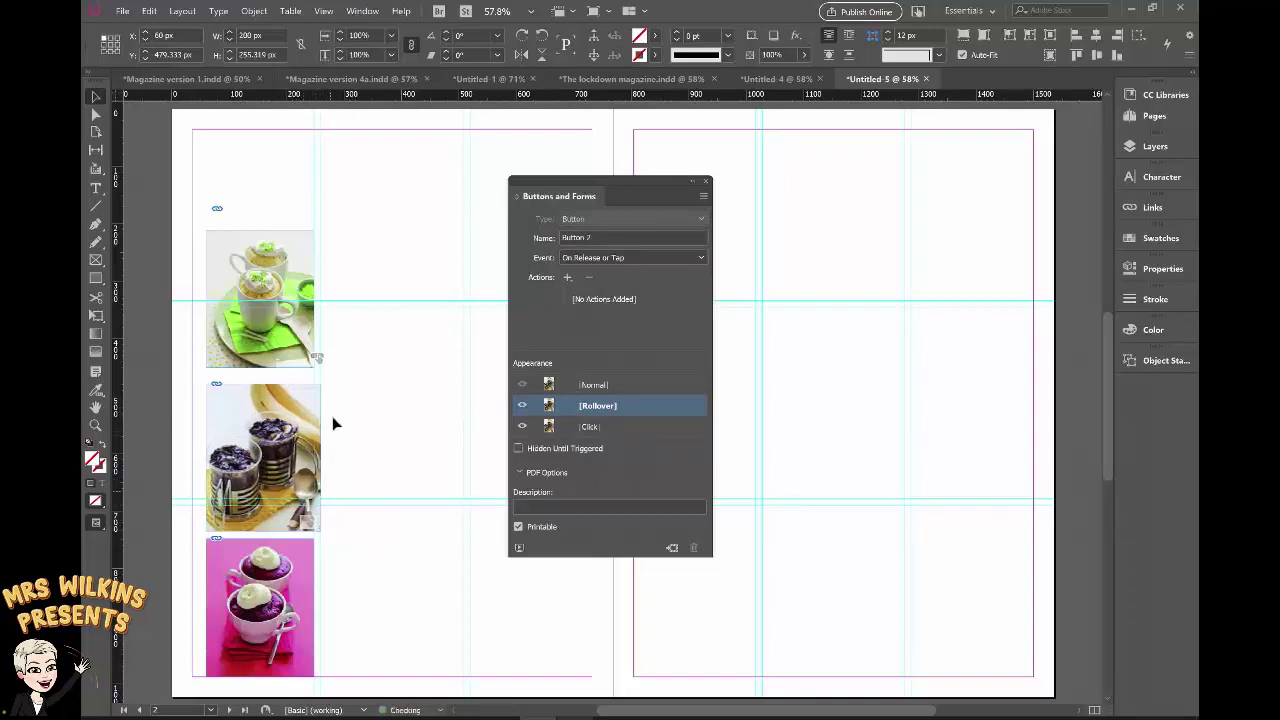
{"action": "left_click", "coordinate": [573, 384]}
{"action": "left_click", "coordinate": [588, 408]}
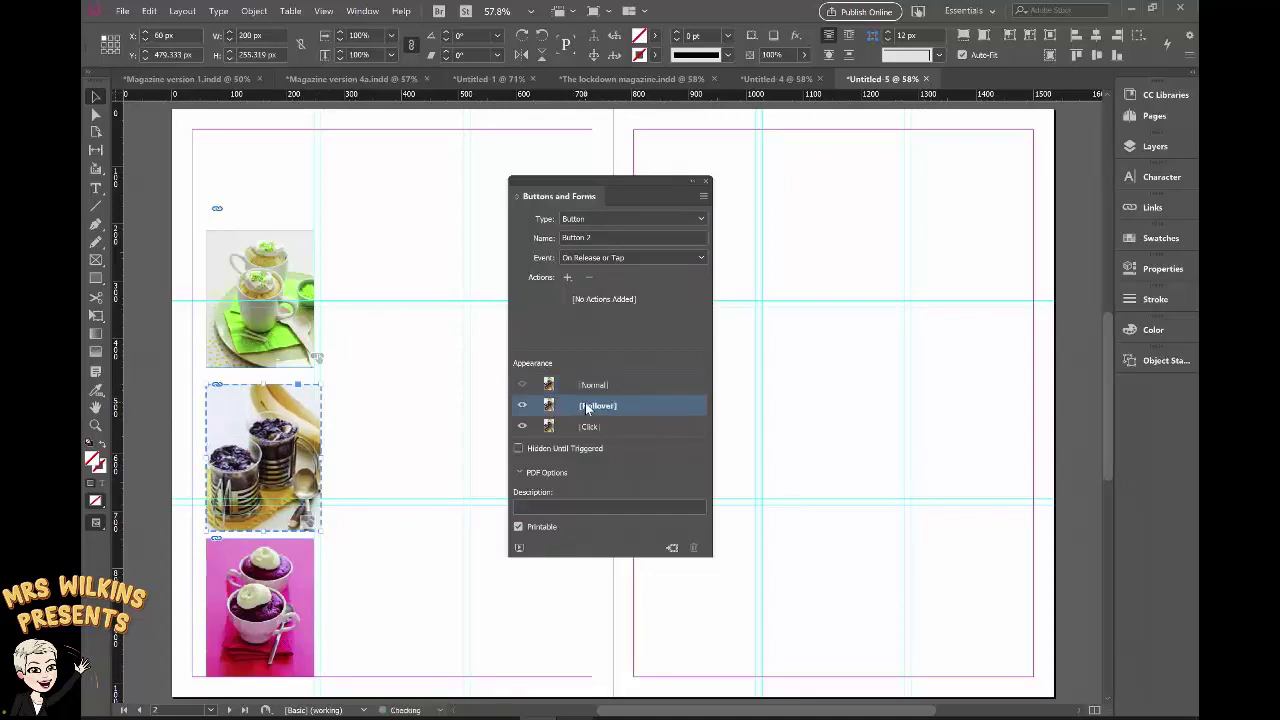
{"action": "left_click", "coordinate": [590, 427]}
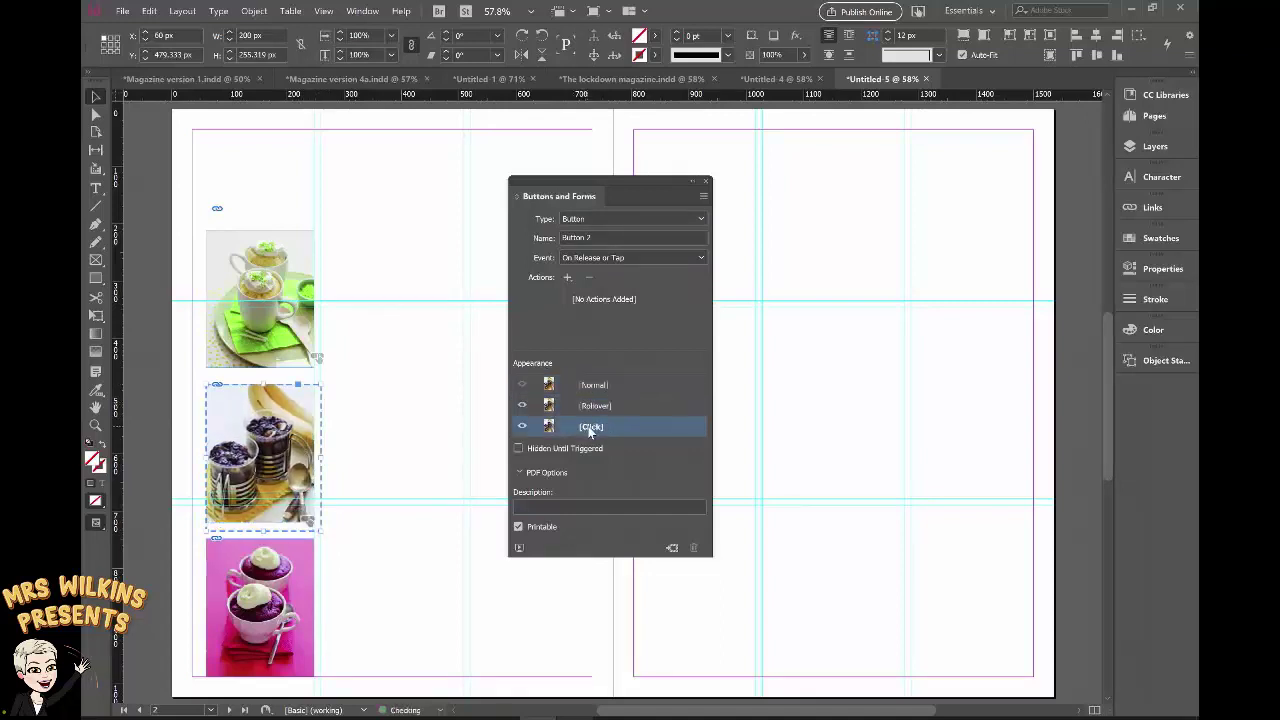
{"action": "left_click", "coordinate": [583, 385]}
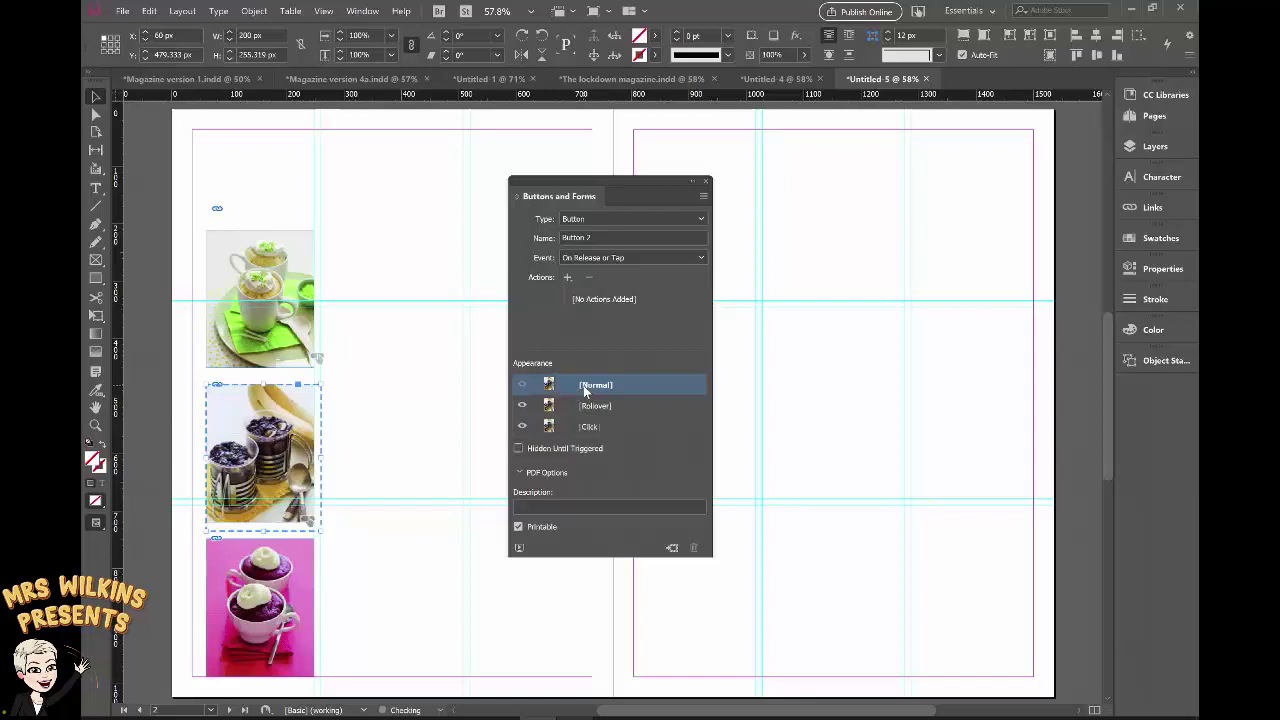
{"action": "left_click", "coordinate": [394, 426]}
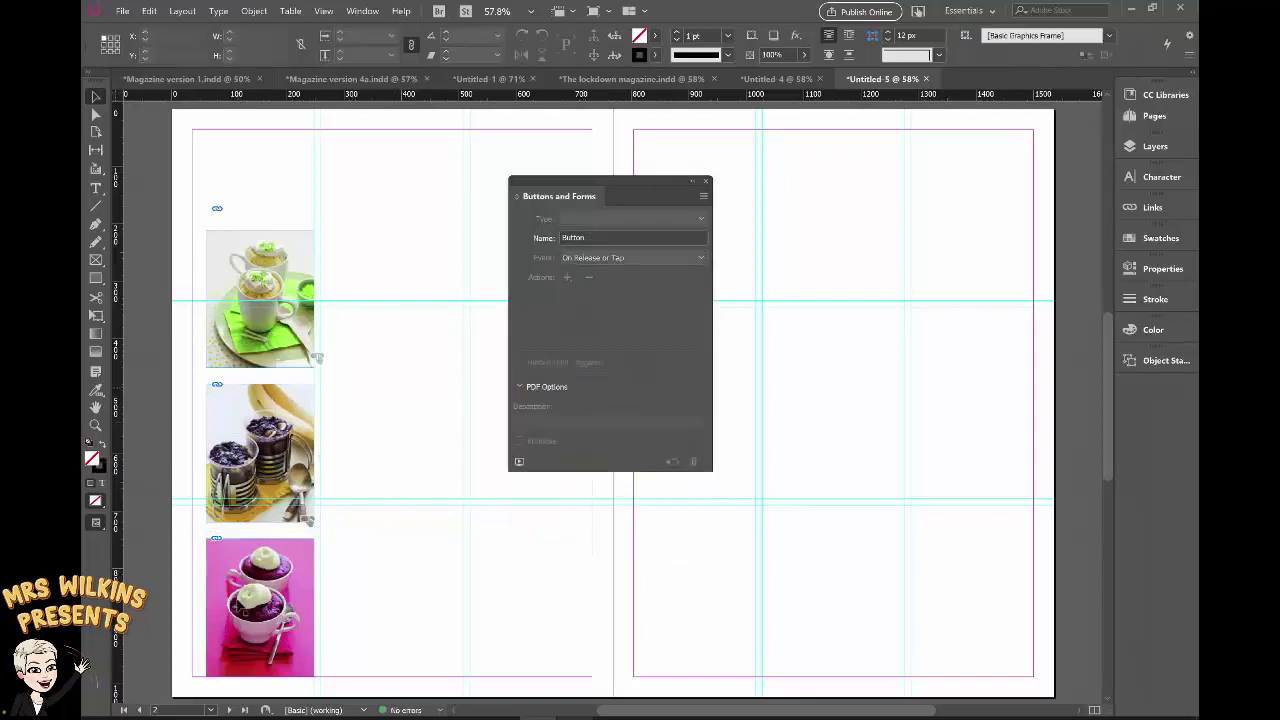
Step: Make the pink cupcake image a button with Rollover and Click states
{"action": "left_click", "coordinate": [243, 605]}
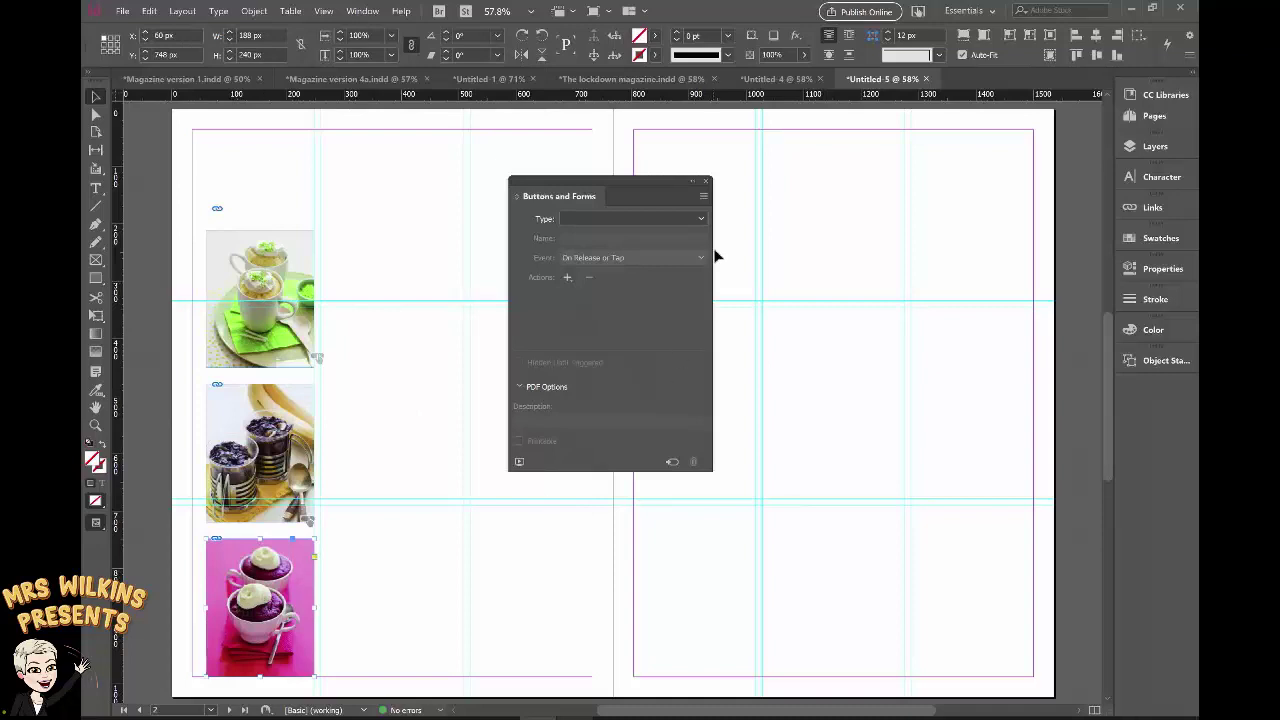
{"action": "left_click", "coordinate": [700, 218]}
{"action": "left_click", "coordinate": [618, 237]}
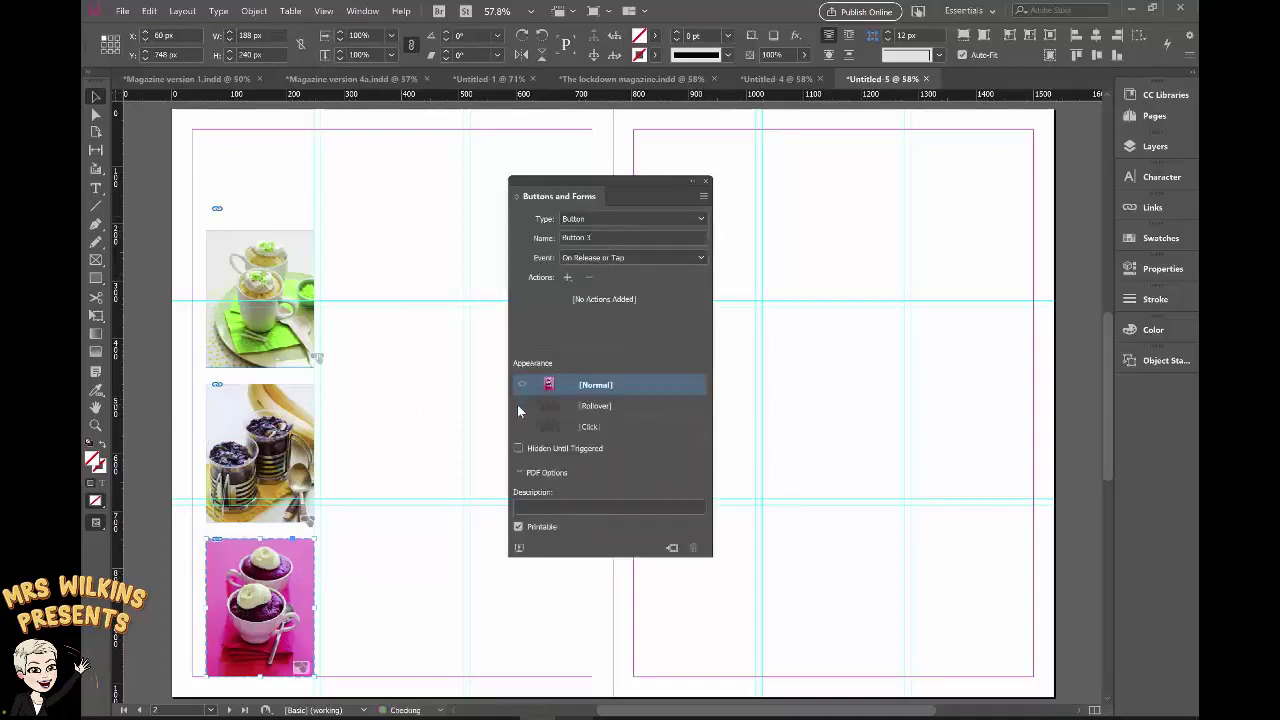
{"action": "left_click", "coordinate": [518, 405]}
{"action": "left_click", "coordinate": [521, 428]}
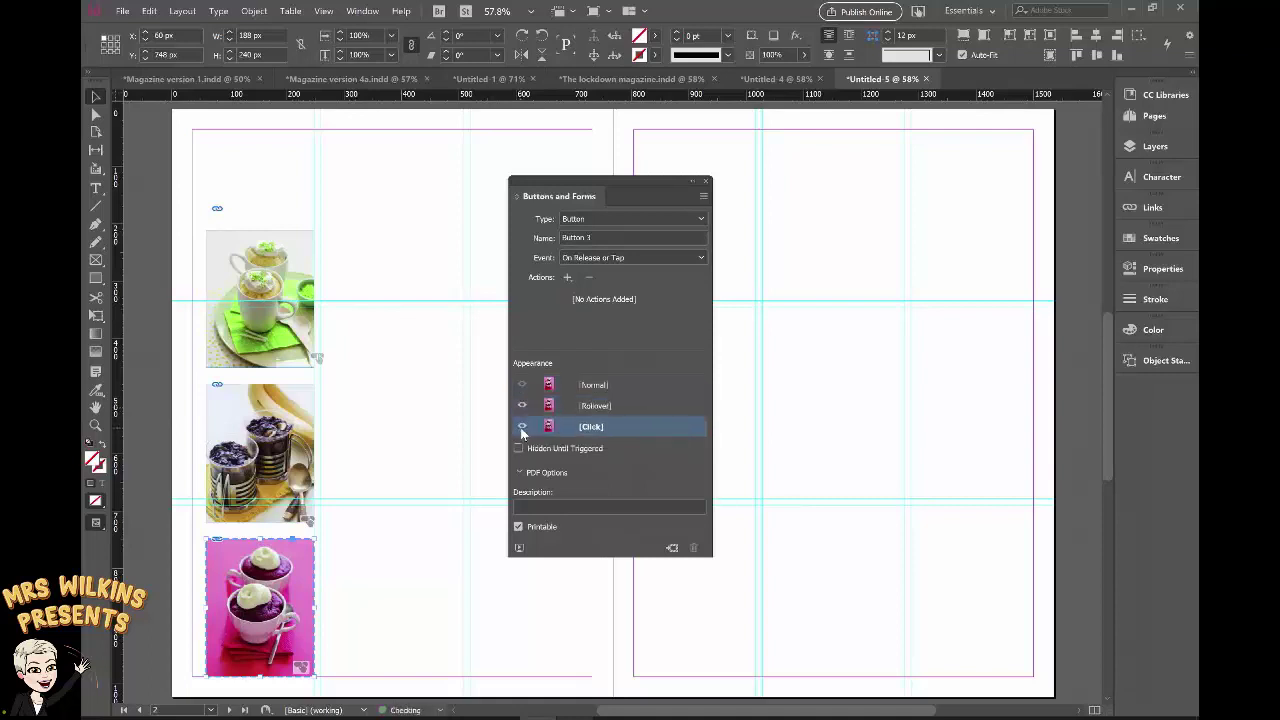
Step: Widen the cupcake's rollover image frame to 200 px and check the Normal, Rollover and Click states
{"action": "left_click", "coordinate": [586, 407]}
{"action": "left_click", "coordinate": [261, 591]}
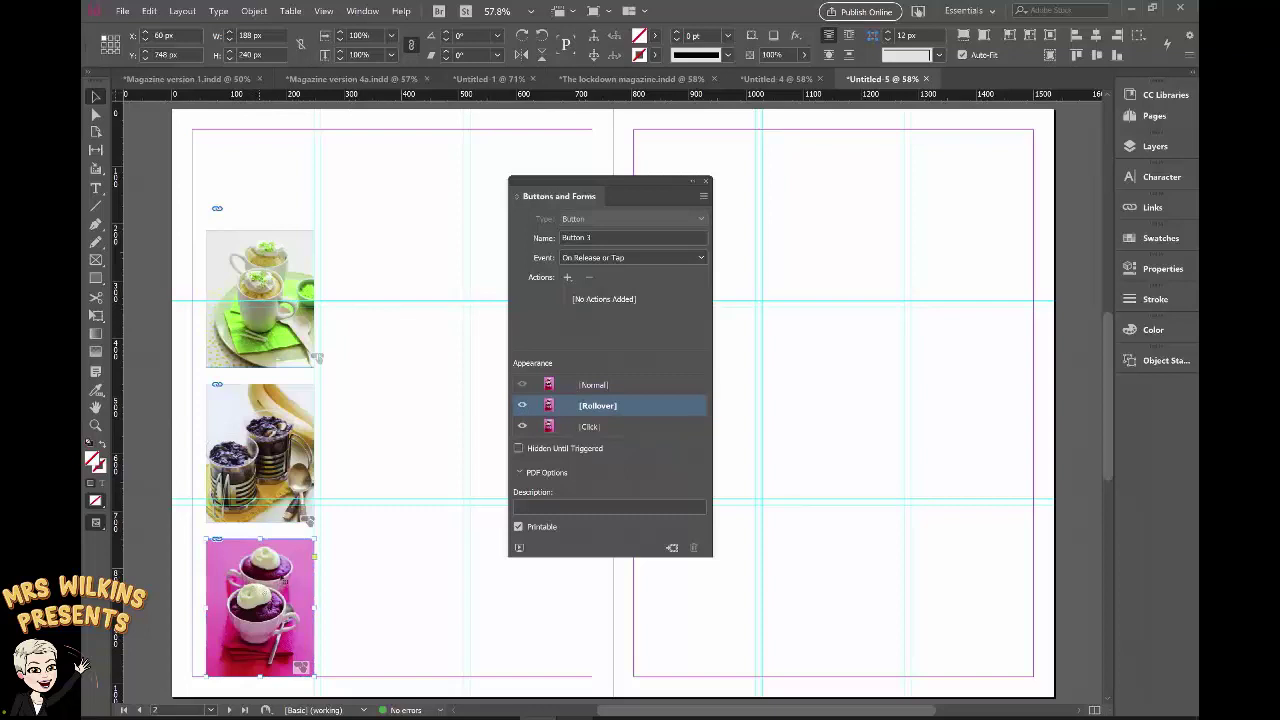
{"action": "left_click_drag", "start_coordinate": [314, 537], "coordinate": [325, 538]}
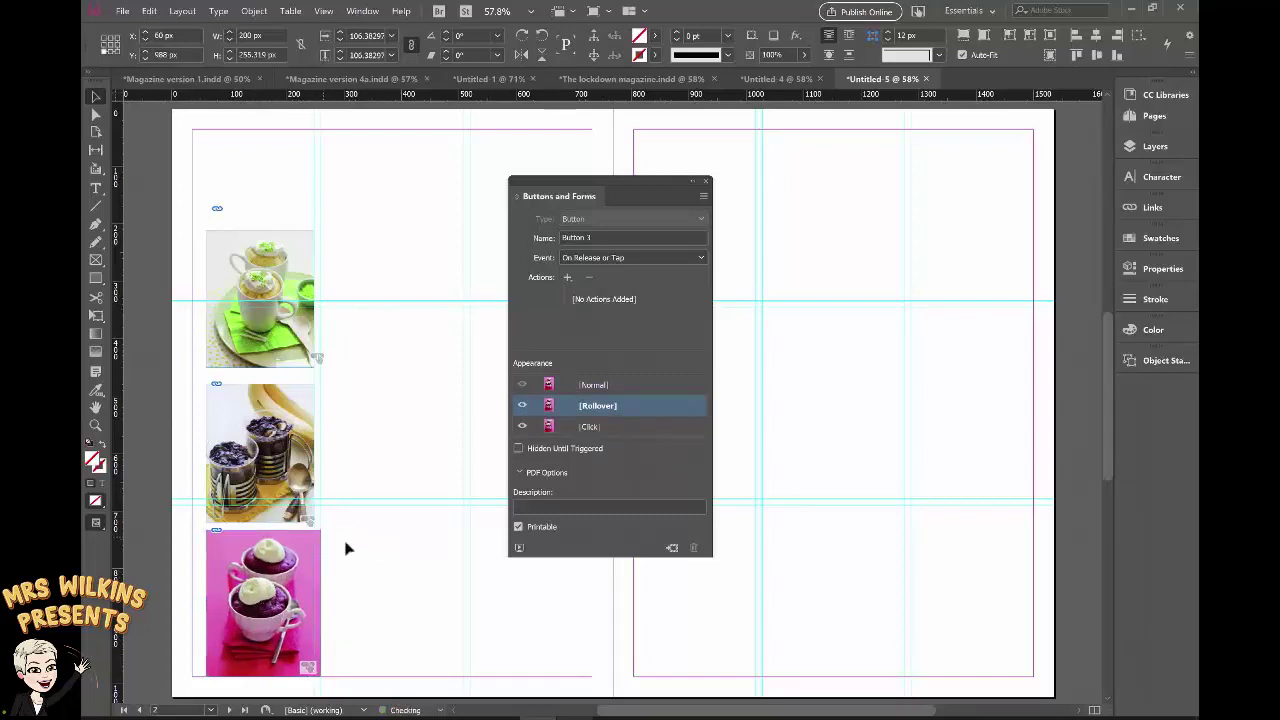
{"action": "left_click", "coordinate": [594, 388]}
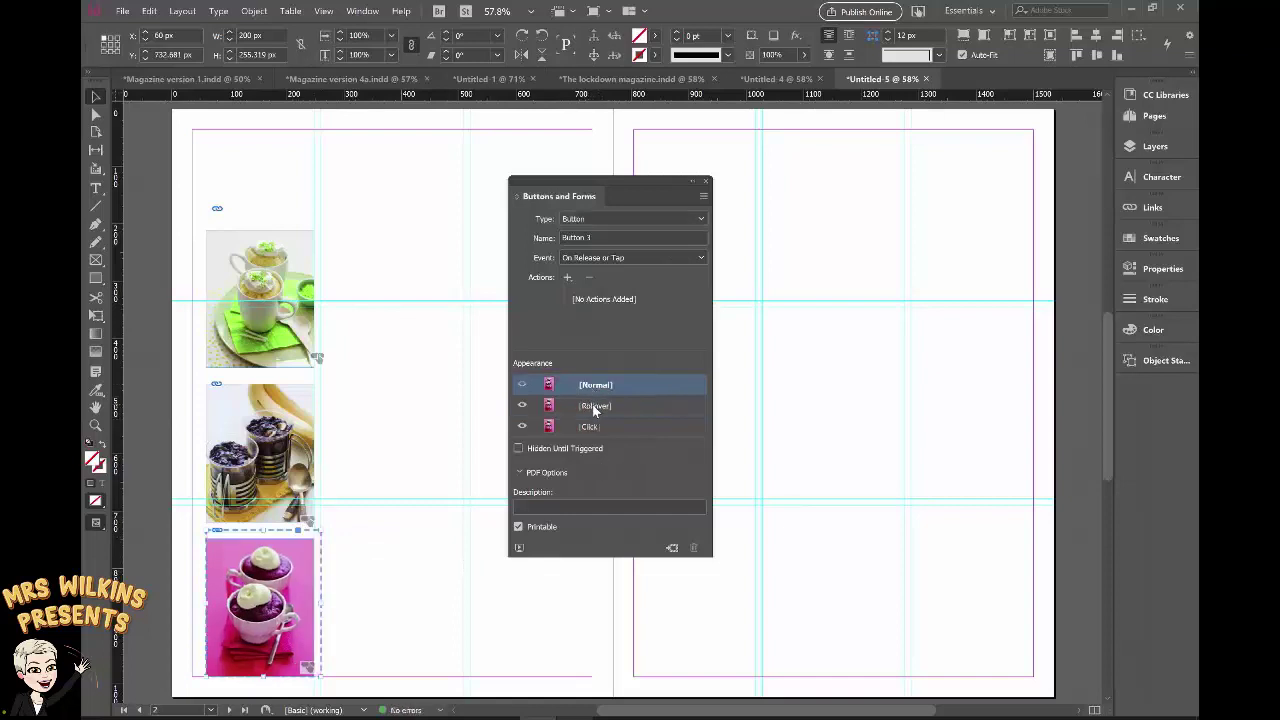
{"action": "left_click", "coordinate": [594, 404]}
{"action": "left_click", "coordinate": [589, 425]}
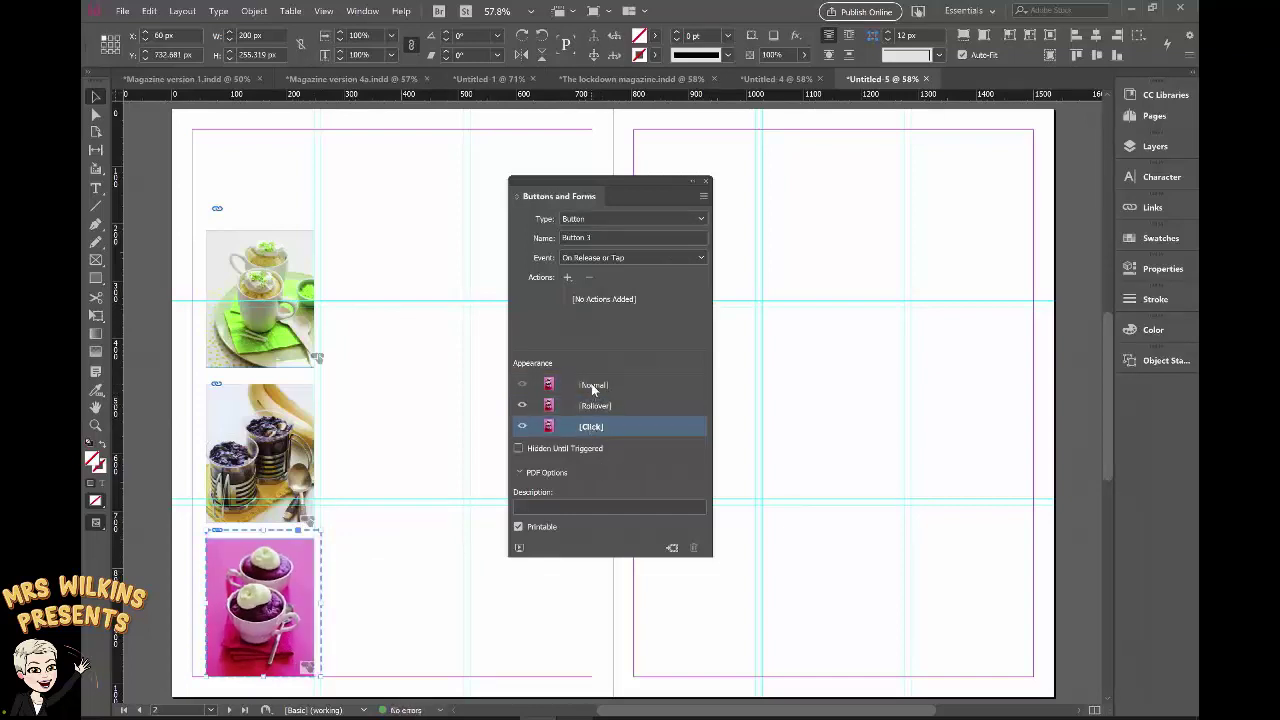
Step: Rename the pink cupcake button from Button 3 to 'Cake button 3'
{"action": "left_click", "coordinate": [591, 383]}
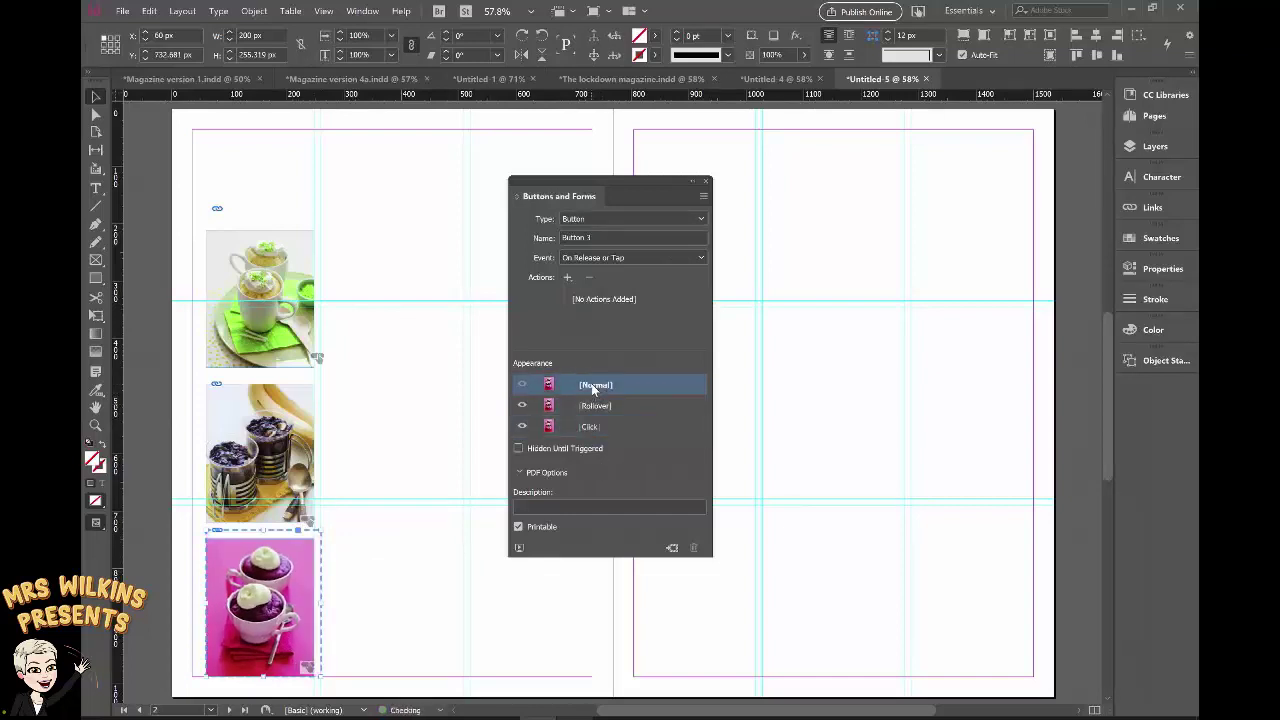
{"action": "left_click", "coordinate": [595, 237]}
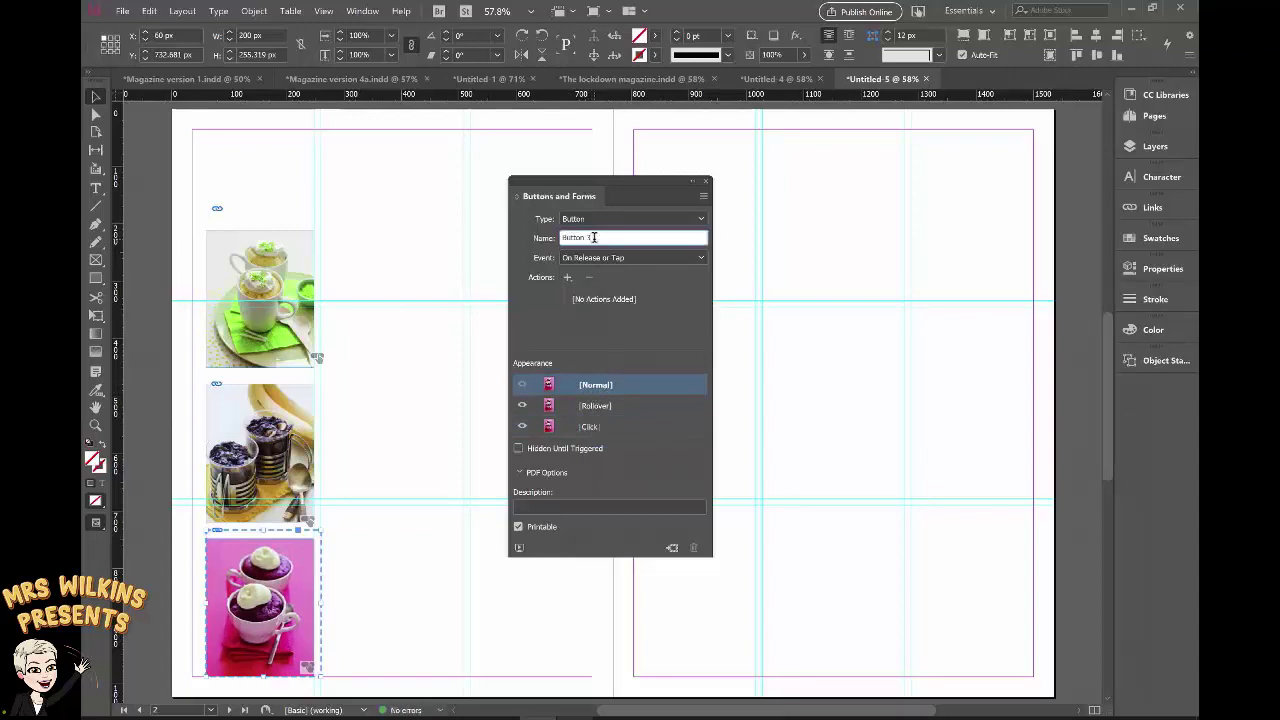
{"action": "left_click_drag", "start_coordinate": [594, 237], "coordinate": [561, 238]}
{"action": "type", "text": "c"}
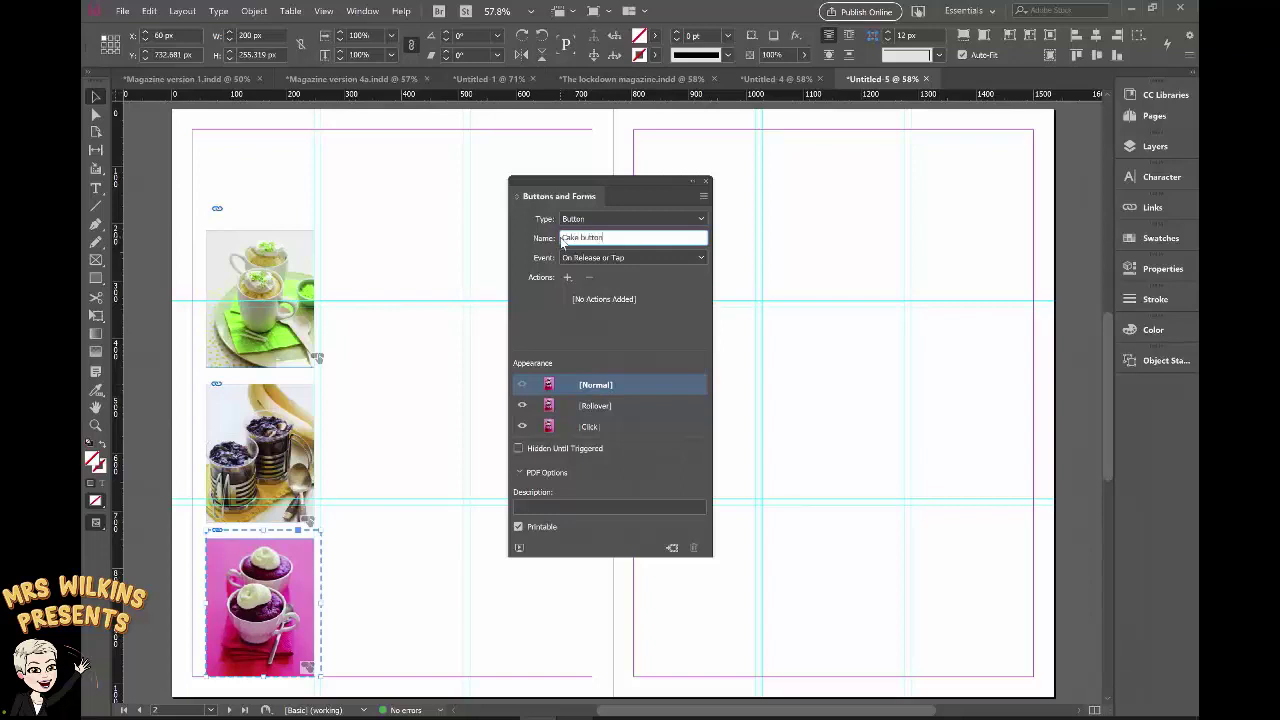
{"action": "type", "text": "ake button 3"}
{"action": "key", "text": "Return"}
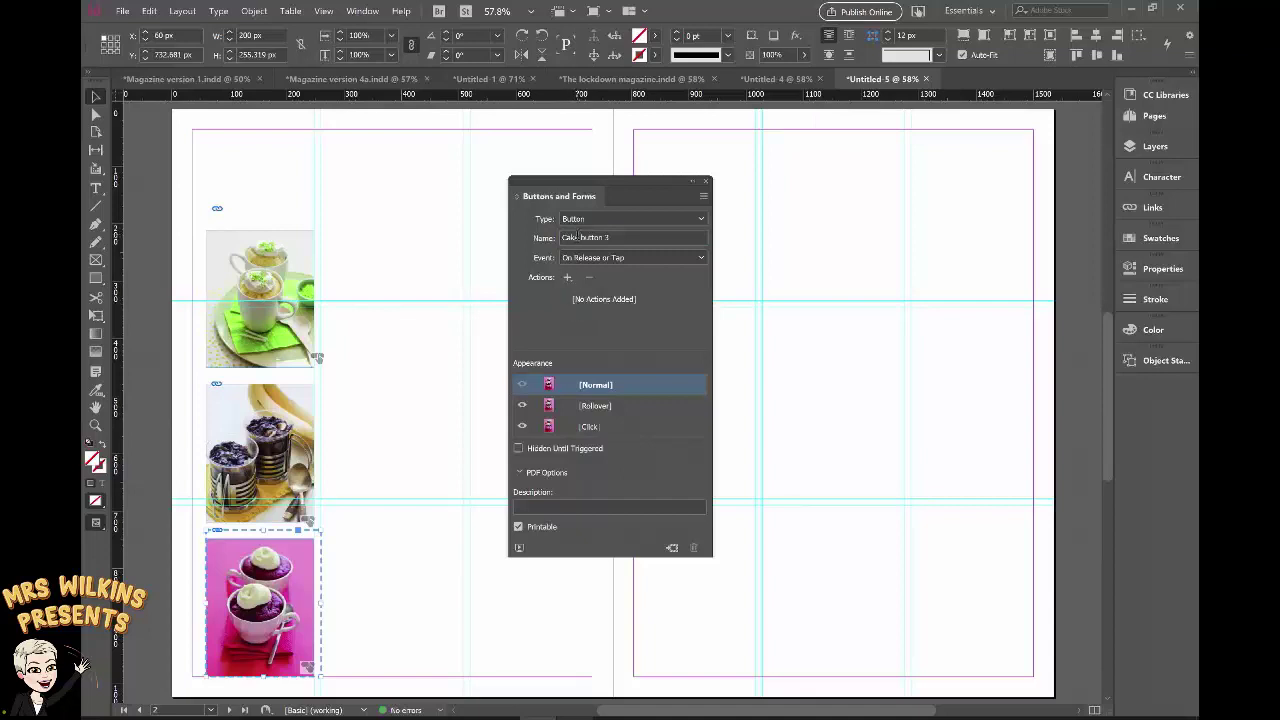
Step: Rename the purple cake button to 'Cake button 2', fixing the capitalisation, then deselect
{"action": "left_click", "coordinate": [300, 420]}
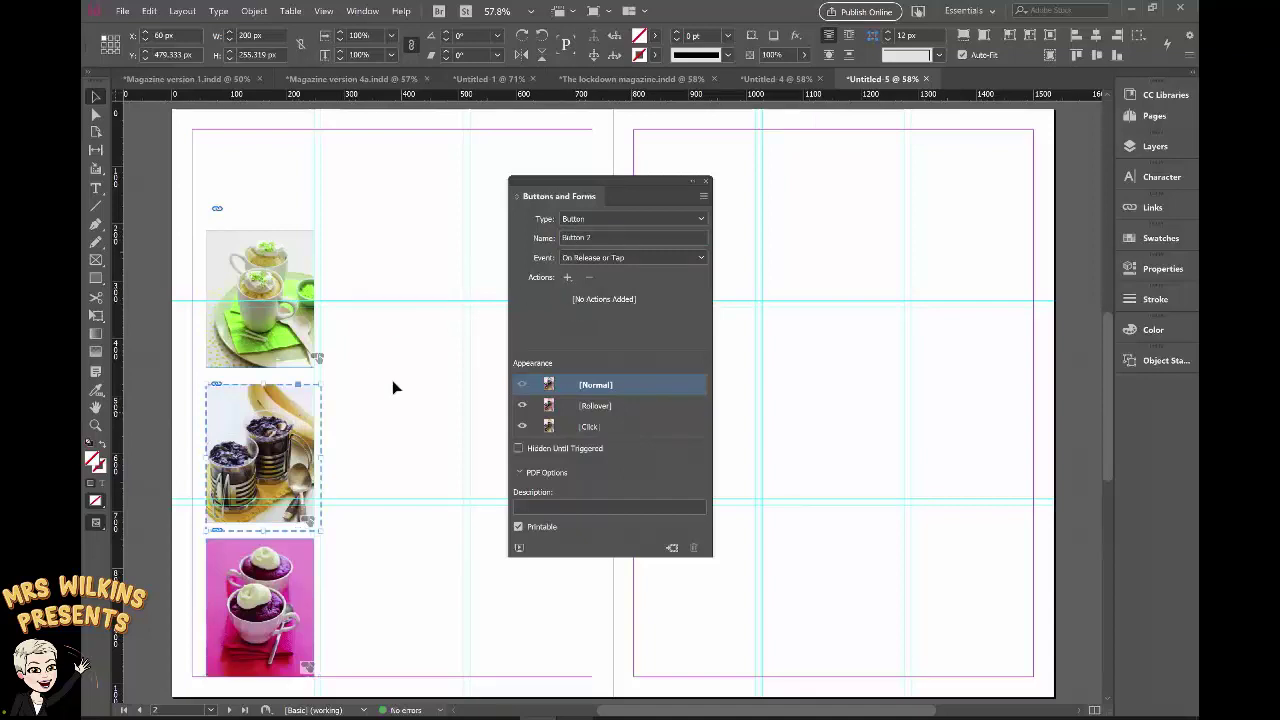
{"action": "left_click_drag", "start_coordinate": [598, 240], "coordinate": [550, 238]}
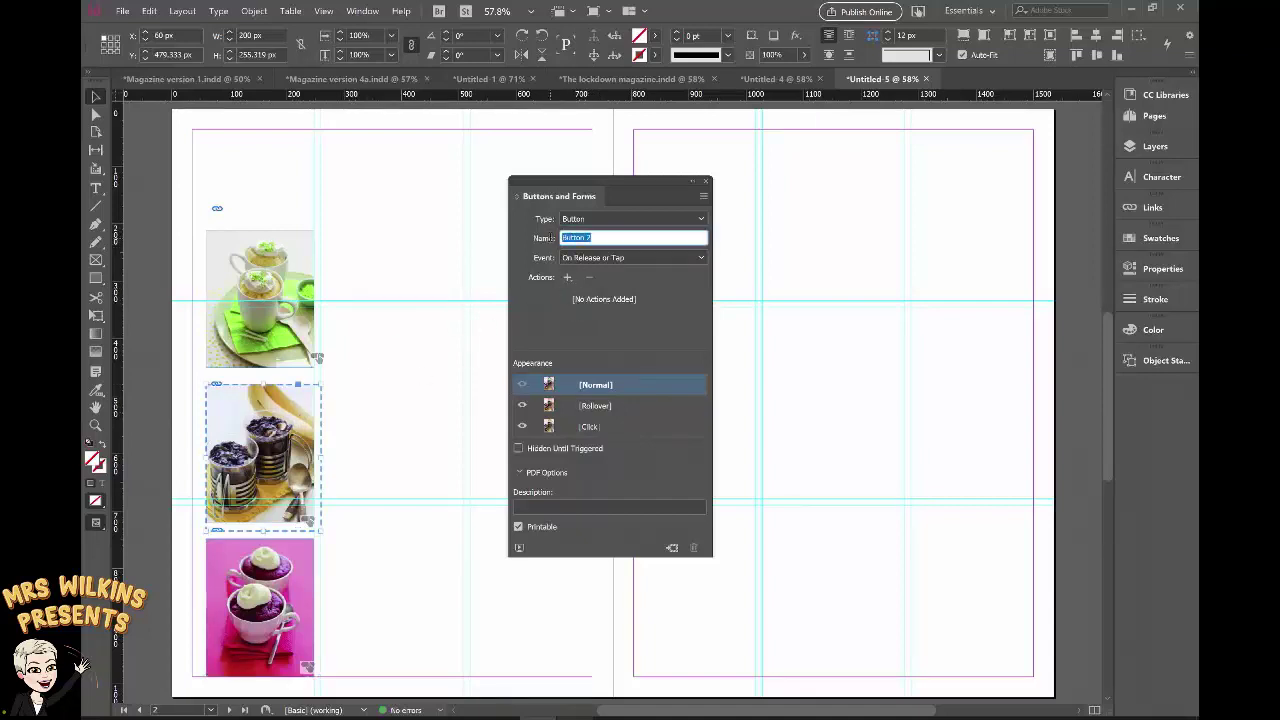
{"action": "type", "text": "Cake button 2"}
{"action": "double_click", "coordinate": [571, 237]}
{"action": "type", "text": "Cake"}
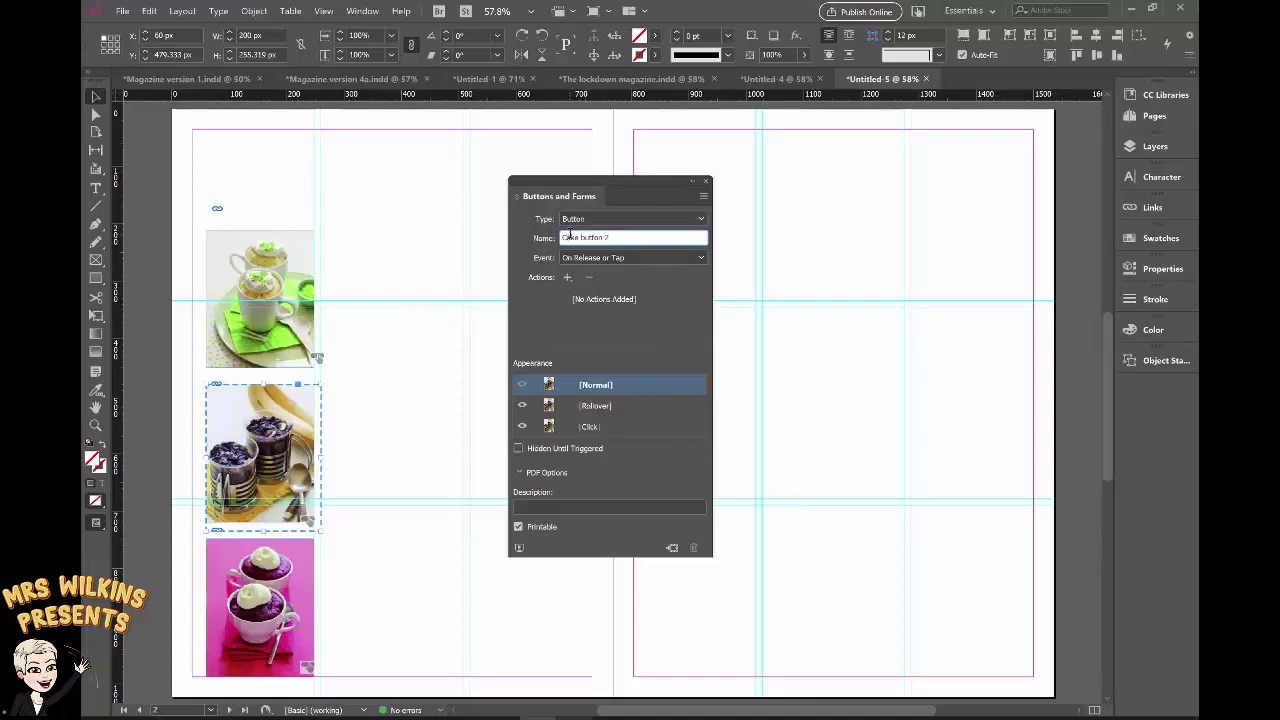
{"action": "key", "text": "Return"}
{"action": "left_click", "coordinate": [265, 287]}
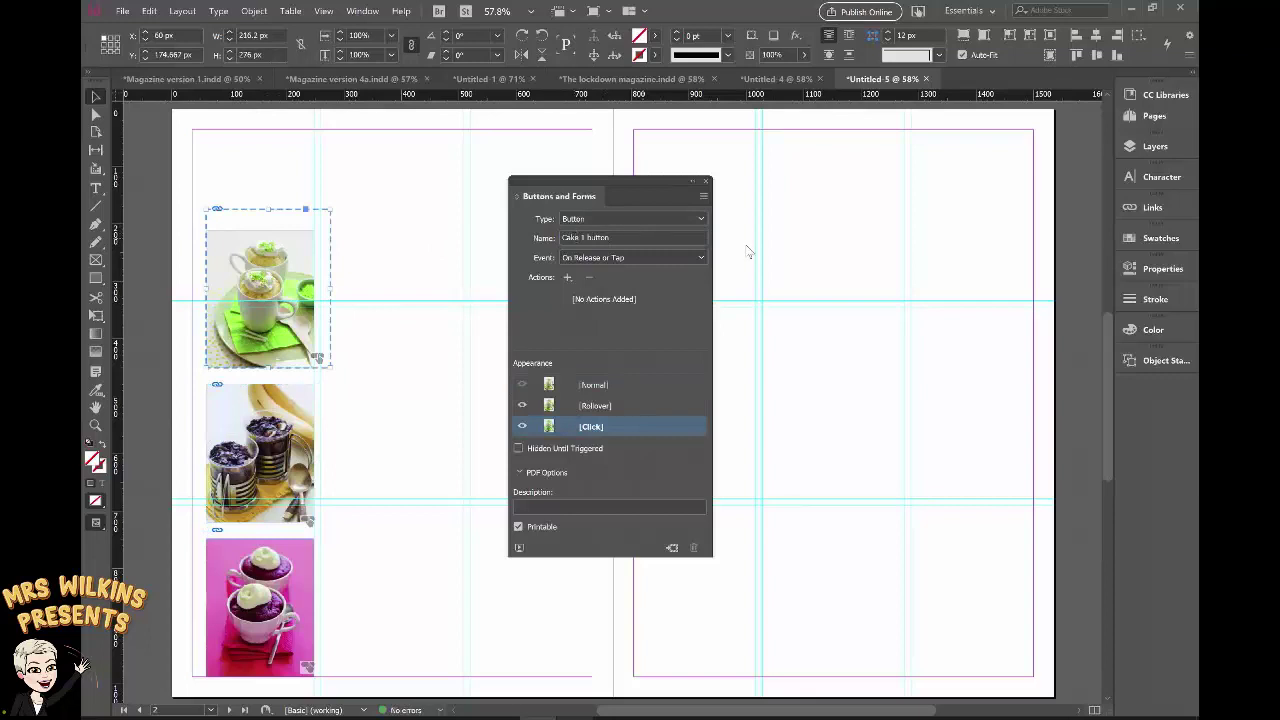
{"action": "left_click", "coordinate": [810, 261]}
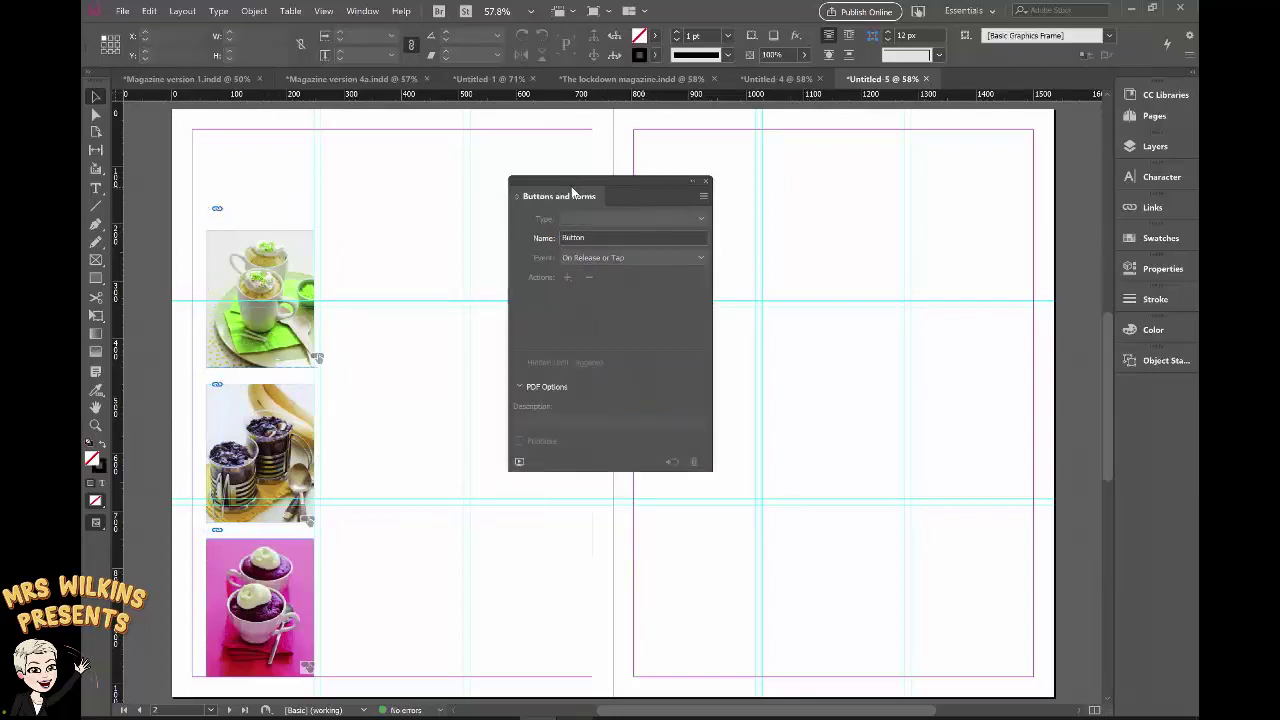
Step: On pages 4–5, rename the Classic Yellow Mug Cake layer item to Recipe 1
{"action": "left_click_drag", "start_coordinate": [640, 196], "coordinate": [1153, 401]}
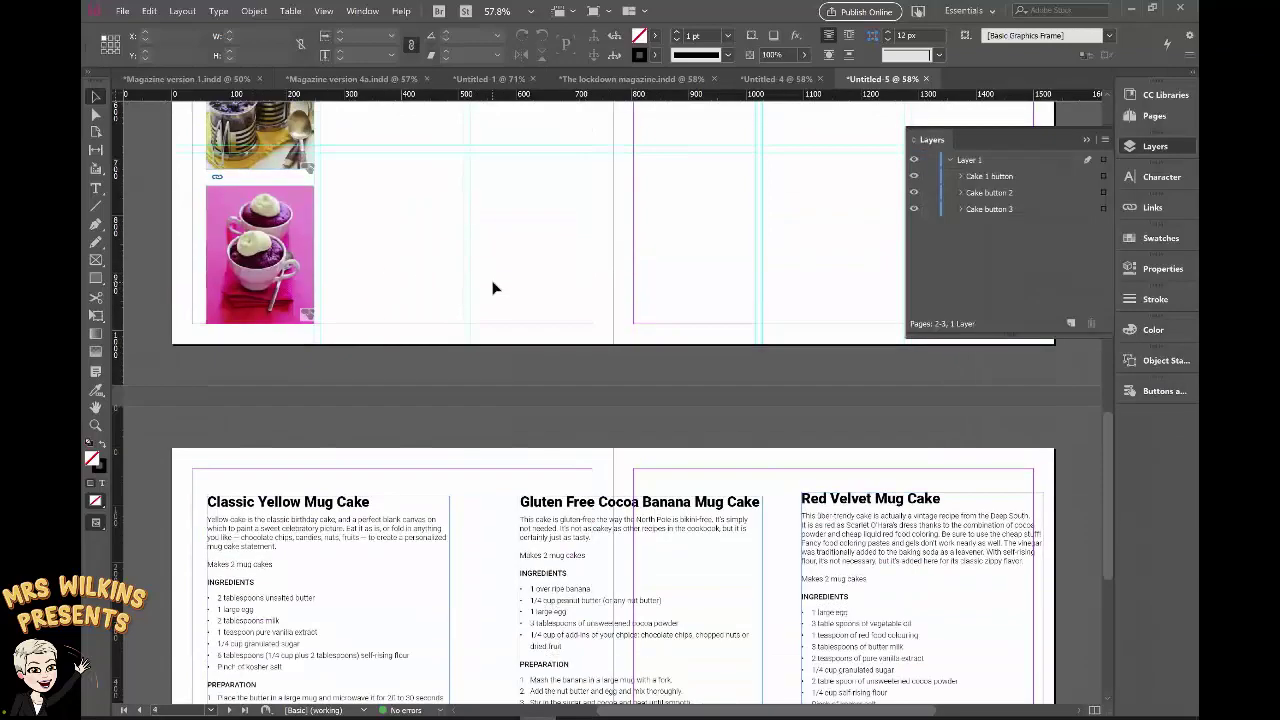
{"action": "scroll", "coordinate": [491, 286], "scroll_direction": "down", "scroll_amount": 4}
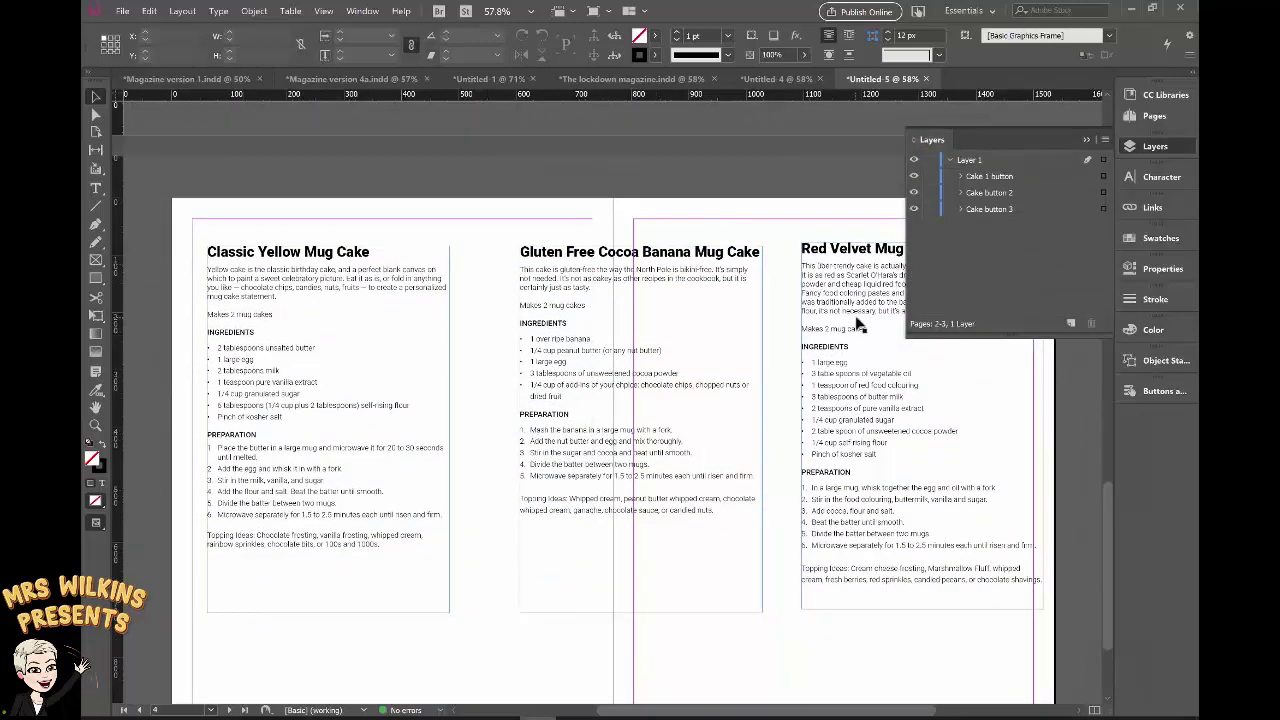
{"action": "left_click", "coordinate": [258, 287]}
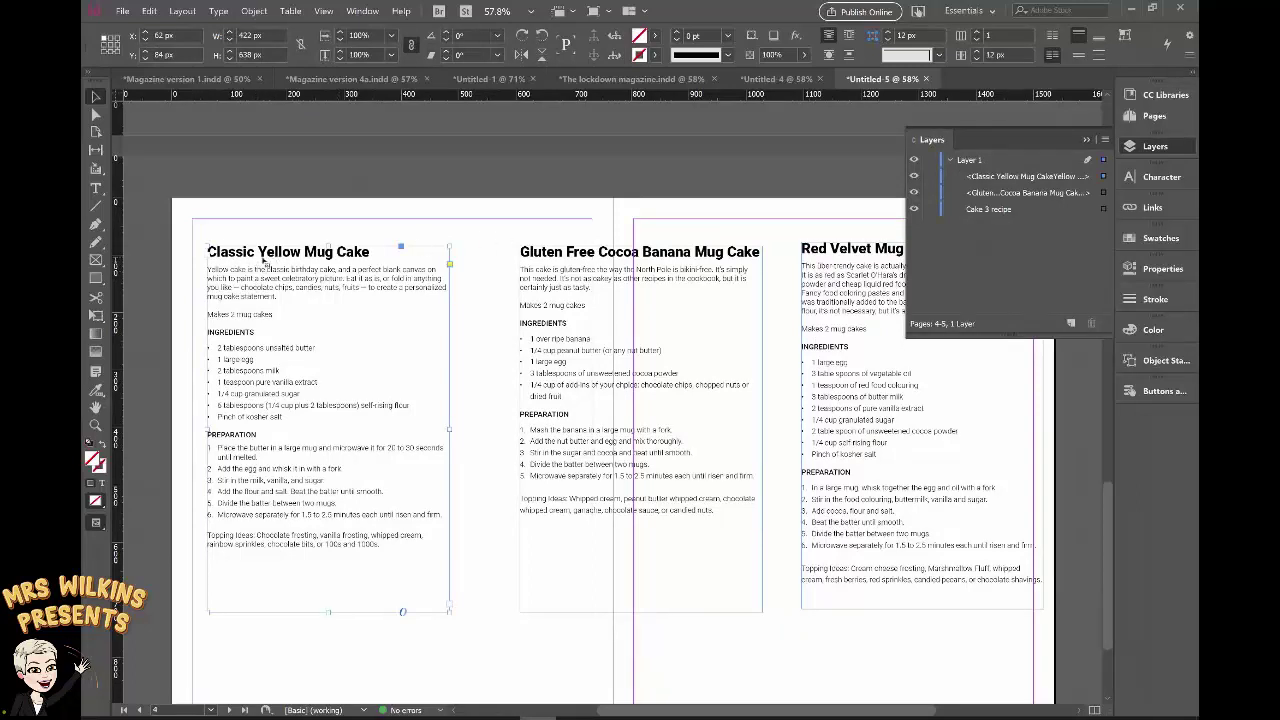
{"action": "left_click", "coordinate": [1027, 177]}
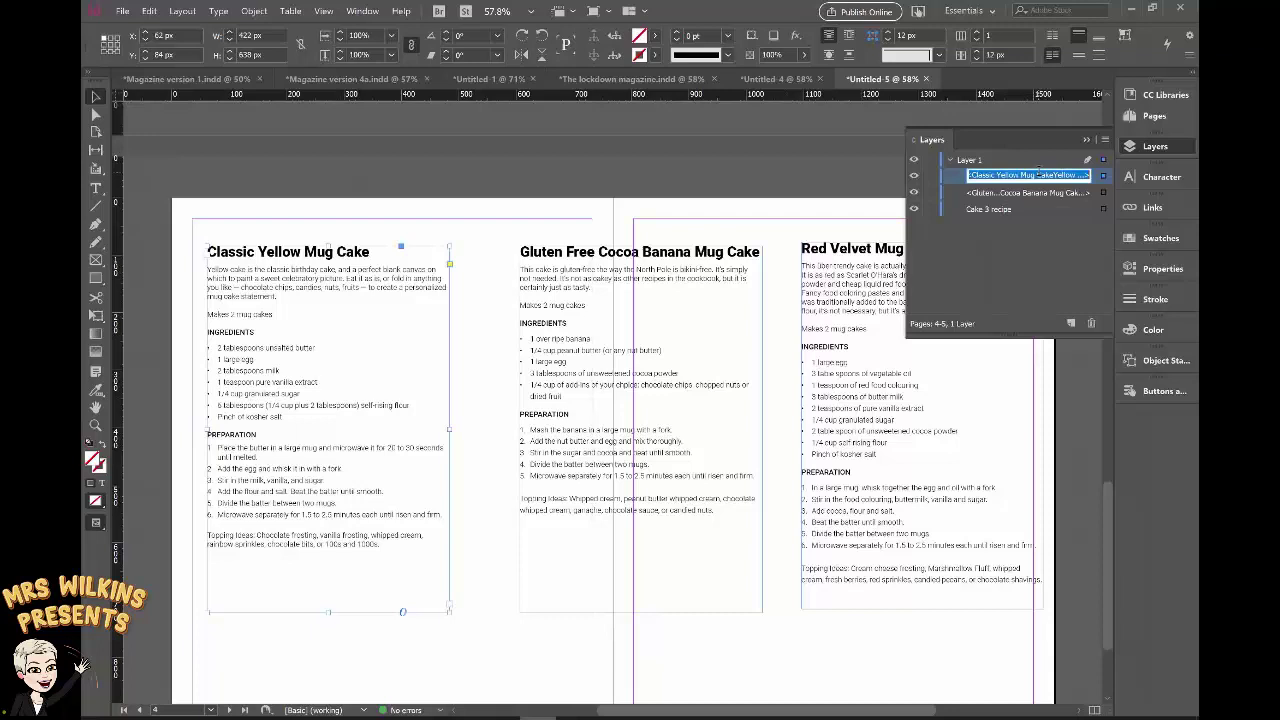
{"action": "type", "text": "Red"}
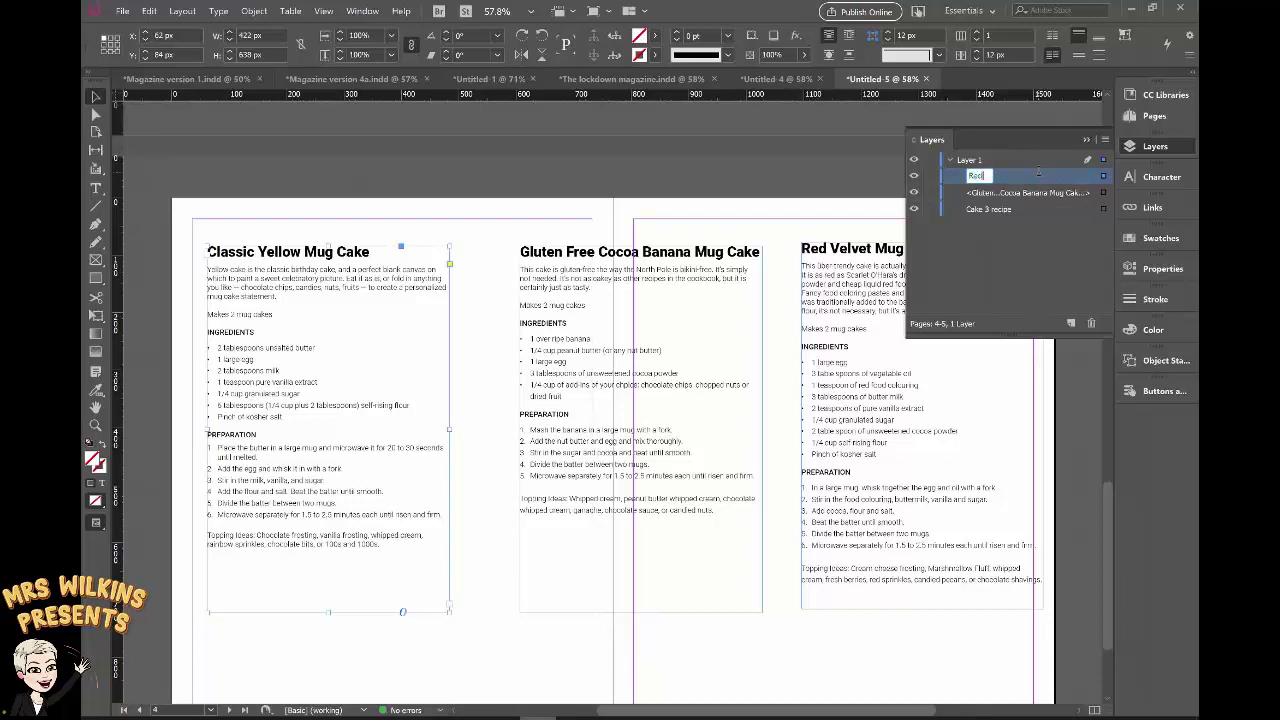
{"action": "type", "text": "ipe 1"}
{"action": "left_click", "coordinate": [1031, 194]}
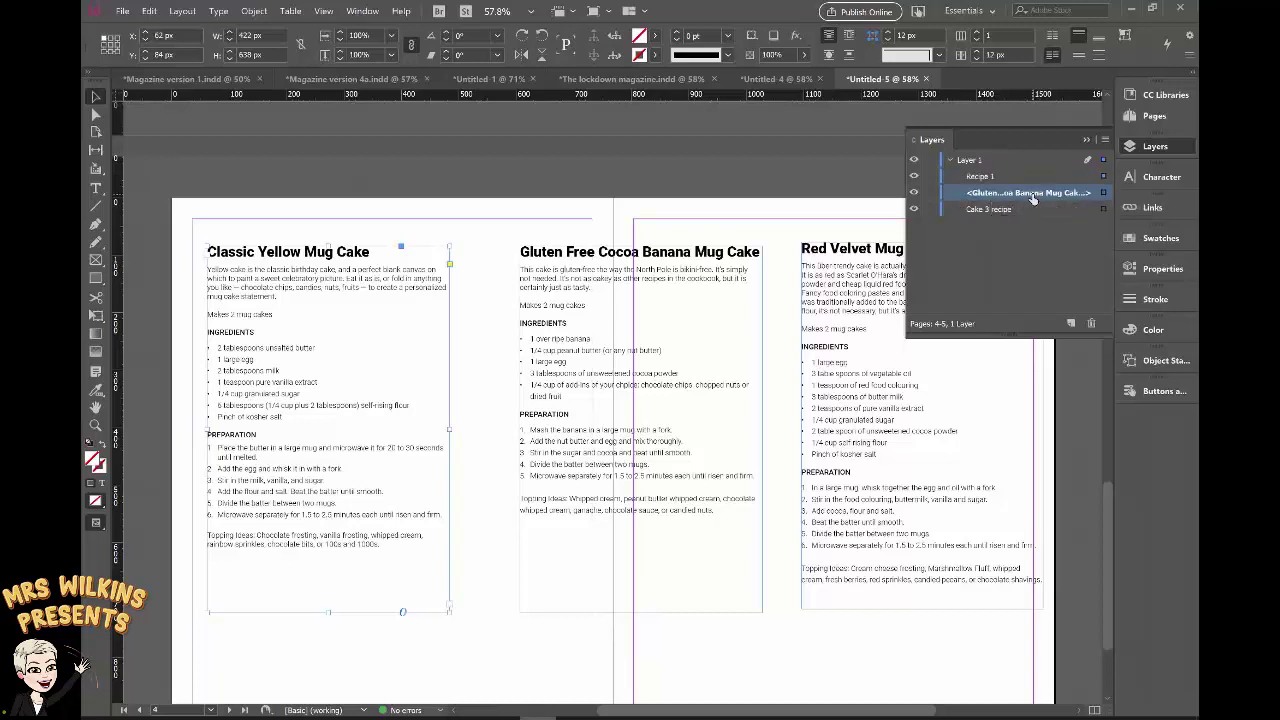
Step: Rename the Gluten Free and Cake 3 recipe items to Recipe 2 and Recipe 3
{"action": "left_click", "coordinate": [1033, 196]}
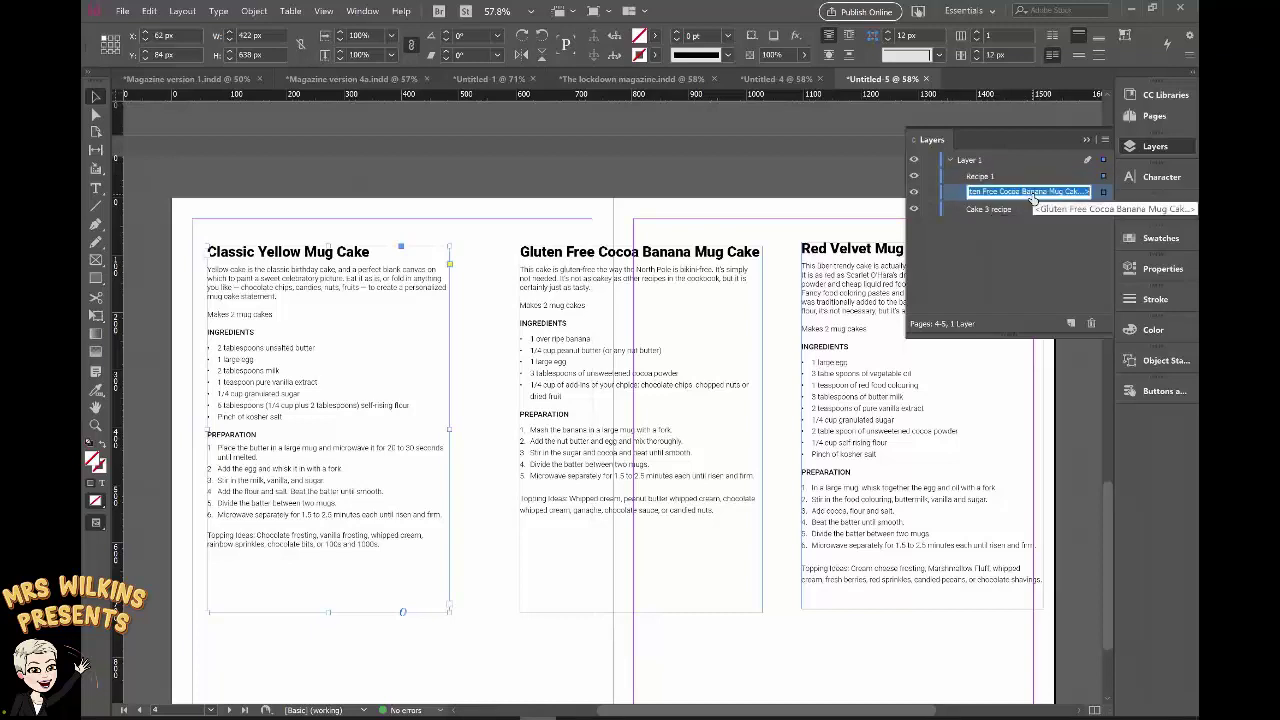
{"action": "type", "text": "Recipe 2"}
{"action": "left_click", "coordinate": [980, 211]}
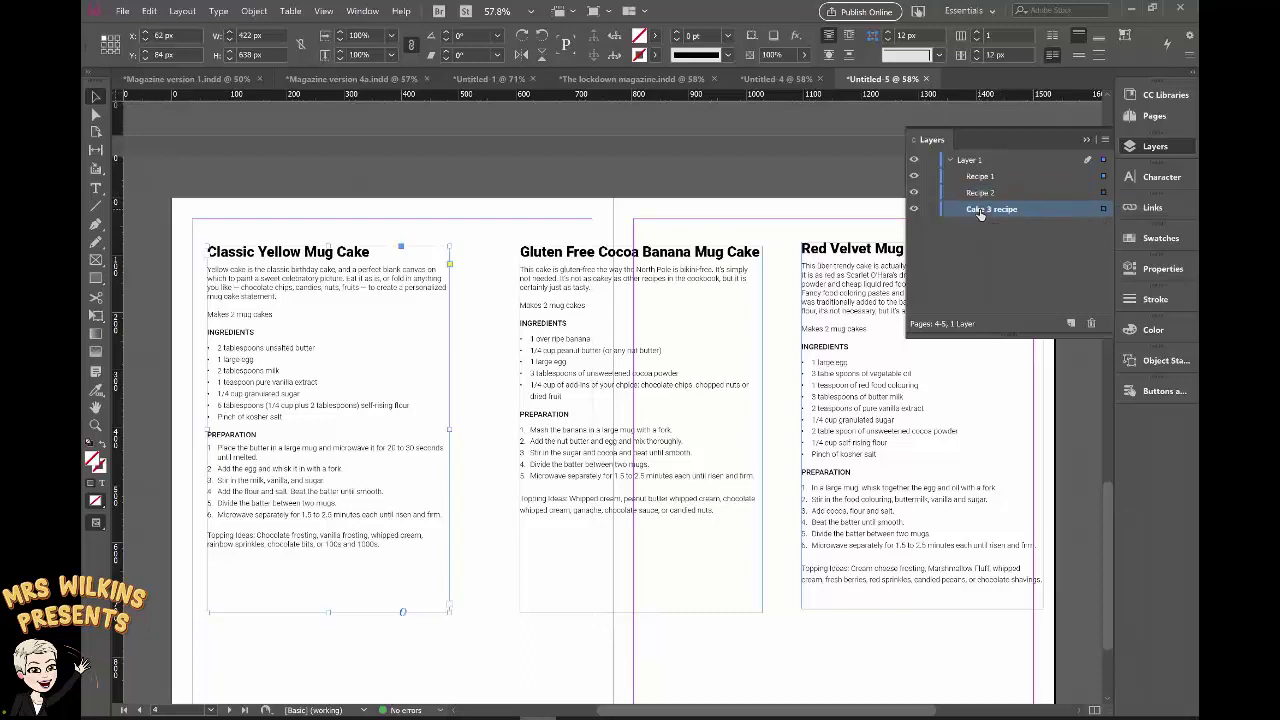
{"action": "left_click", "coordinate": [980, 211]}
{"action": "left_click_drag", "start_coordinate": [1017, 206], "coordinate": [969, 211]}
{"action": "type", "text": "Recipe 3"}
Step: Stack the Gluten Free and Classic Yellow frames on Red Velvet, move the stack left, and select it
{"action": "left_click", "coordinate": [842, 194]}
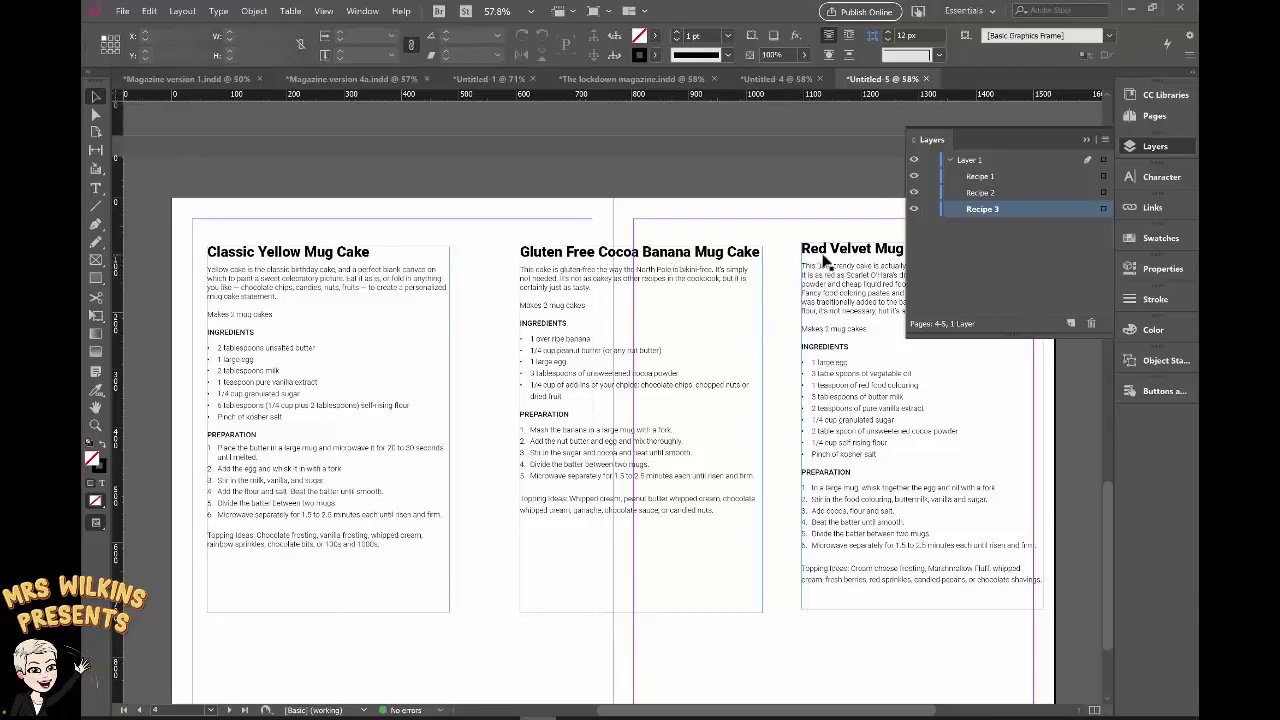
{"action": "left_click_drag", "start_coordinate": [578, 252], "coordinate": [843, 252]}
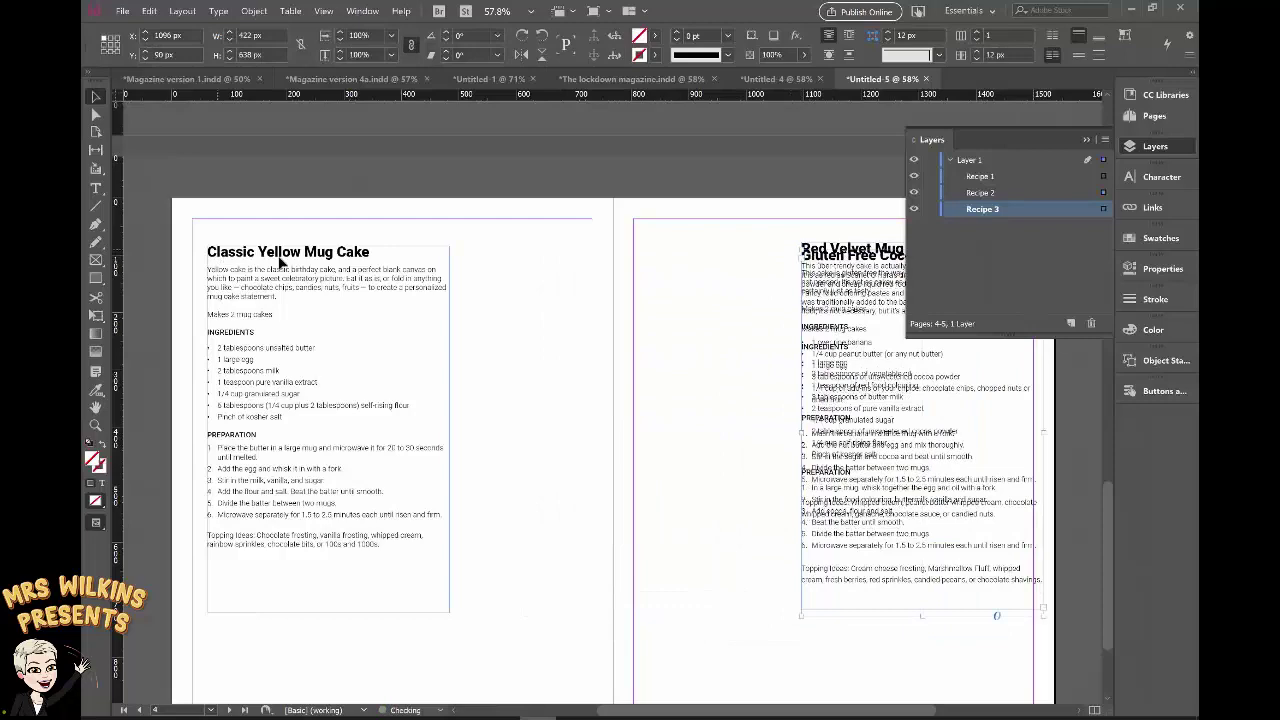
{"action": "left_click_drag", "start_coordinate": [280, 260], "coordinate": [813, 258]}
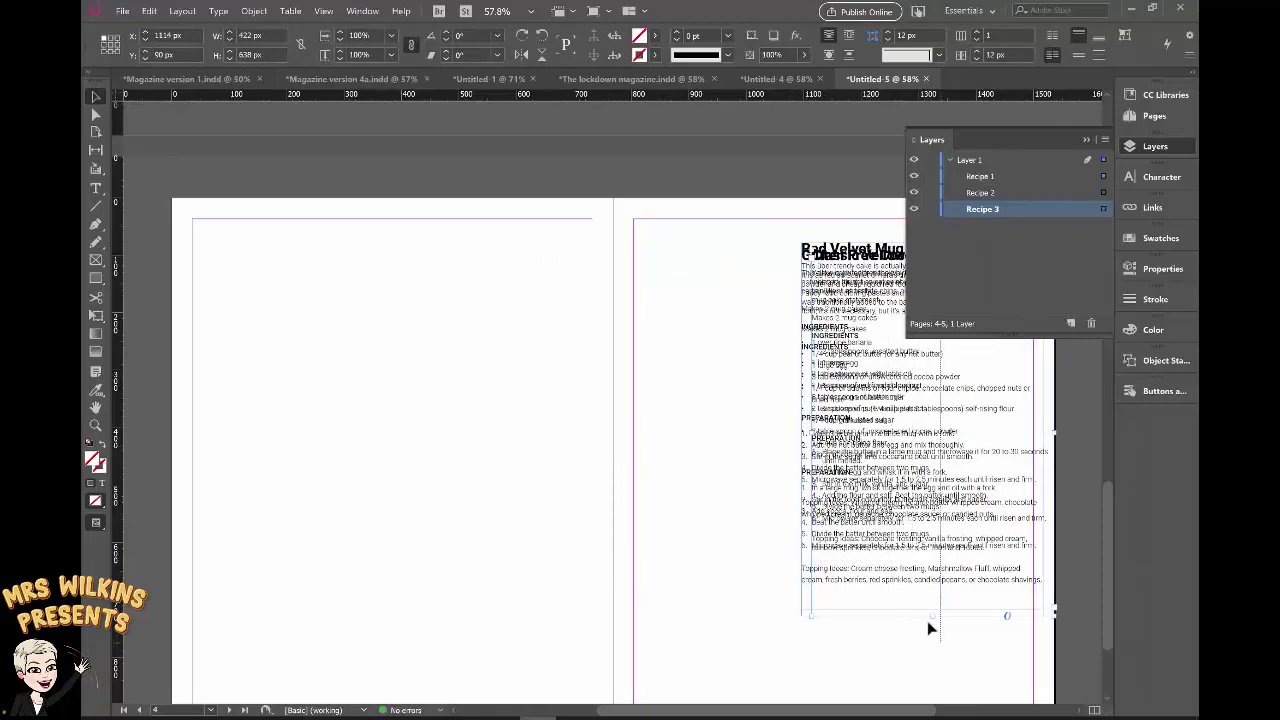
{"action": "left_click_drag", "start_coordinate": [846, 420], "coordinate": [338, 431]}
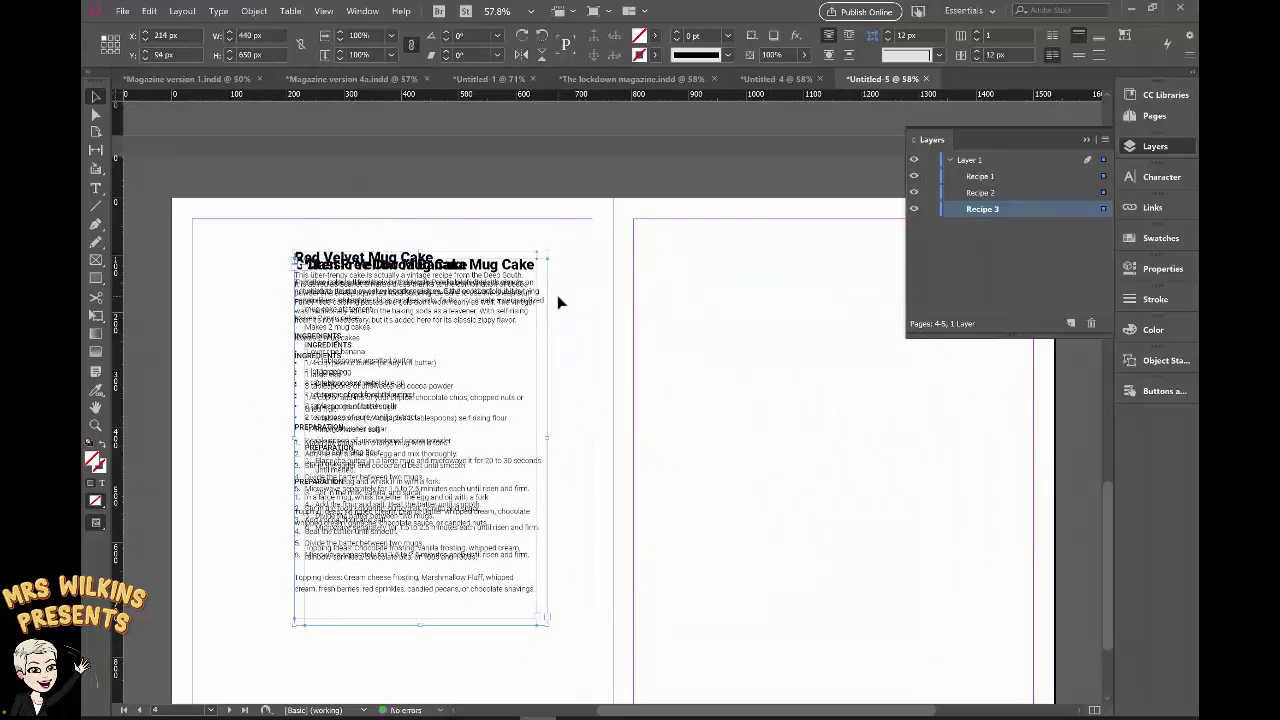
{"action": "left_click_drag", "start_coordinate": [270, 236], "coordinate": [558, 646]}
Step: Align the stacked recipe frames' left and top edges relative to the selection
{"action": "left_click", "coordinate": [1144, 269]}
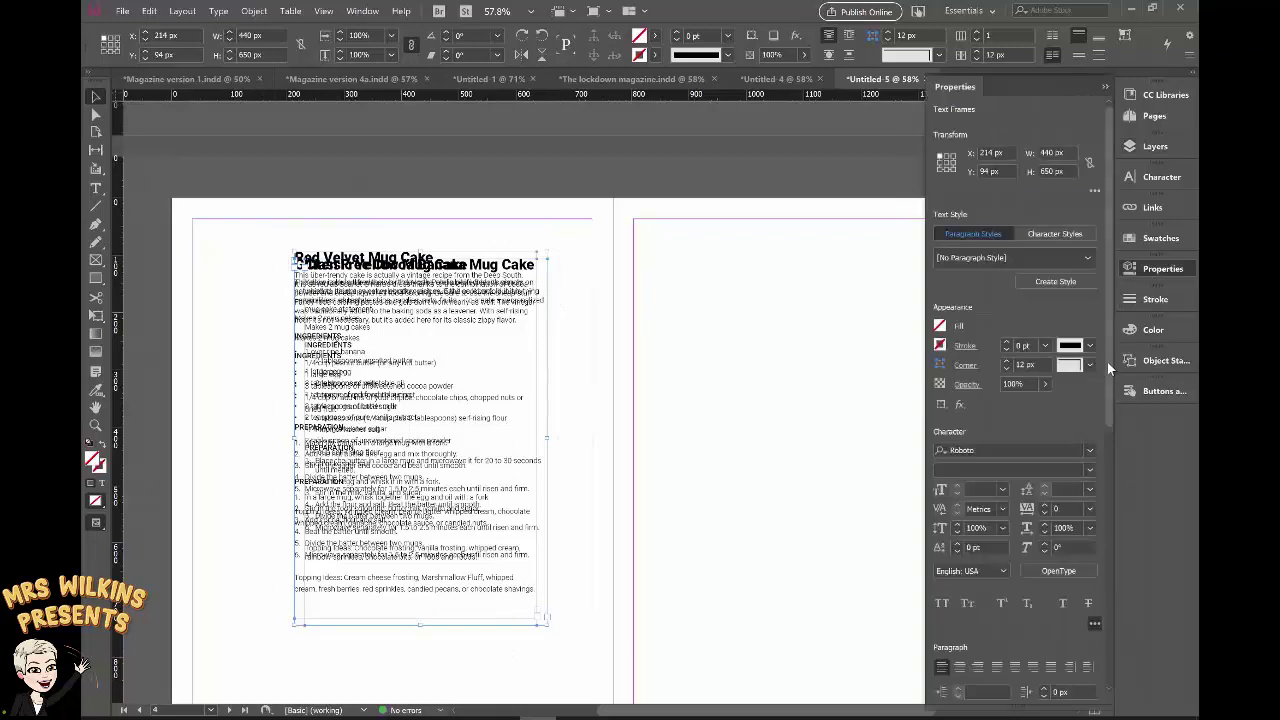
{"action": "left_click_drag", "start_coordinate": [1107, 362], "coordinate": [1094, 565]}
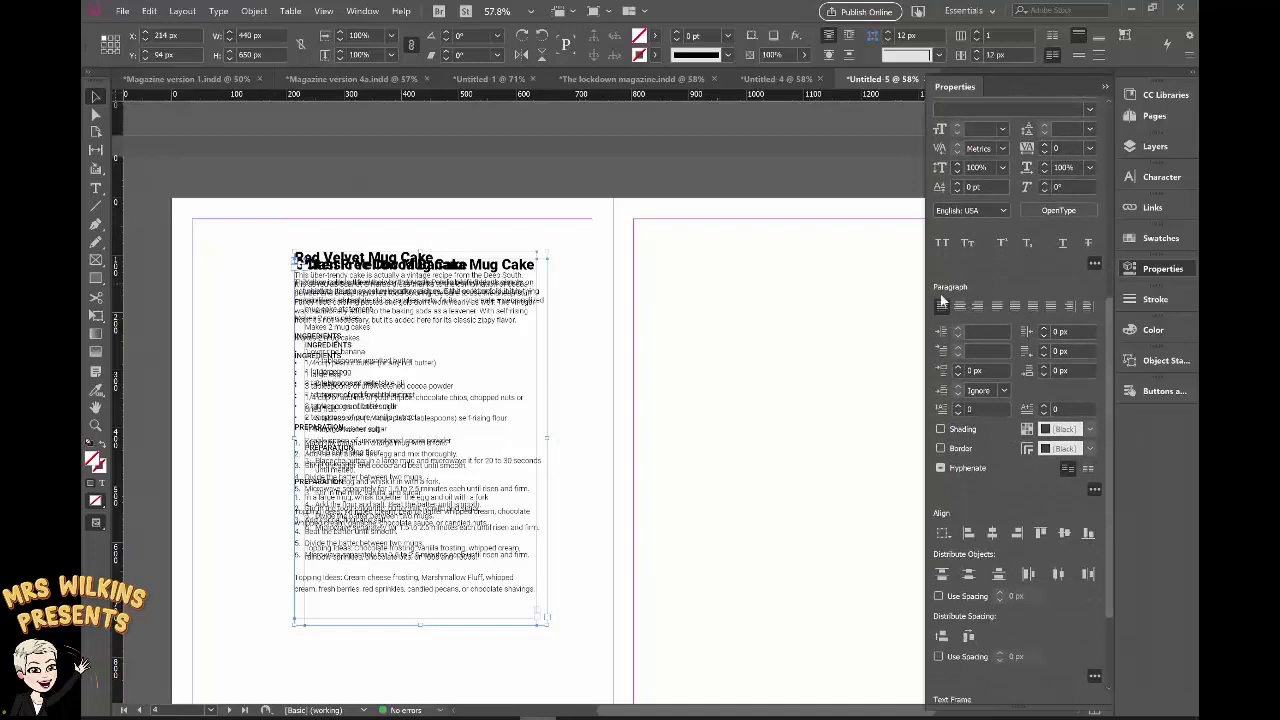
{"action": "left_click", "coordinate": [944, 534]}
{"action": "left_click", "coordinate": [983, 535]}
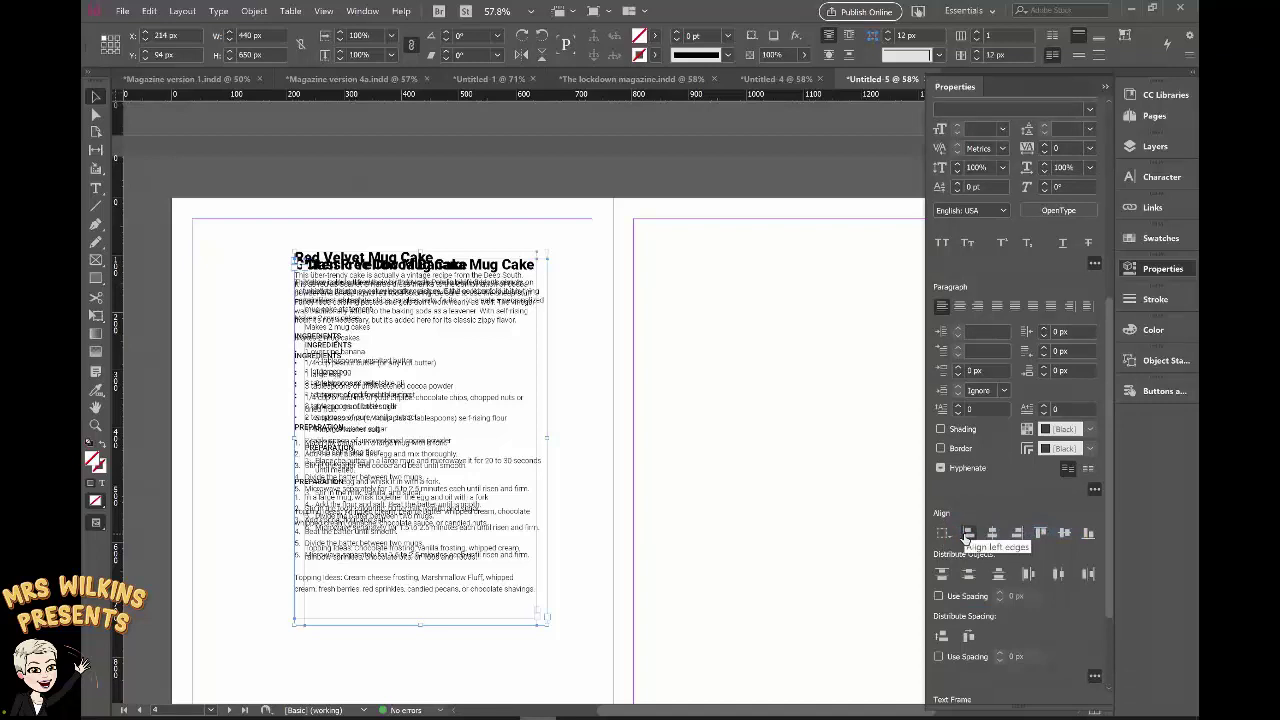
{"action": "left_click", "coordinate": [966, 535]}
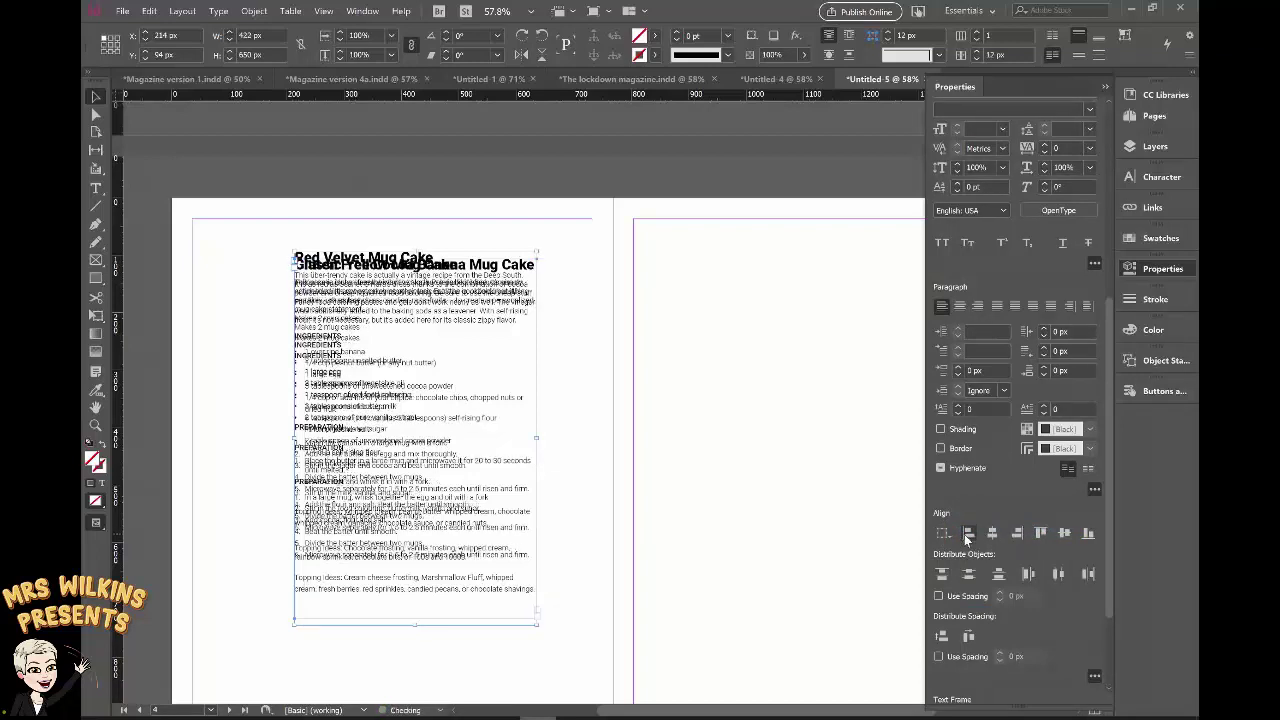
{"action": "left_click", "coordinate": [1040, 534]}
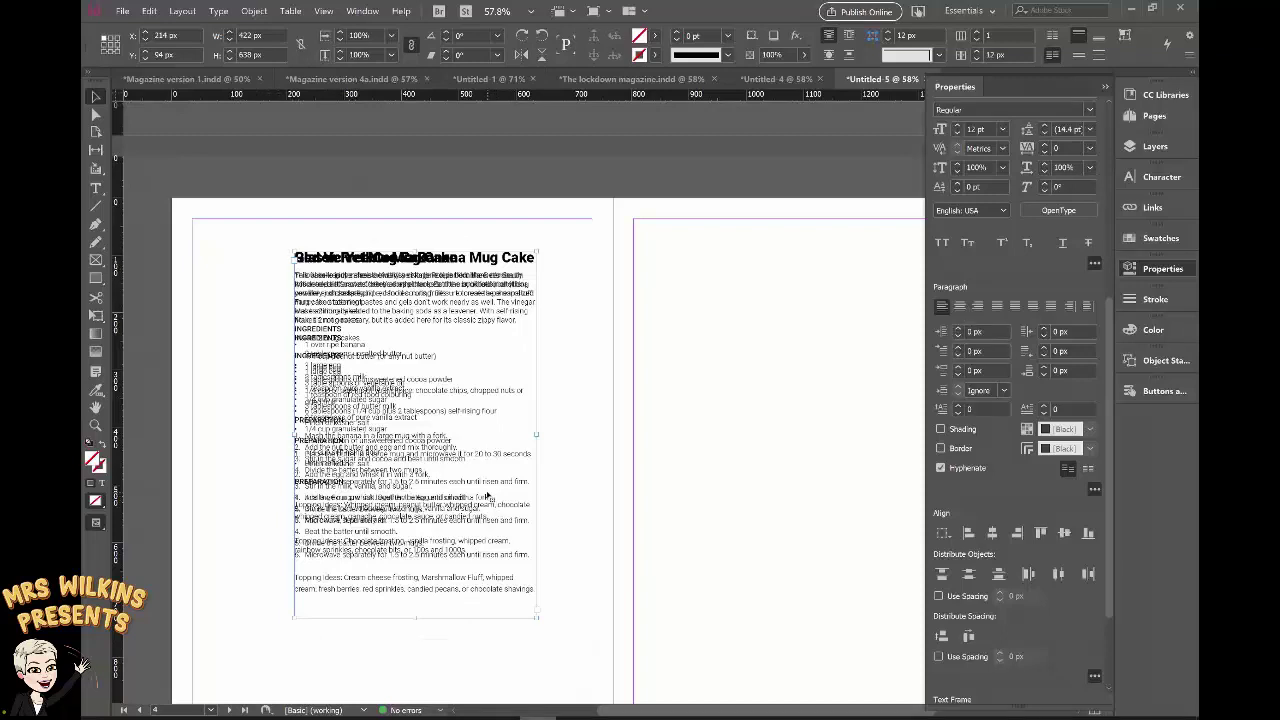
Step: Cut the recipe stack, paste it on the cake page, and place it at X 309, Y 212
{"action": "key", "text": "Delete"}
{"action": "scroll", "coordinate": [517, 483], "scroll_direction": "up", "scroll_amount": 5}
{"action": "scroll", "coordinate": [518, 490], "scroll_direction": "up", "scroll_amount": 2}
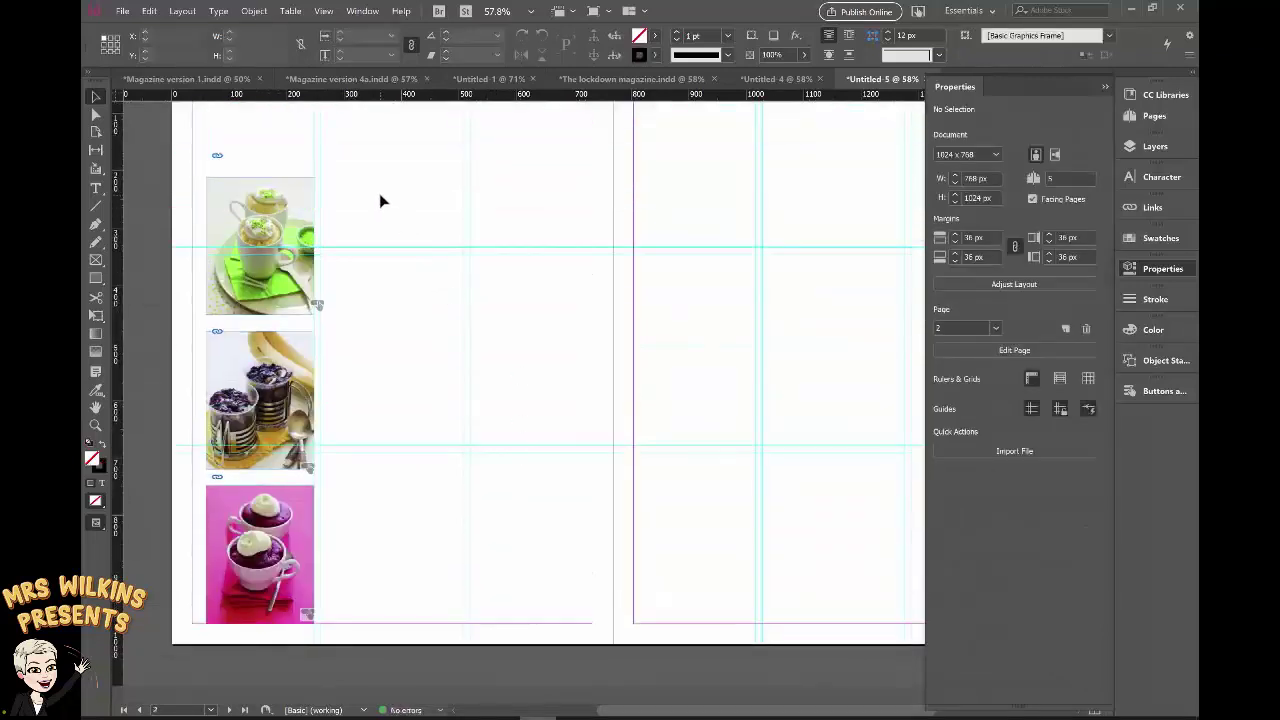
{"action": "key", "text": "ctrl+v"}
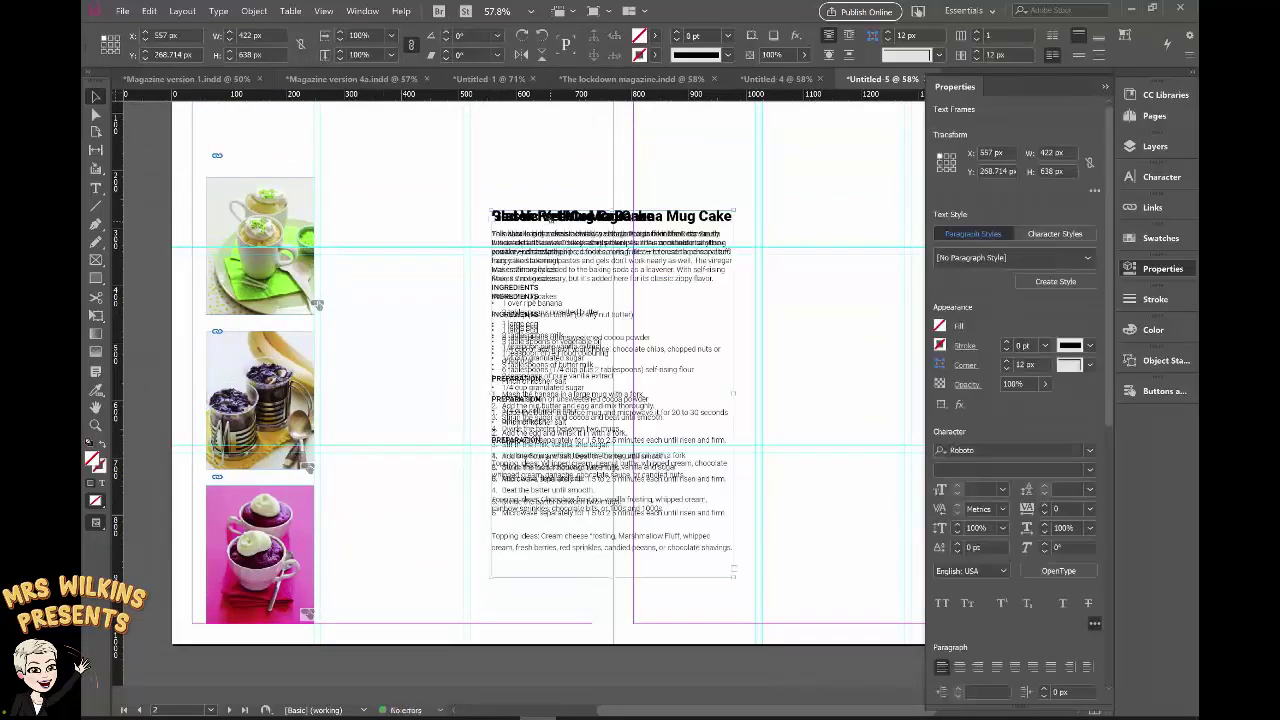
{"action": "left_click_drag", "start_coordinate": [548, 217], "coordinate": [402, 183]}
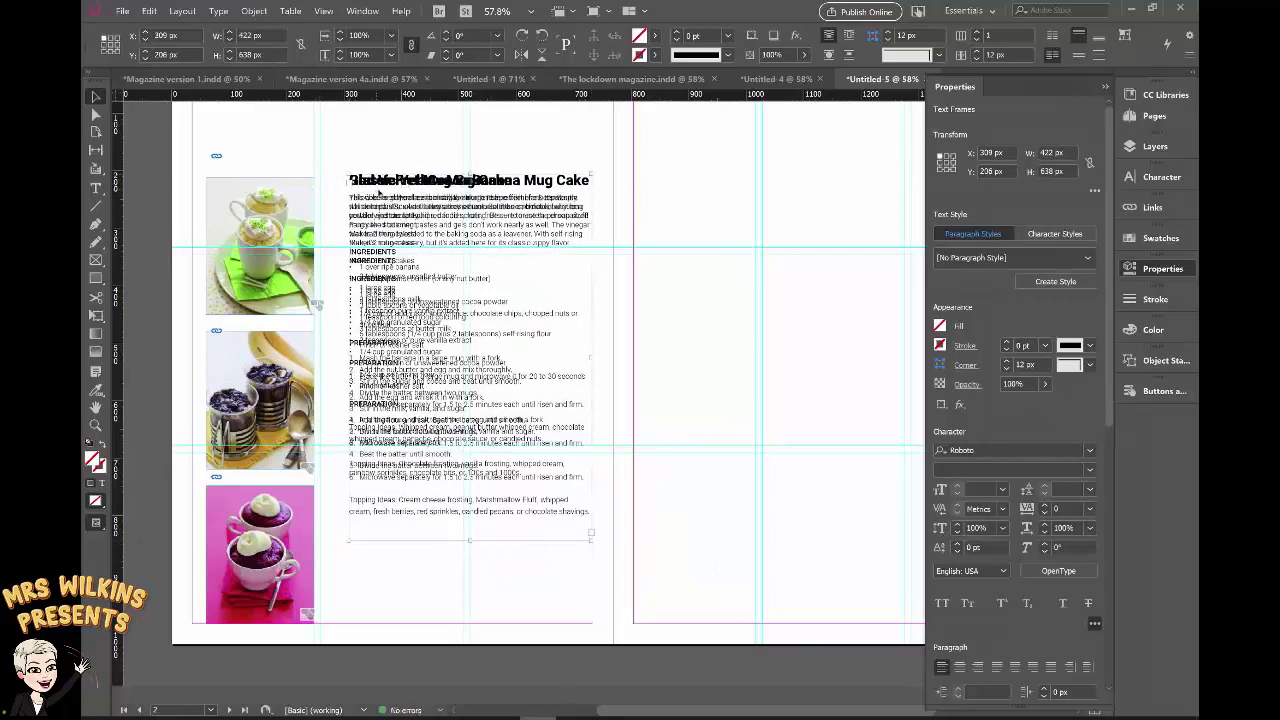
{"action": "left_click_drag", "start_coordinate": [384, 188], "coordinate": [385, 194]}
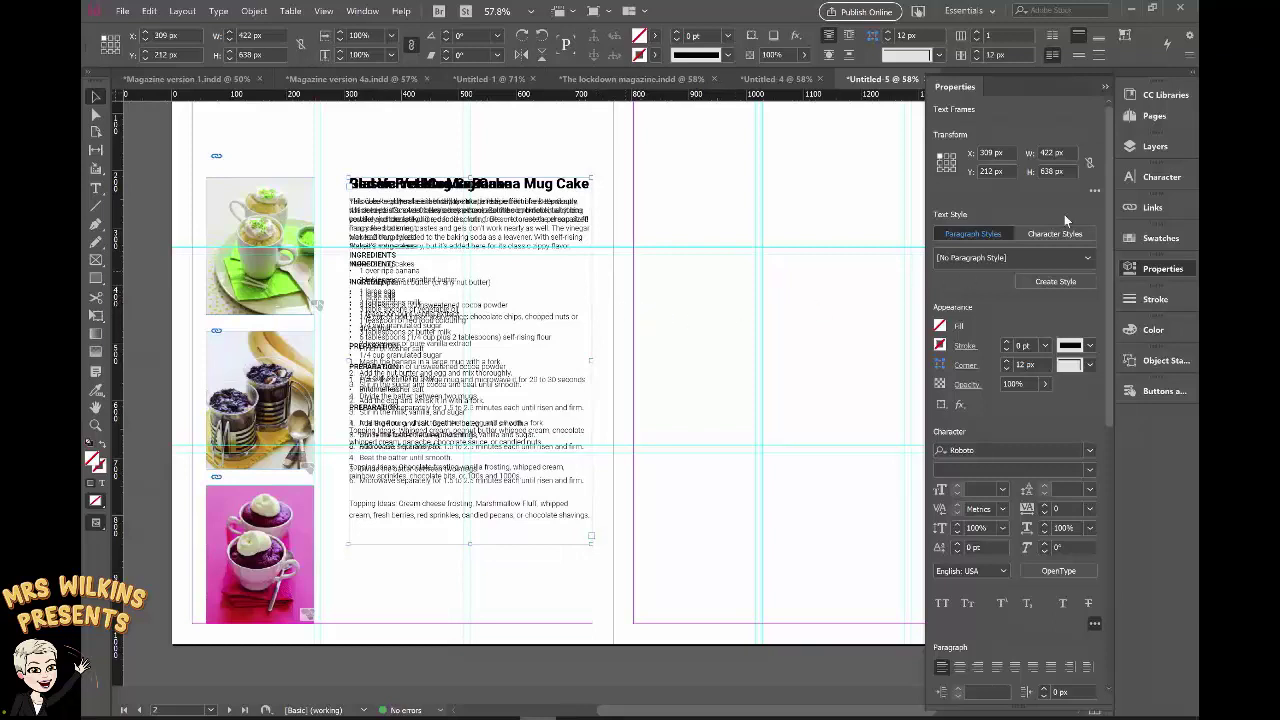
Step: Toggle Recipe 1–3 visibility to preview each recipe alone, then show all and select the stack
{"action": "left_click", "coordinate": [1155, 146]}
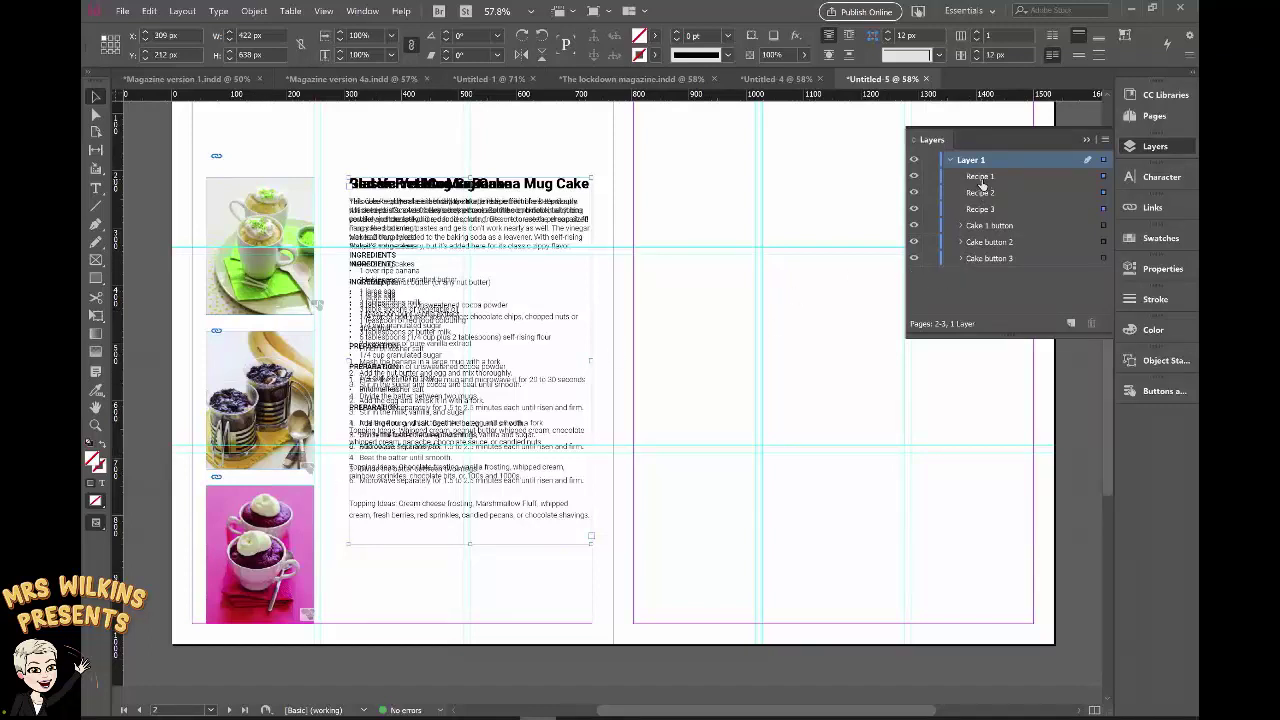
{"action": "left_click", "coordinate": [914, 193]}
{"action": "left_click", "coordinate": [914, 209]}
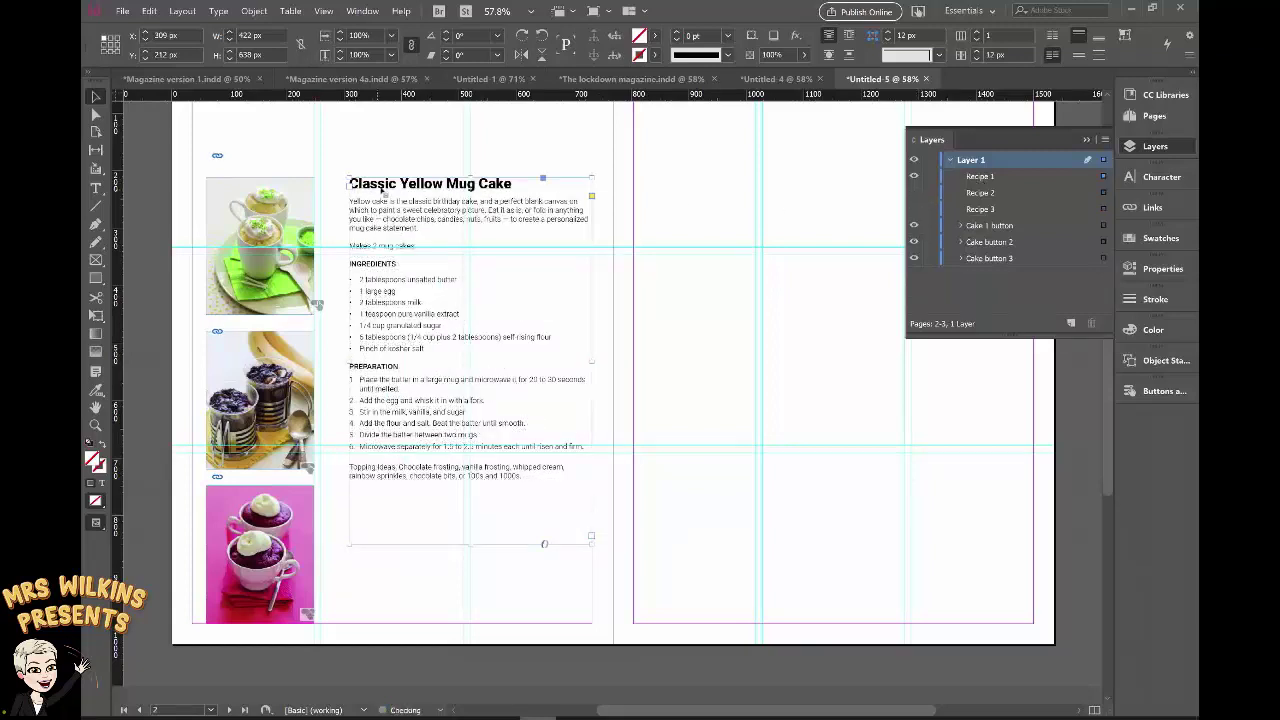
{"action": "left_click", "coordinate": [914, 178]}
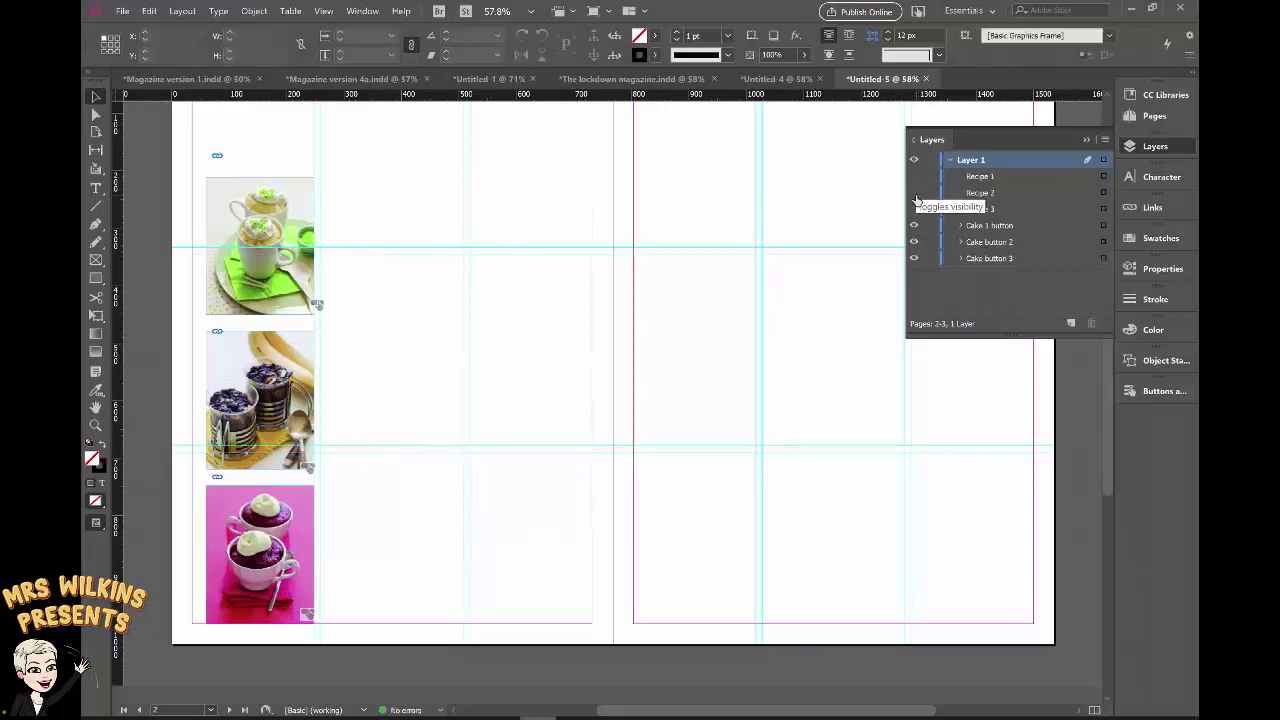
{"action": "left_click", "coordinate": [914, 193]}
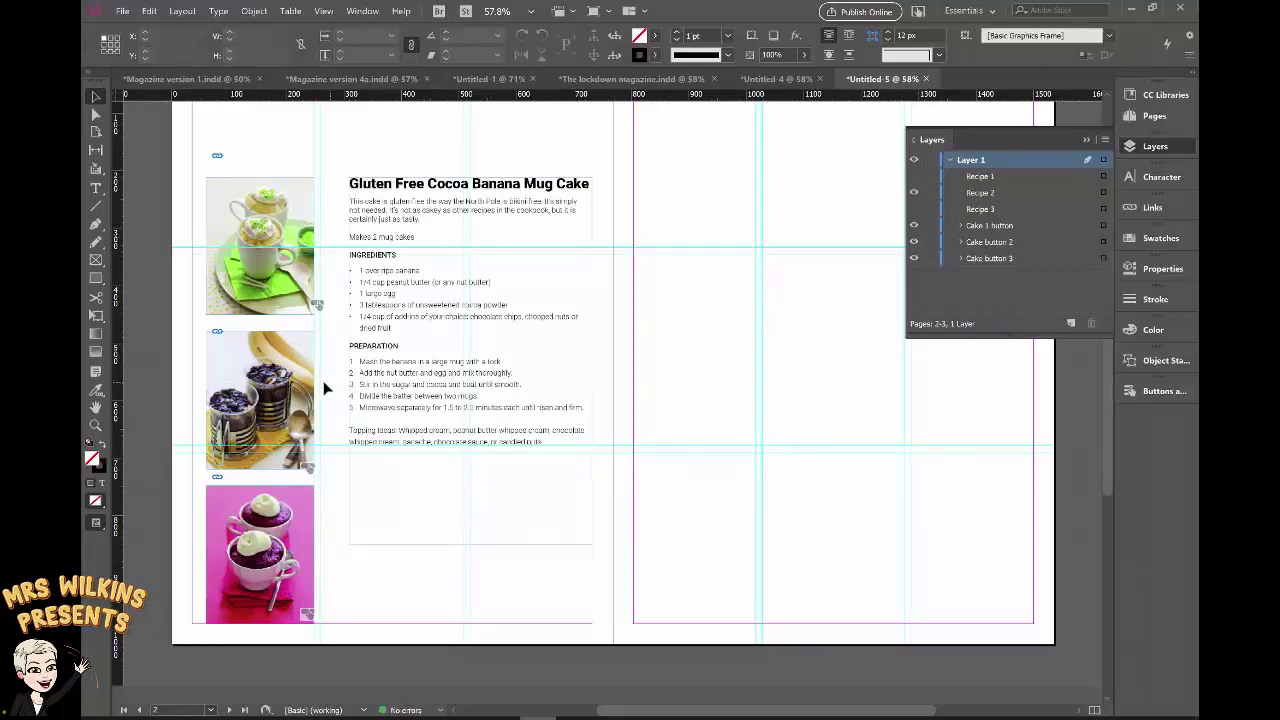
{"action": "left_click", "coordinate": [914, 194]}
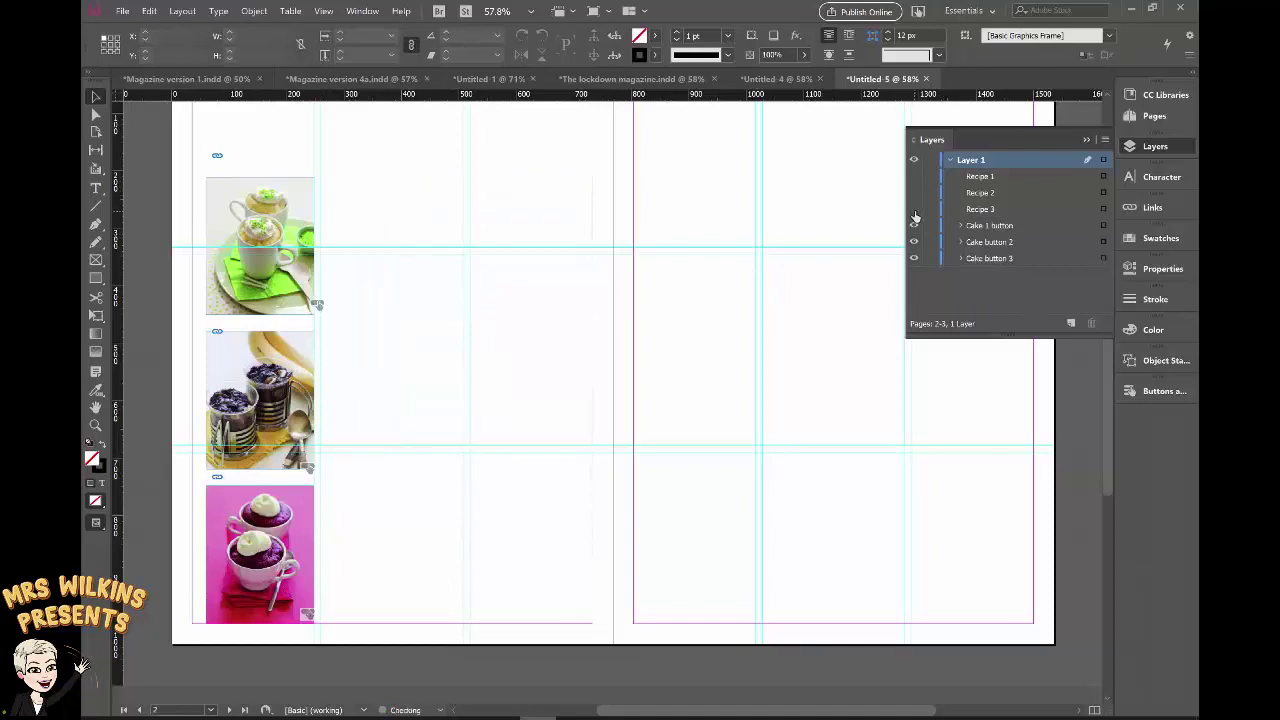
{"action": "left_click", "coordinate": [914, 209]}
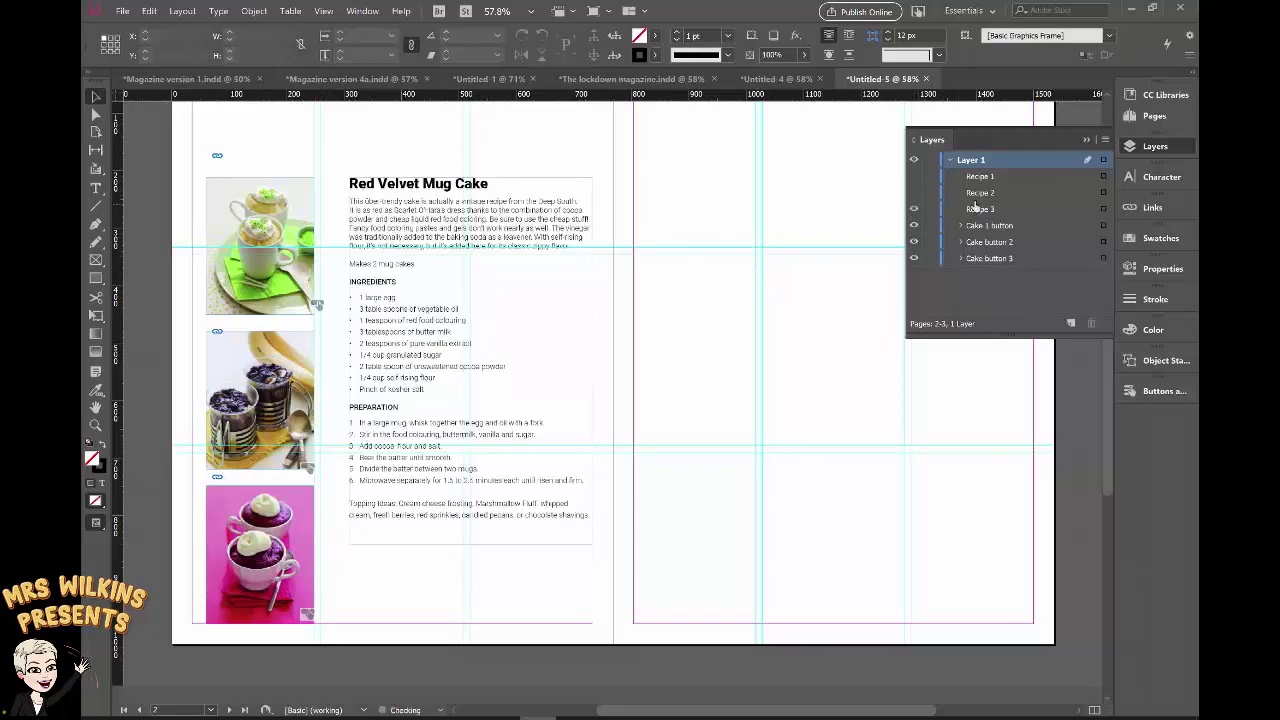
{"action": "left_click", "coordinate": [914, 193]}
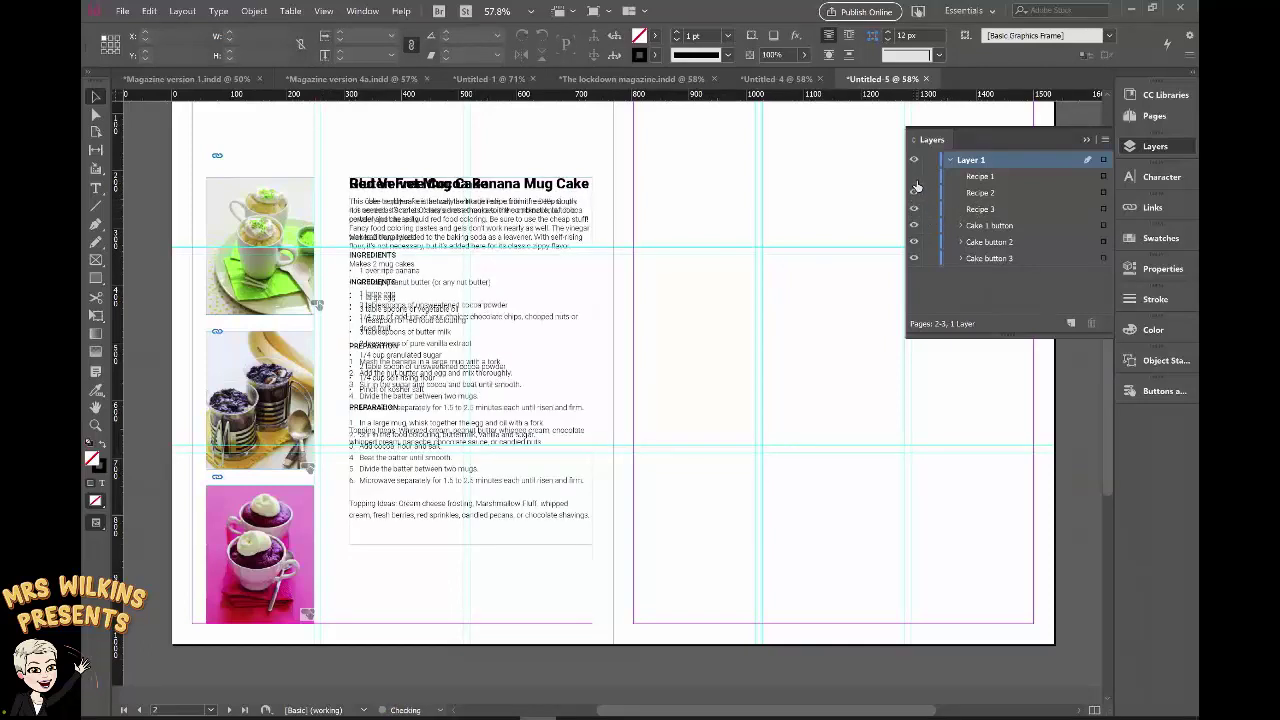
{"action": "left_click", "coordinate": [914, 177]}
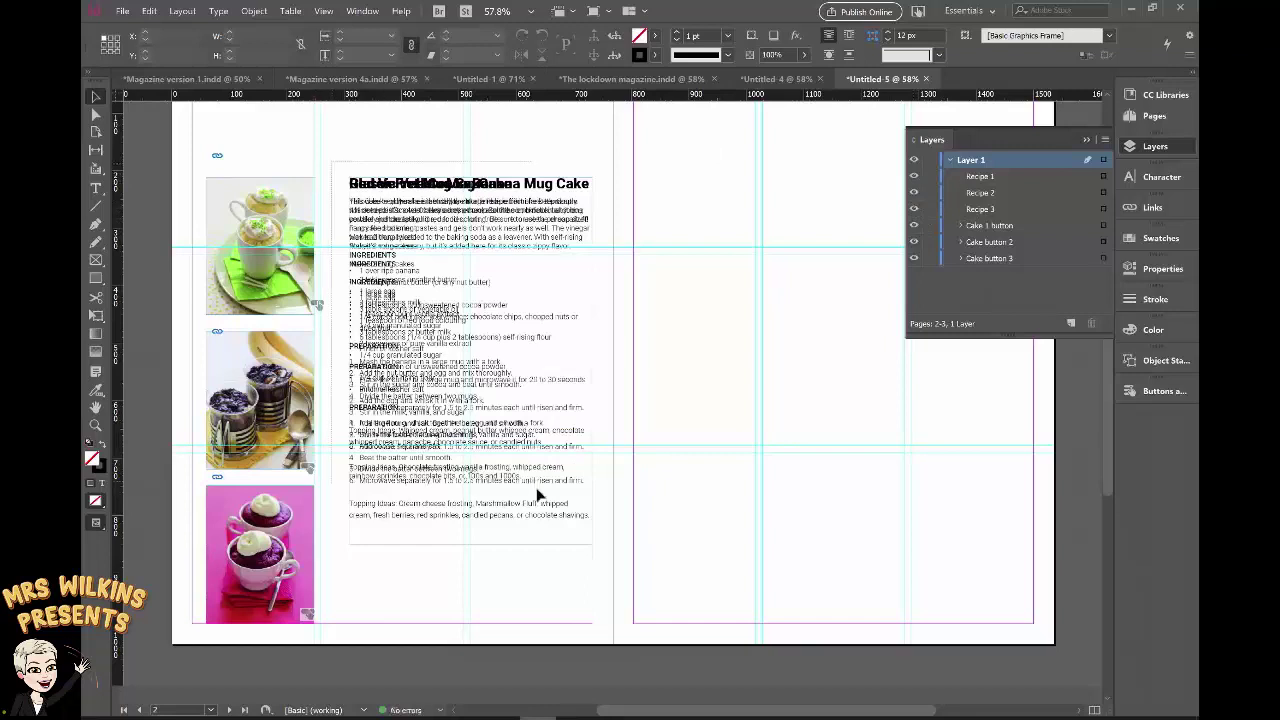
{"action": "left_click", "coordinate": [605, 569]}
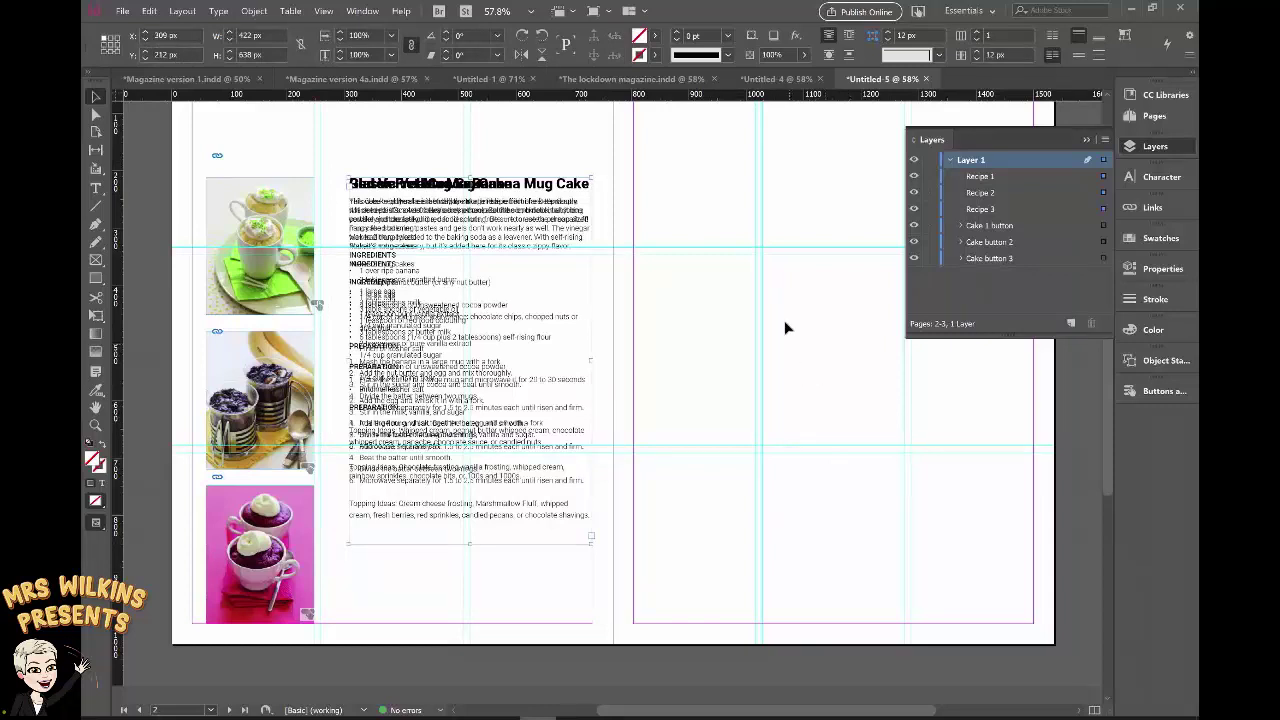
Step: Convert the selected recipe frames into a multi-state object via Window > Interactive > Object States
{"action": "left_click", "coordinate": [362, 11]}
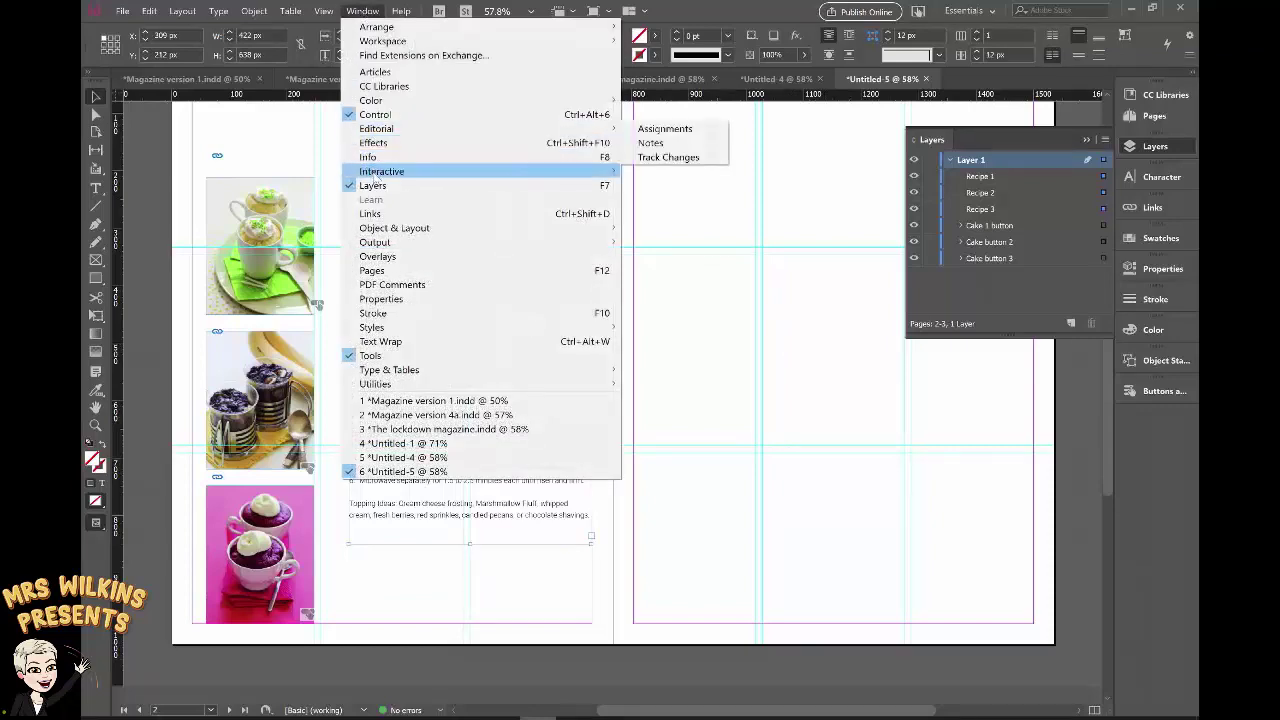
{"action": "mouse_move", "coordinate": [378, 178]}
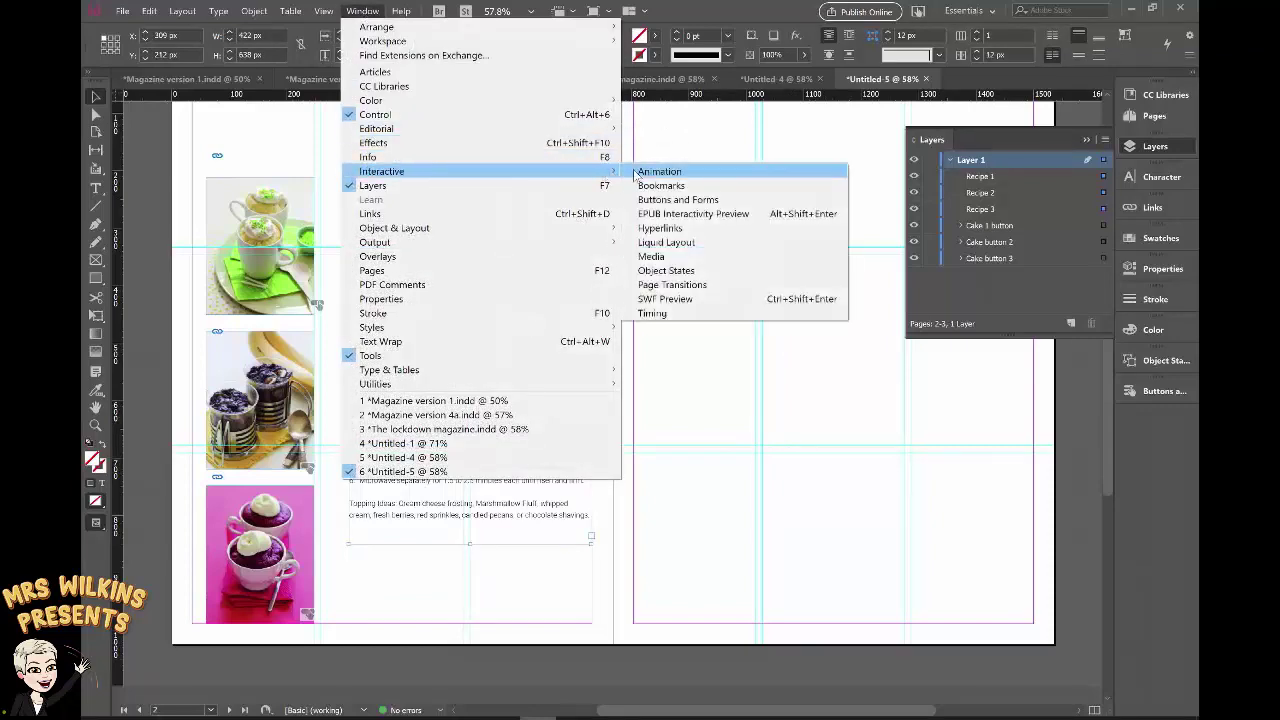
{"action": "left_click", "coordinate": [665, 271]}
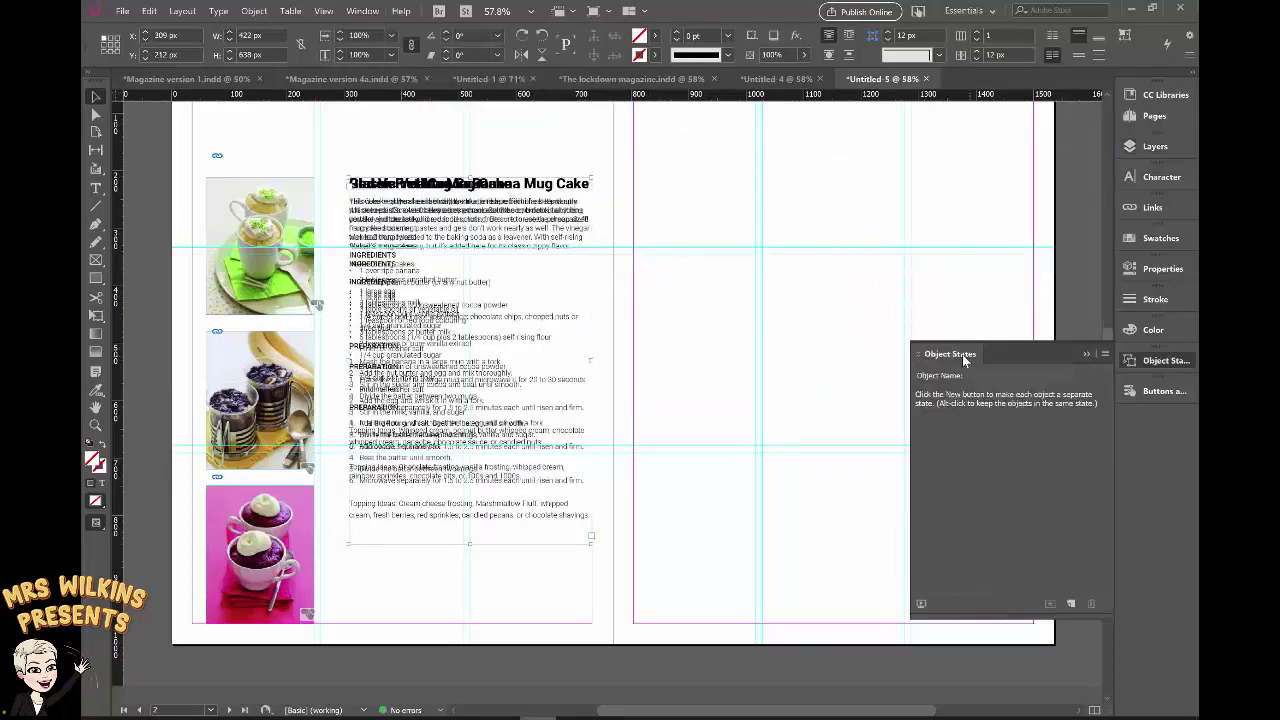
{"action": "left_click_drag", "start_coordinate": [928, 345], "coordinate": [720, 173]}
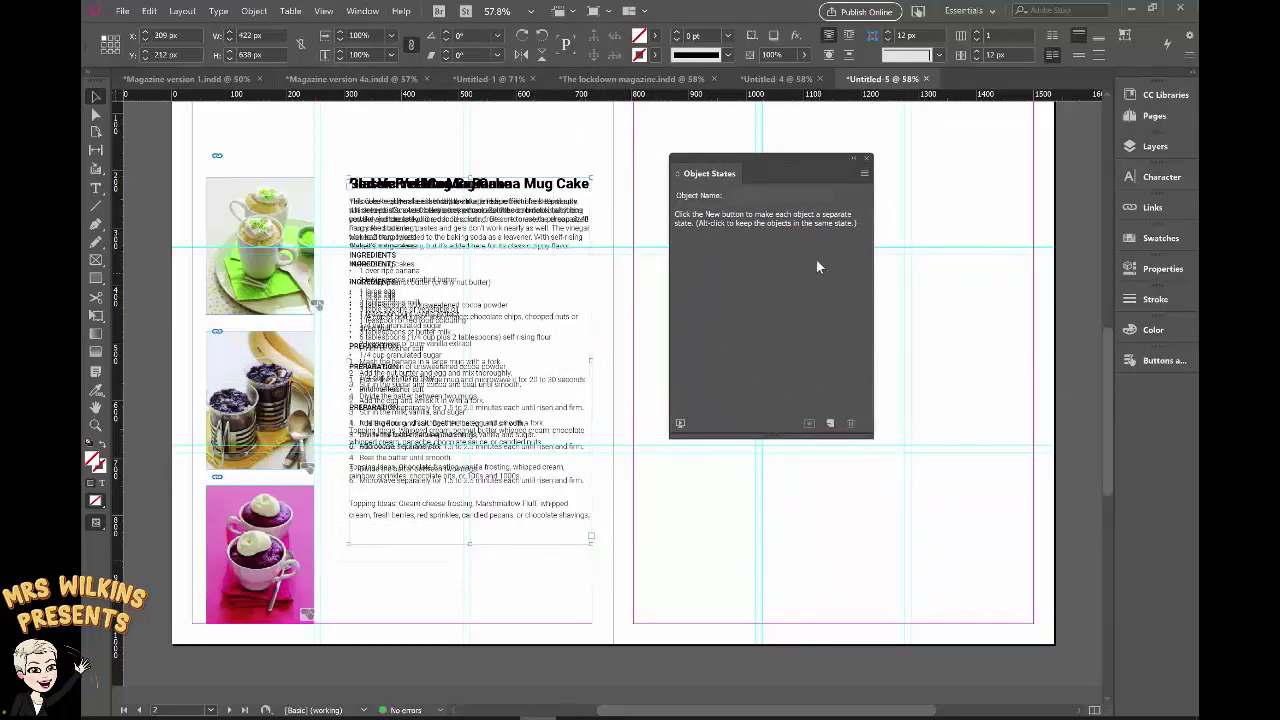
{"action": "left_click", "coordinate": [830, 425]}
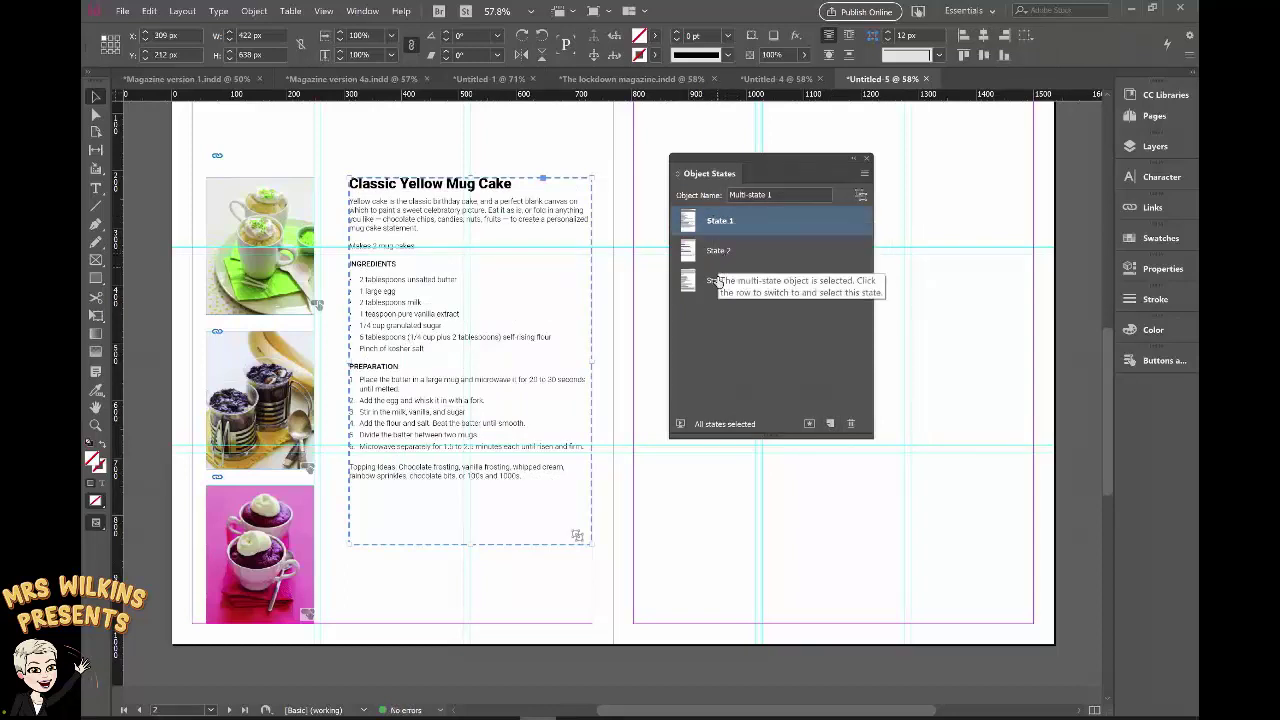
Step: Edit the multi-state name and preview States 1–3: Classic Yellow, Gluten Free, Red Velvet
{"action": "key", "text": "F7"}
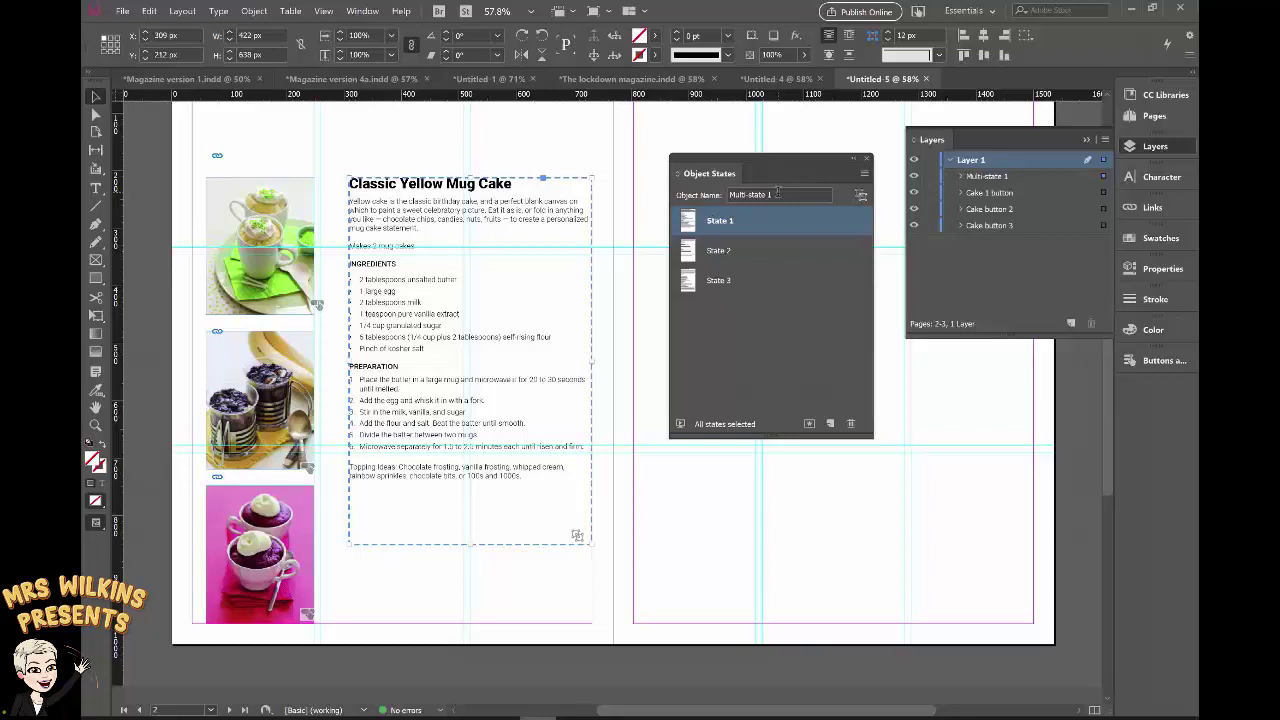
{"action": "left_click", "coordinate": [778, 194]}
{"action": "left_click_drag", "start_coordinate": [778, 194], "coordinate": [732, 195]}
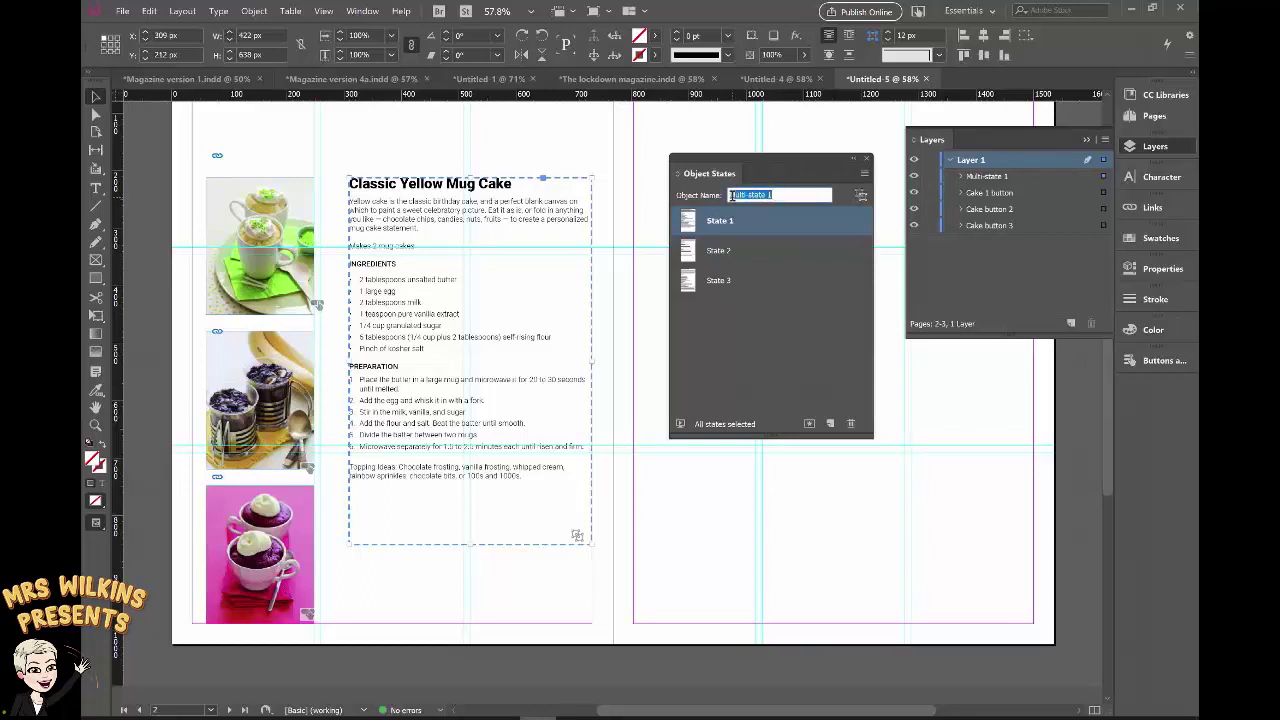
{"action": "type", "text": "Red"}
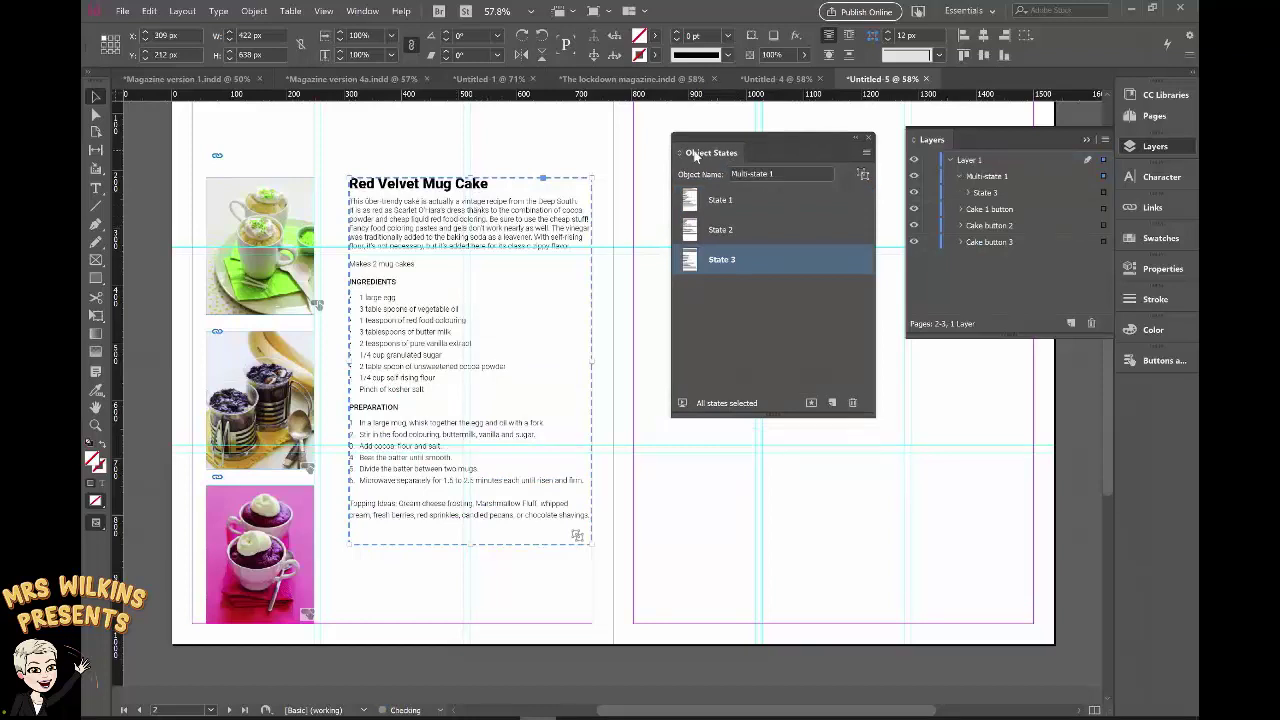
{"action": "left_click", "coordinate": [722, 205]}
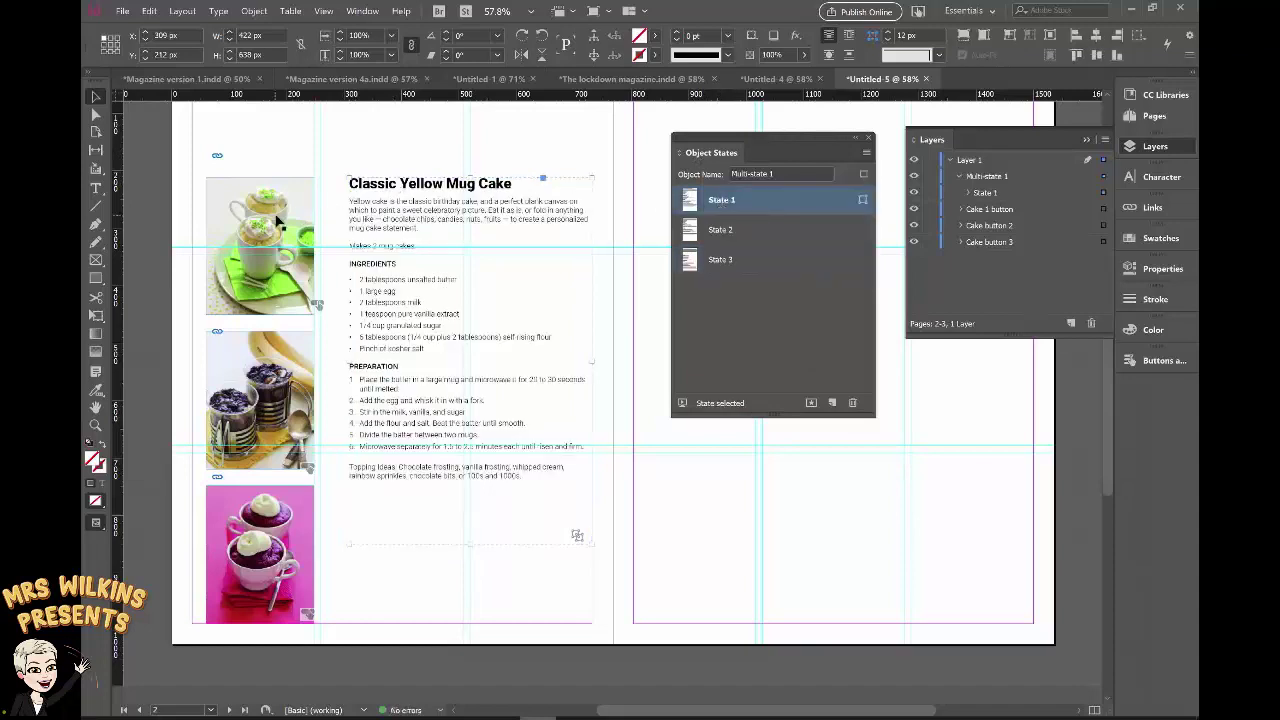
{"action": "left_click", "coordinate": [720, 229]}
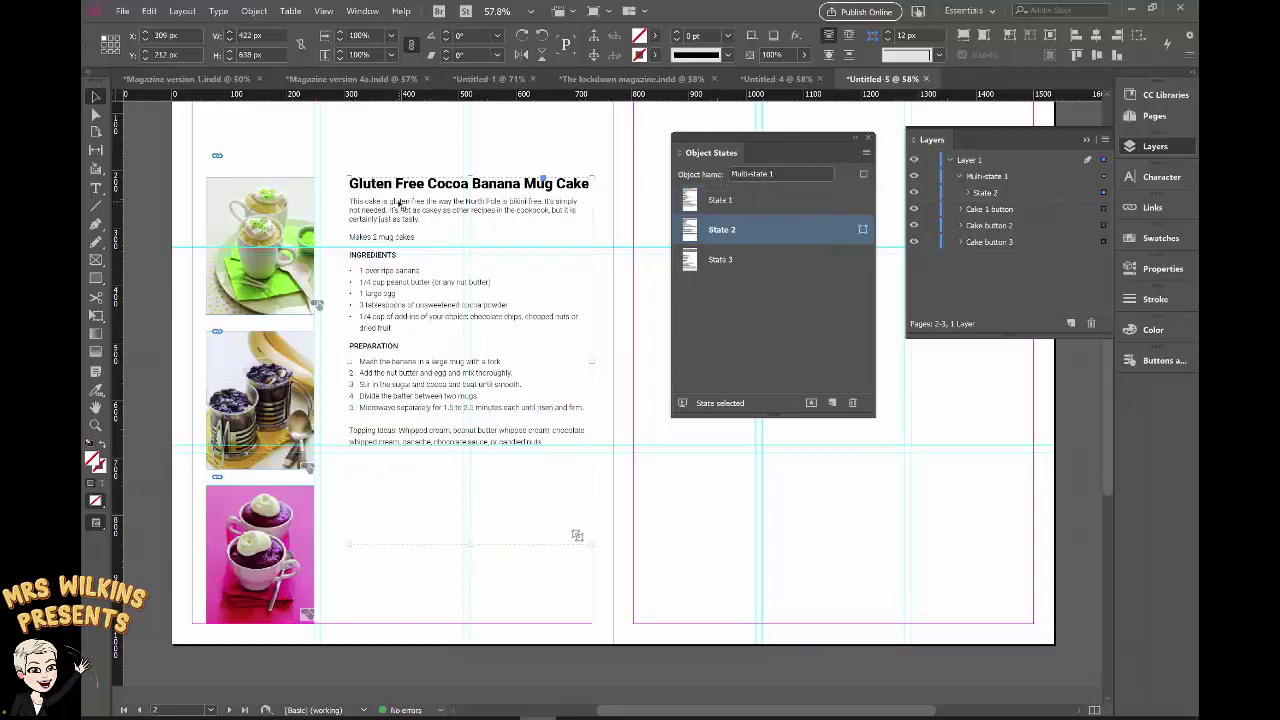
{"action": "left_click", "coordinate": [719, 264]}
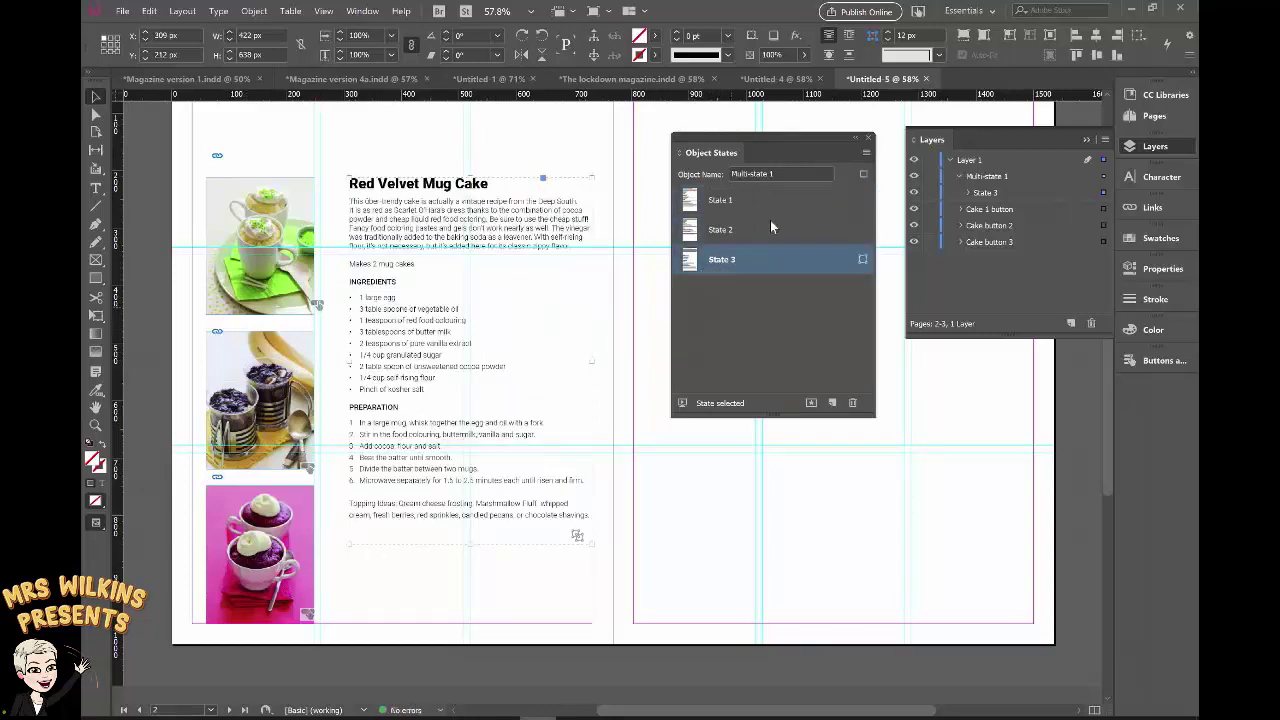
{"action": "left_click_drag", "start_coordinate": [717, 157], "coordinate": [1134, 393]}
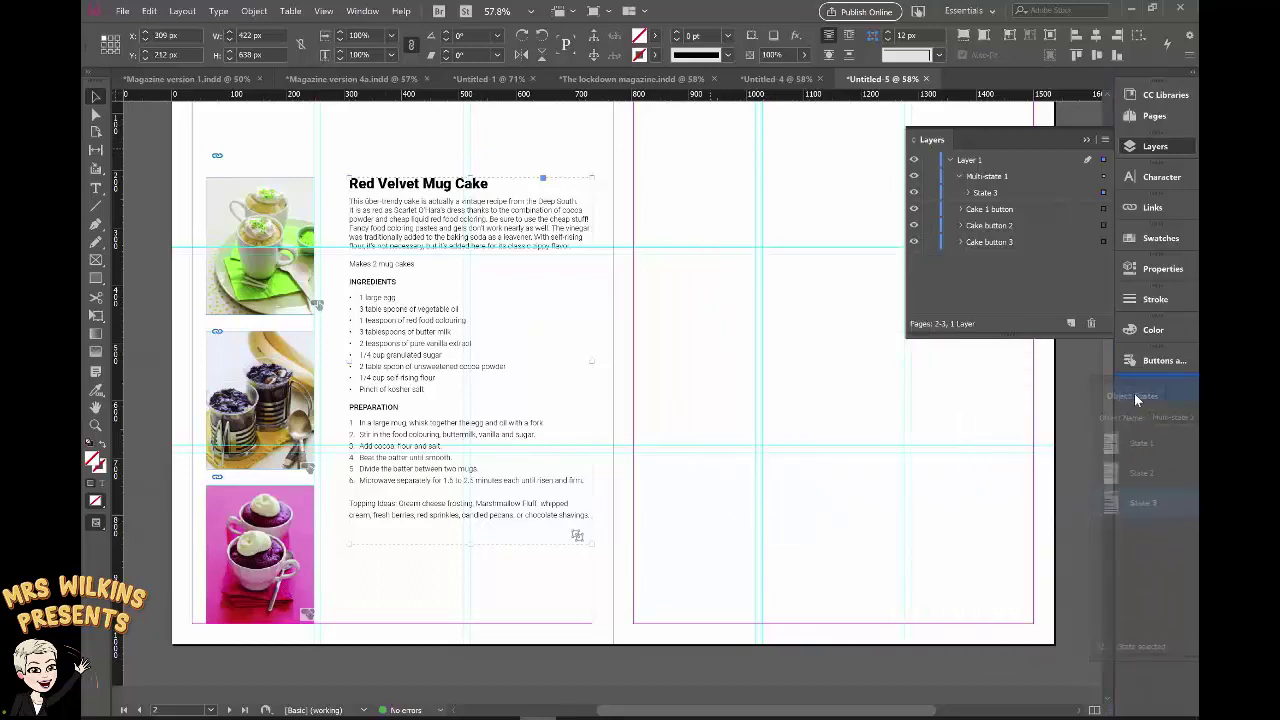
Step: Draw a 550 × 767 px empty rectangle frame across the right-hand page
{"action": "left_click", "coordinate": [1087, 143]}
{"action": "scroll", "coordinate": [889, 314], "scroll_direction": "up", "scroll_amount": 1}
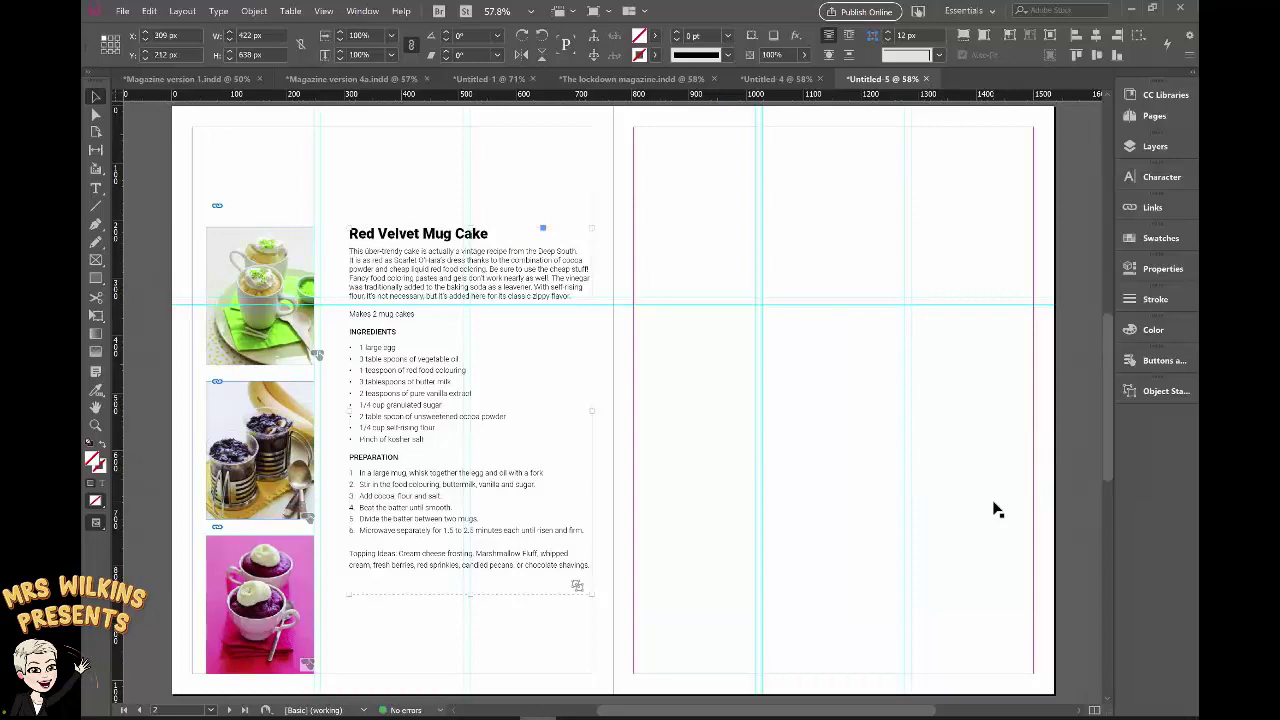
{"action": "left_click", "coordinate": [96, 260]}
{"action": "left_click_drag", "start_coordinate": [672, 179], "coordinate": [987, 618]}
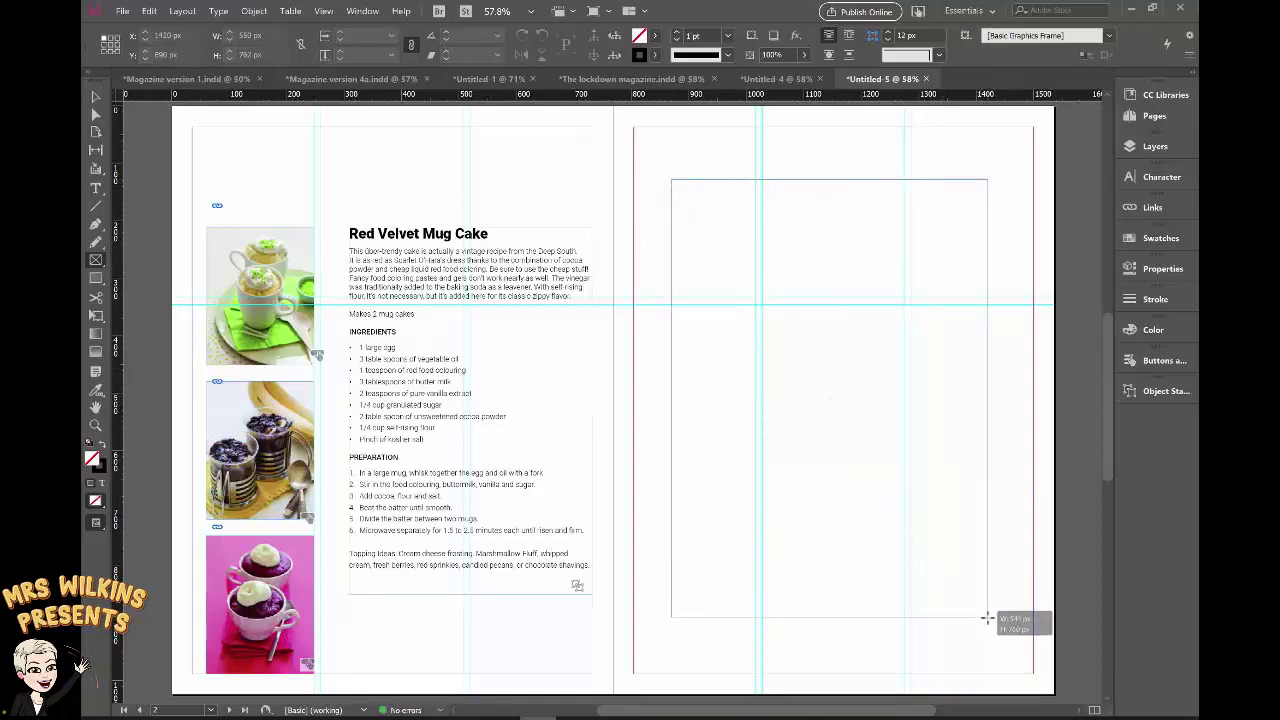
{"action": "left_click_drag", "start_coordinate": [987, 618], "coordinate": [987, 618]}
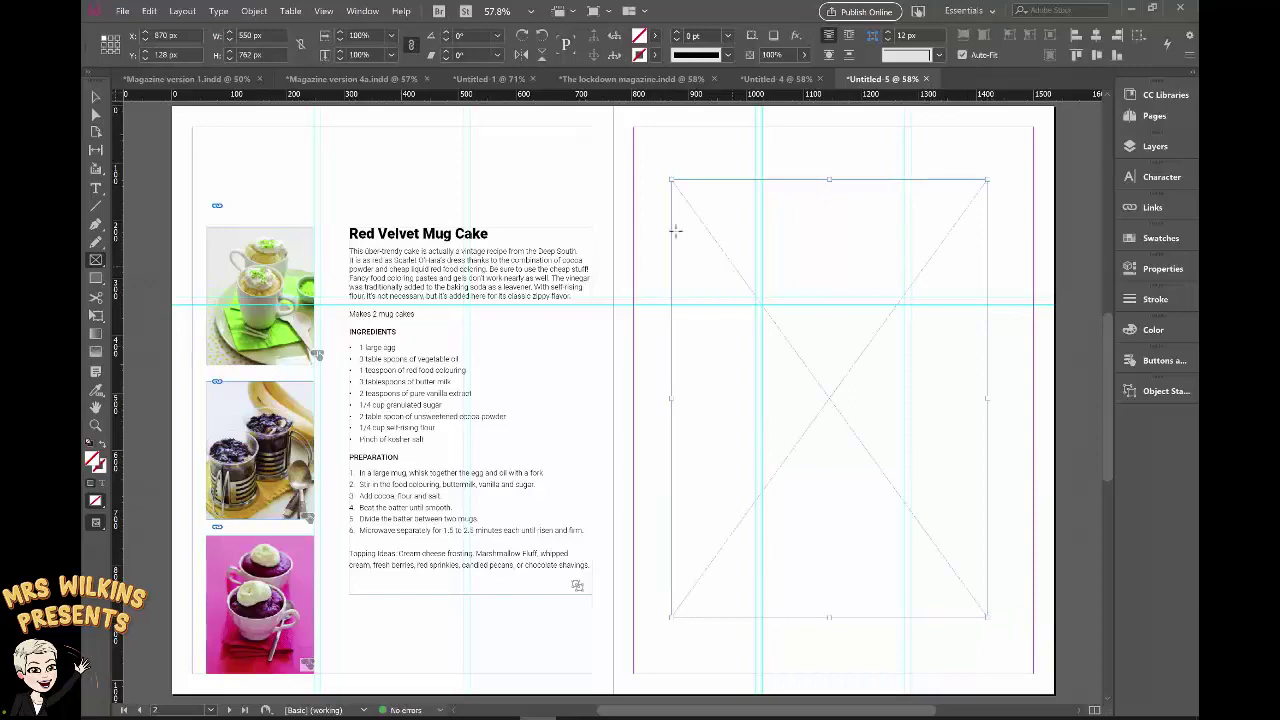
Step: Place Cake 1.jpg into the large right-page frame
{"action": "left_click", "coordinate": [122, 11]}
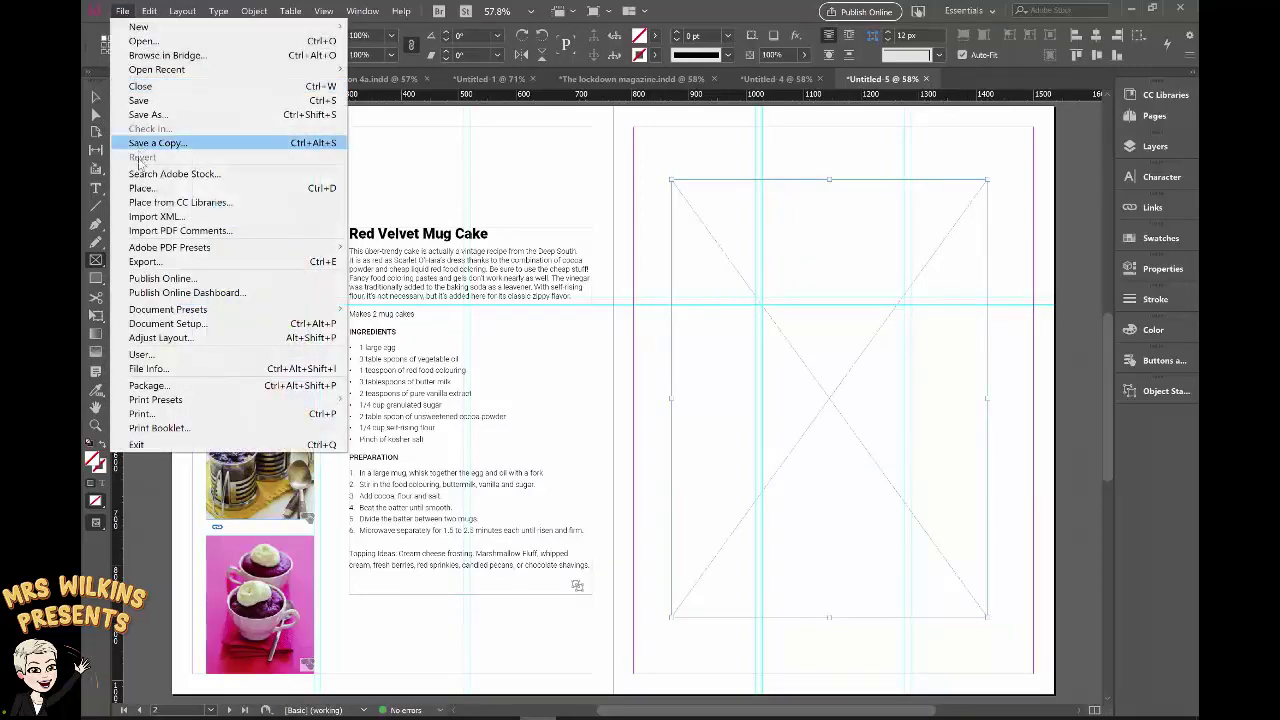
{"action": "left_click", "coordinate": [141, 188]}
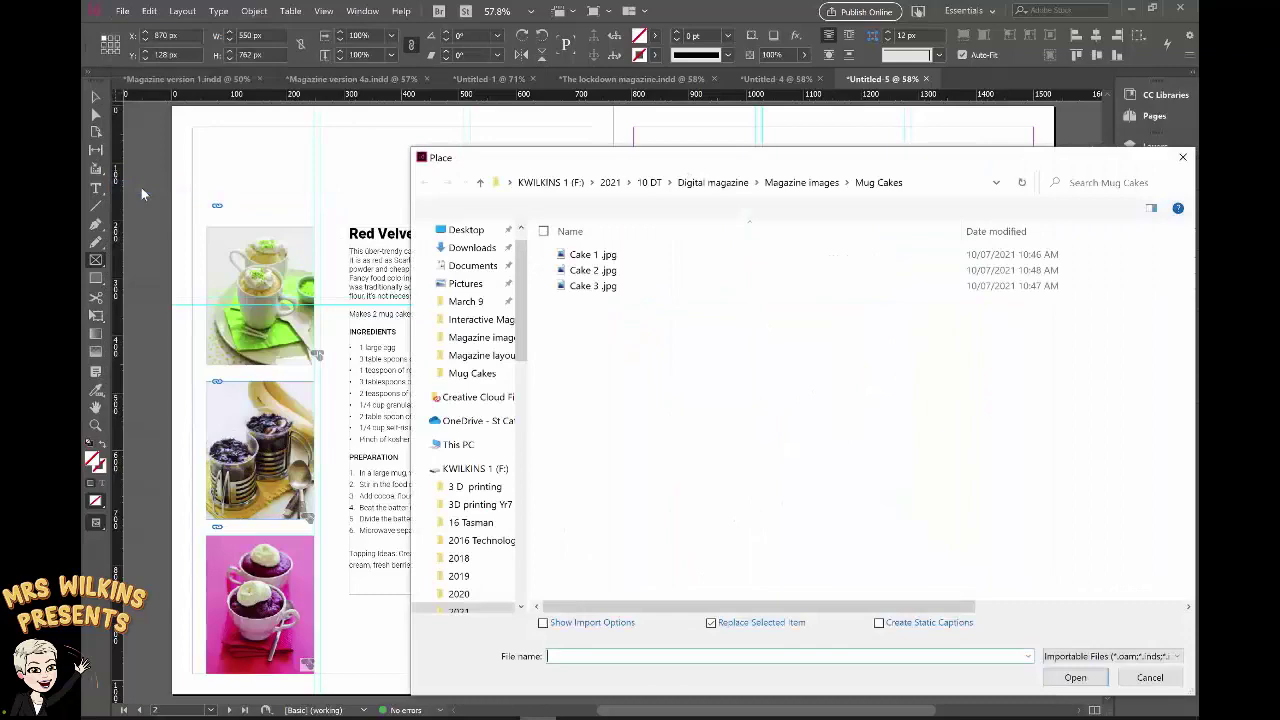
{"action": "left_click", "coordinate": [577, 258]}
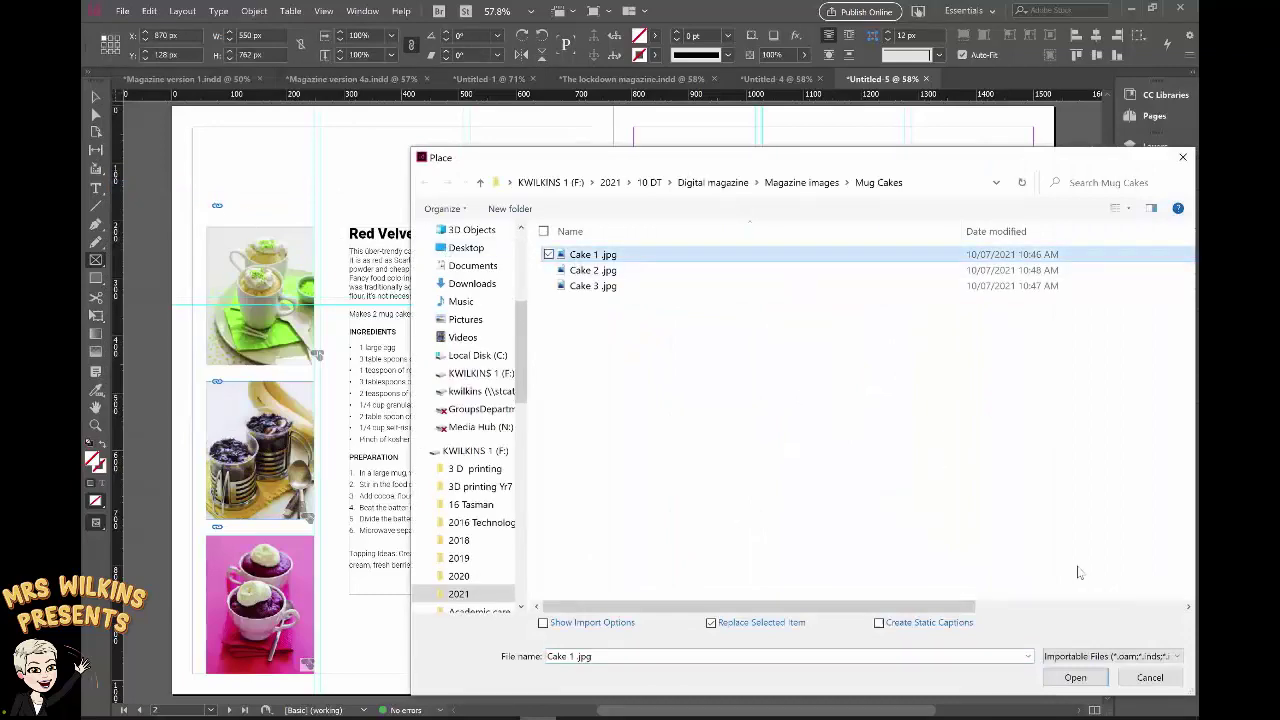
{"action": "left_click", "coordinate": [1083, 680]}
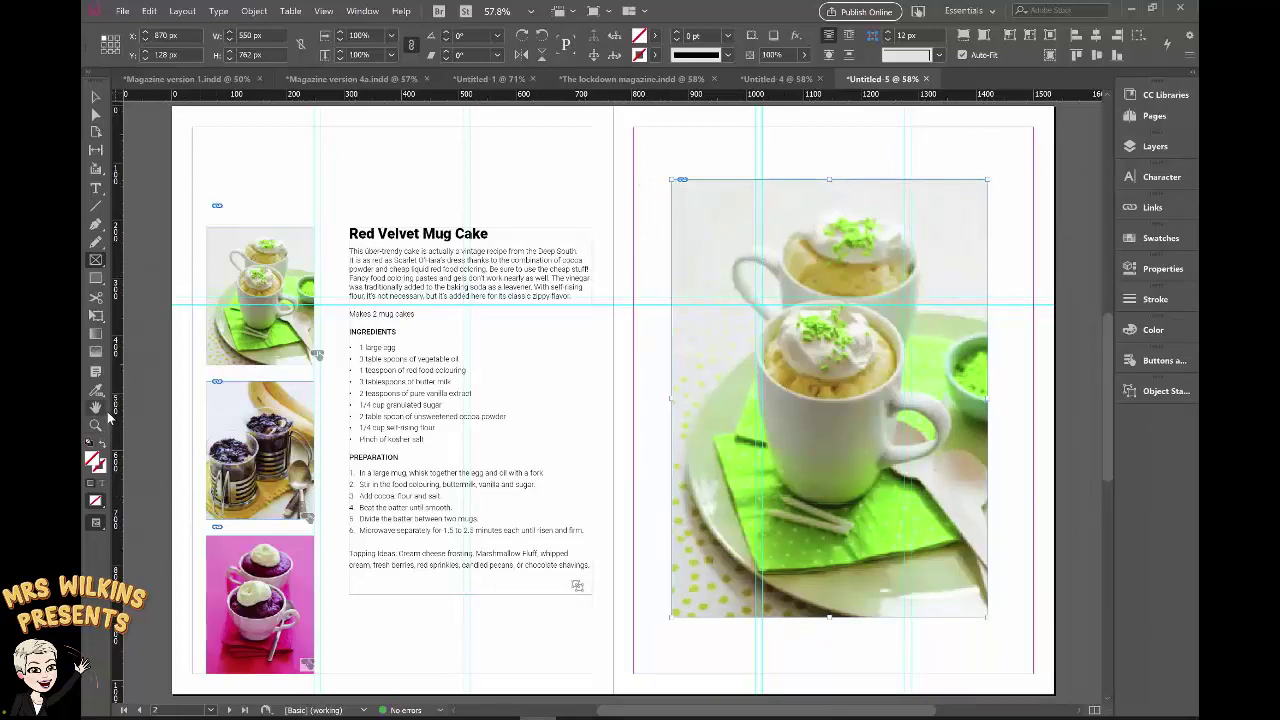
Step: Make two offset copies of the cake frame and delete the photo from the upper-left one
{"action": "left_click", "coordinate": [96, 97]}
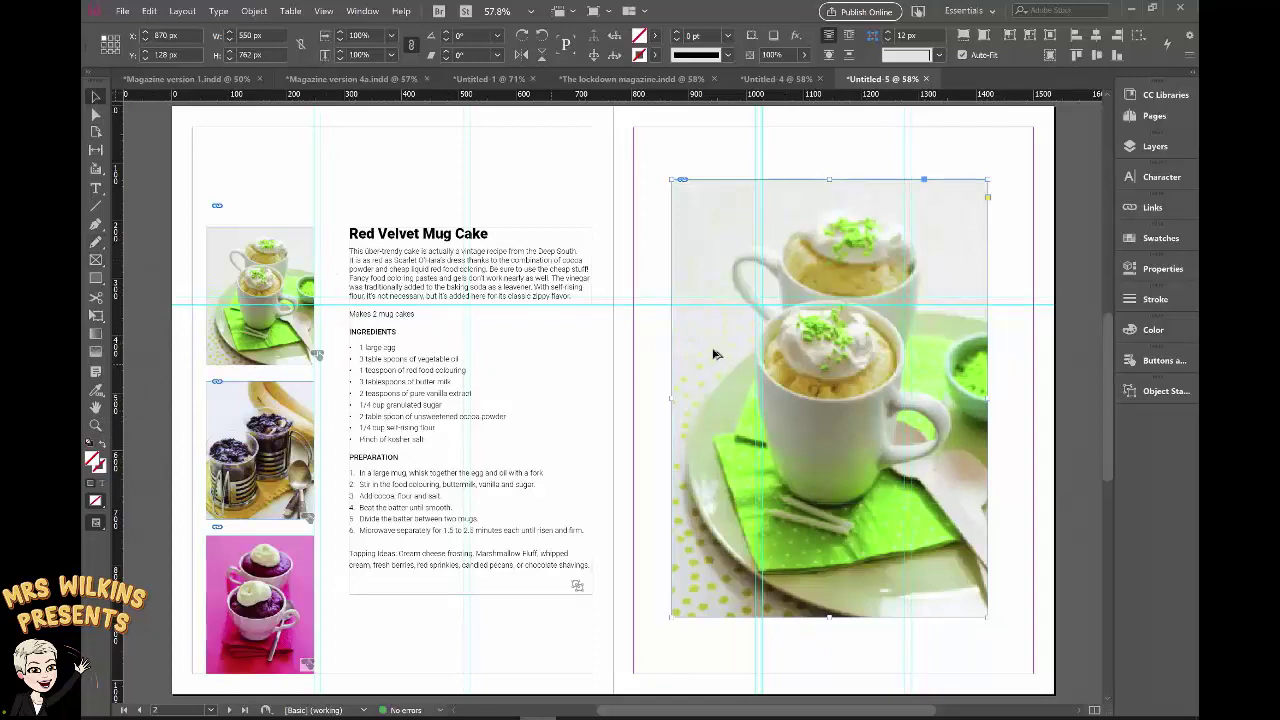
{"action": "left_click_drag", "start_coordinate": [763, 318], "coordinate": [796, 376]}
{"action": "left_click_drag", "start_coordinate": [760, 297], "coordinate": [810, 368]}
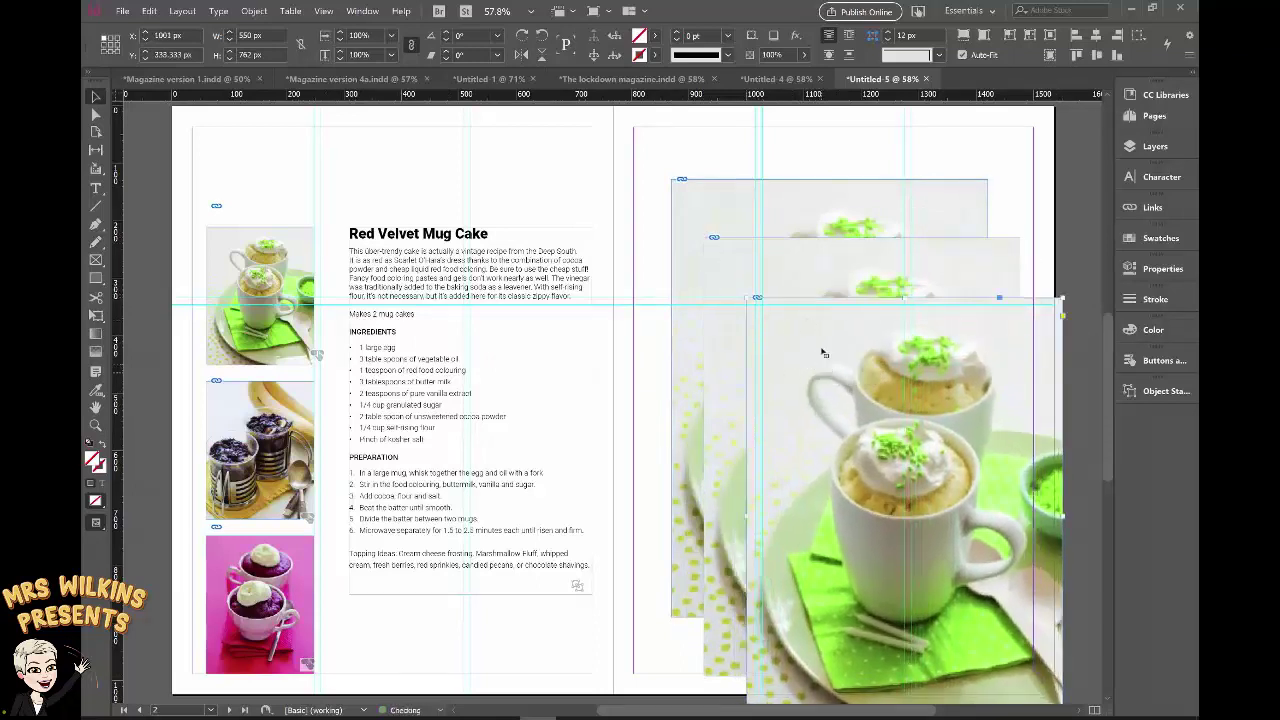
{"action": "left_click", "coordinate": [748, 204]}
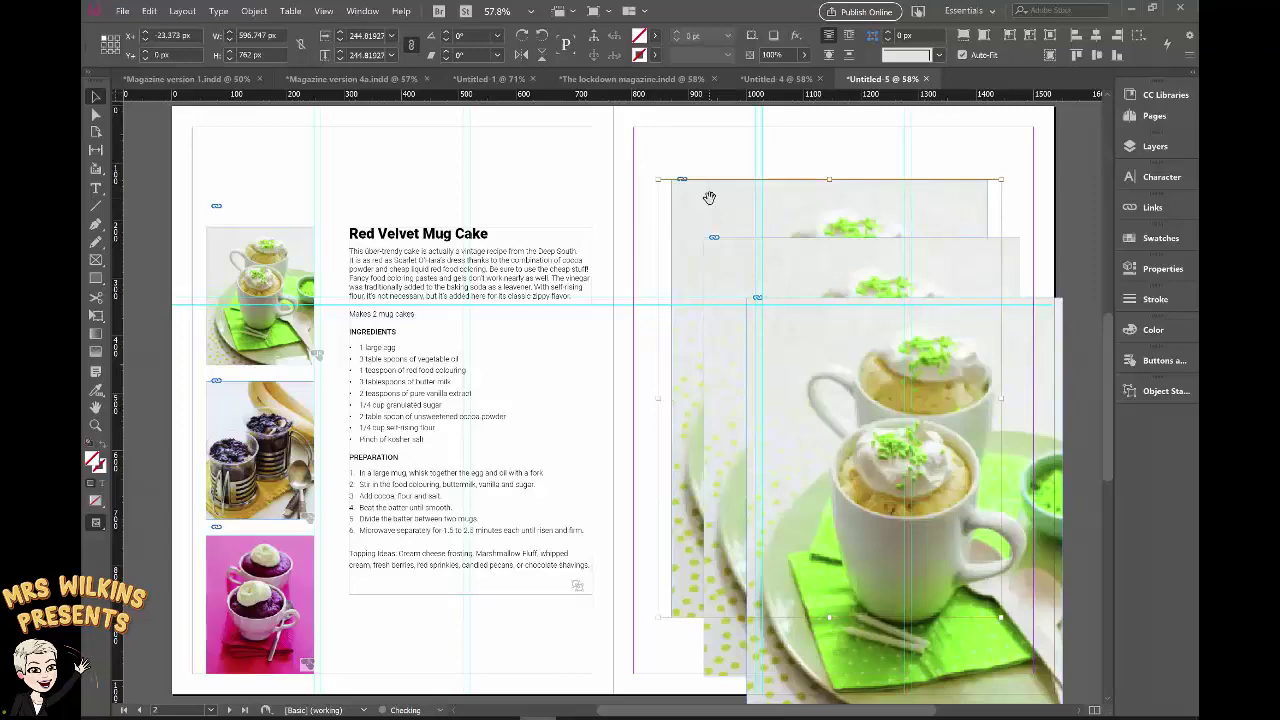
{"action": "key", "text": "Delete"}
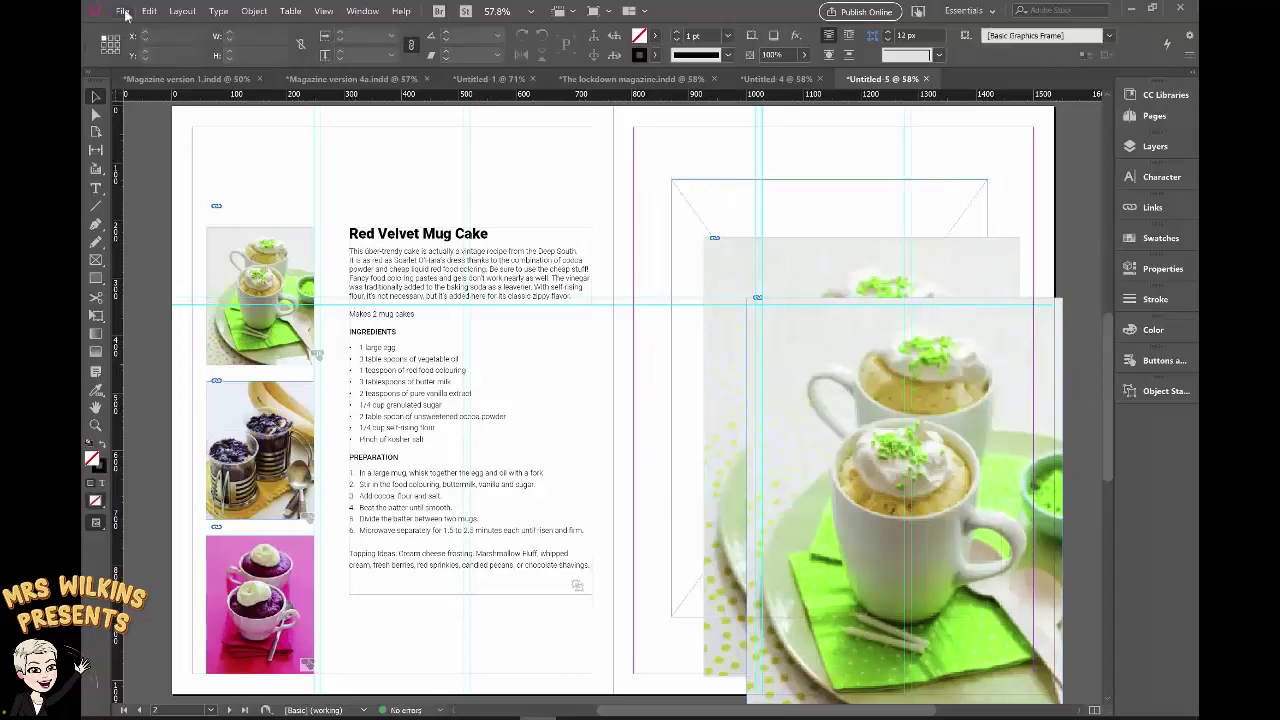
Step: Place the pink Cake 3.jpg photo into the empty upper frame
{"action": "left_click", "coordinate": [122, 12]}
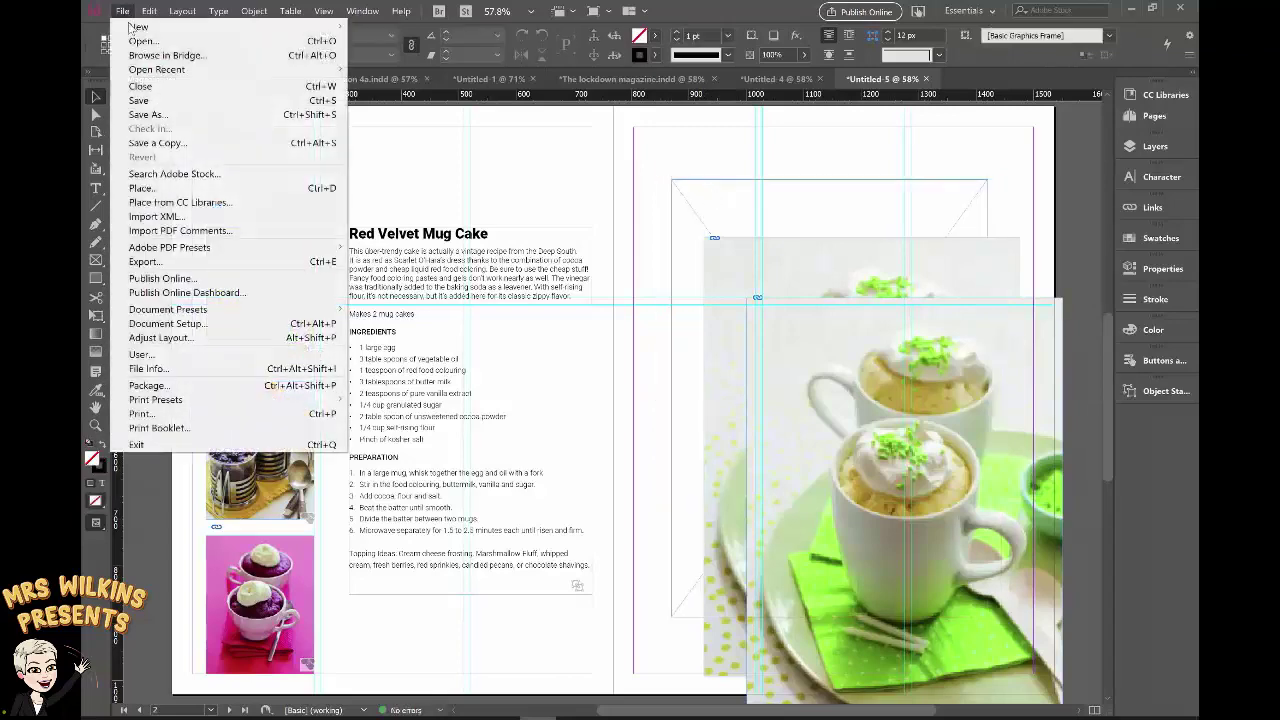
{"action": "left_click", "coordinate": [145, 188]}
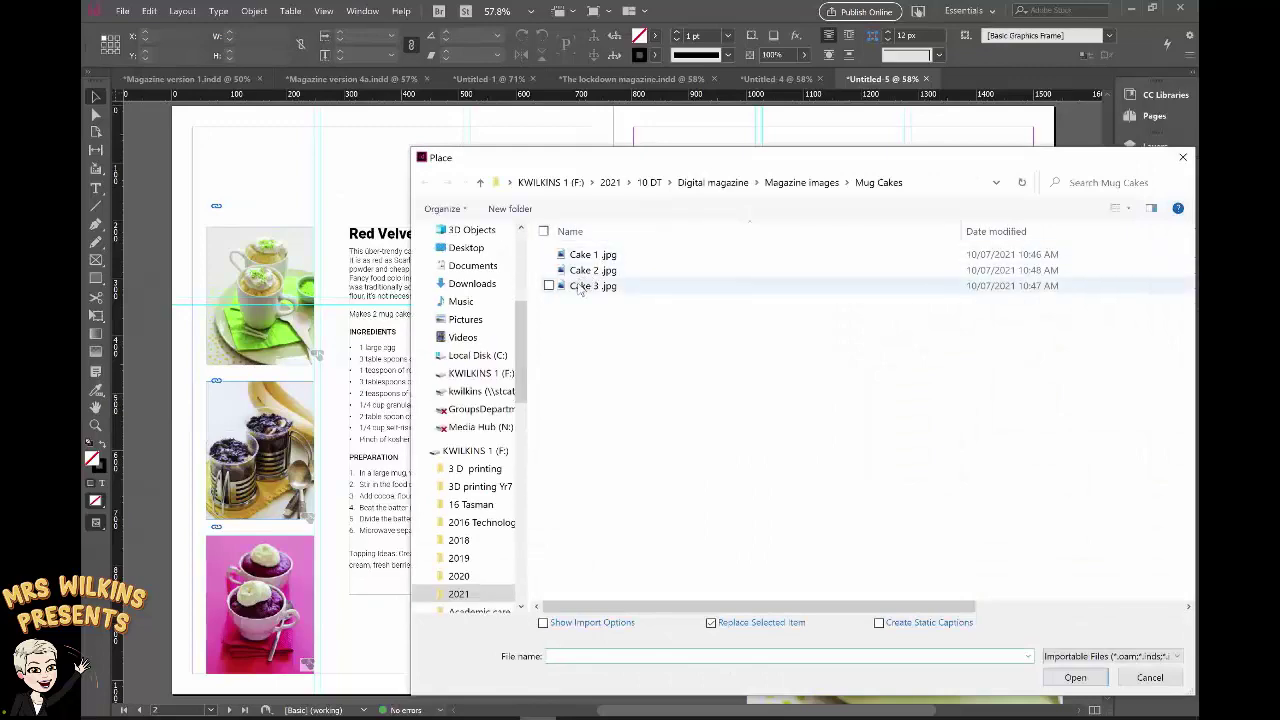
{"action": "left_click", "coordinate": [583, 286]}
{"action": "left_click", "coordinate": [1075, 677]}
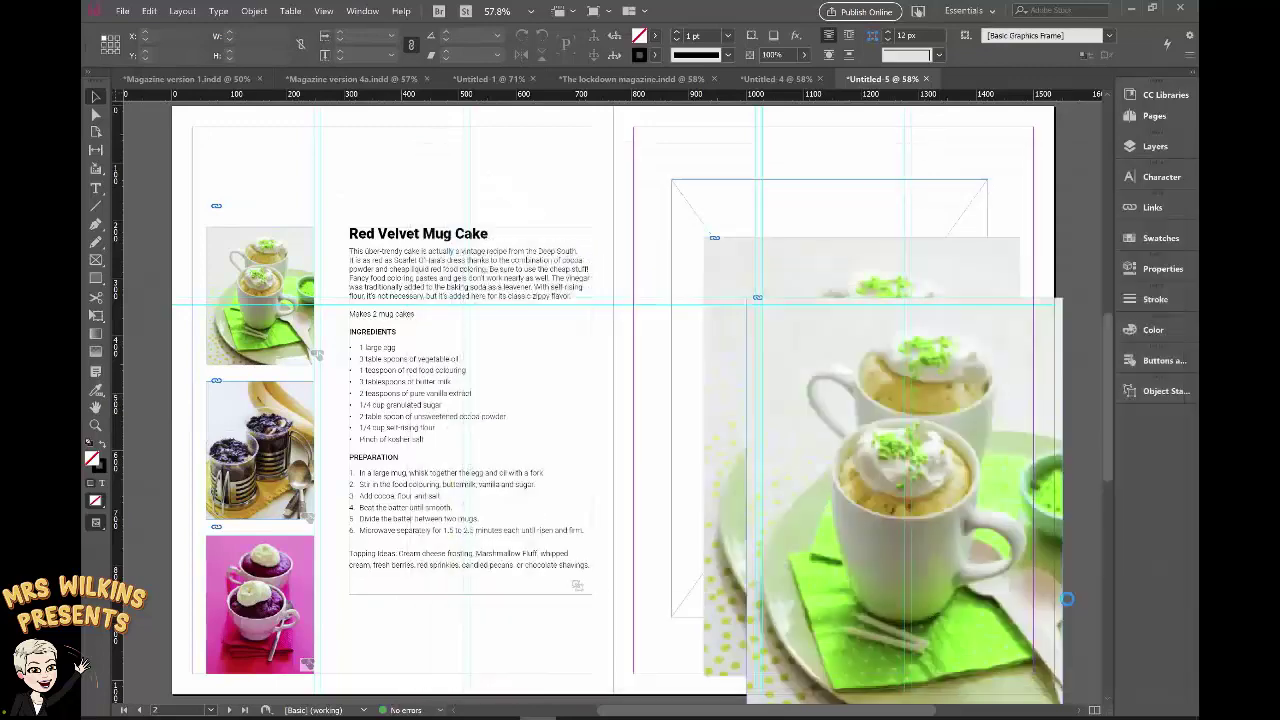
{"action": "left_click", "coordinate": [676, 183]}
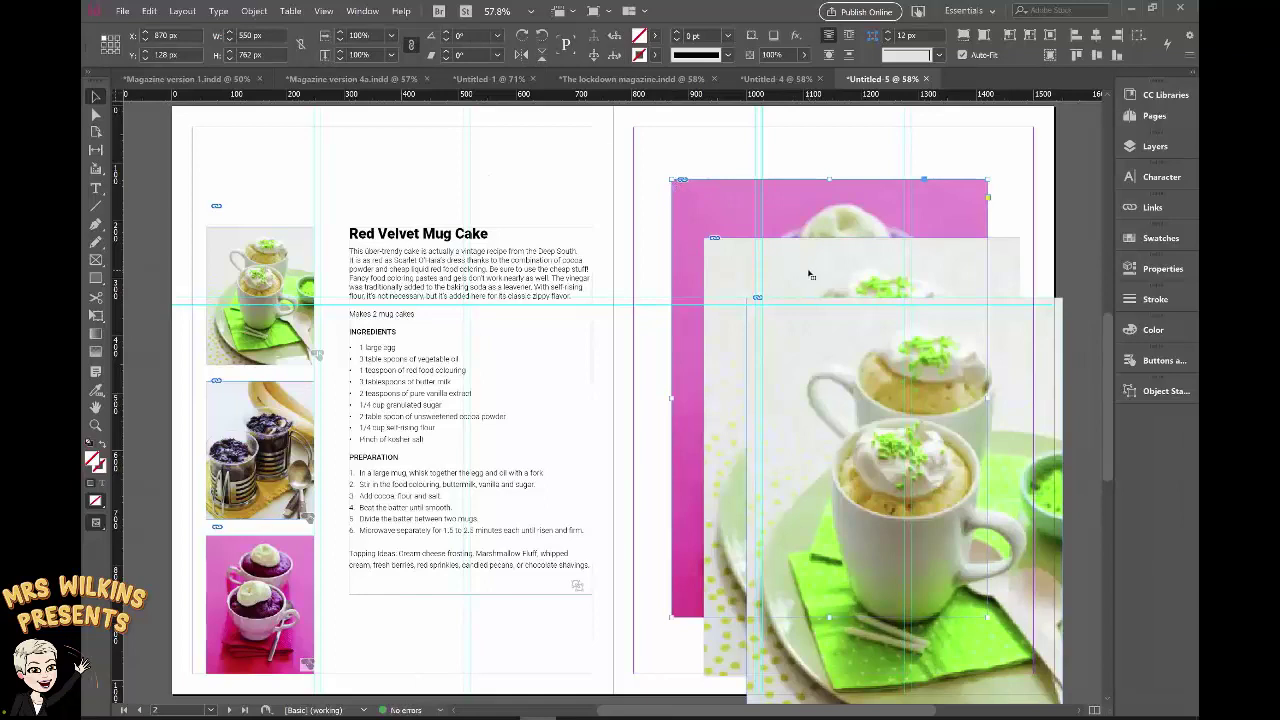
{"action": "double_click", "coordinate": [811, 275]}
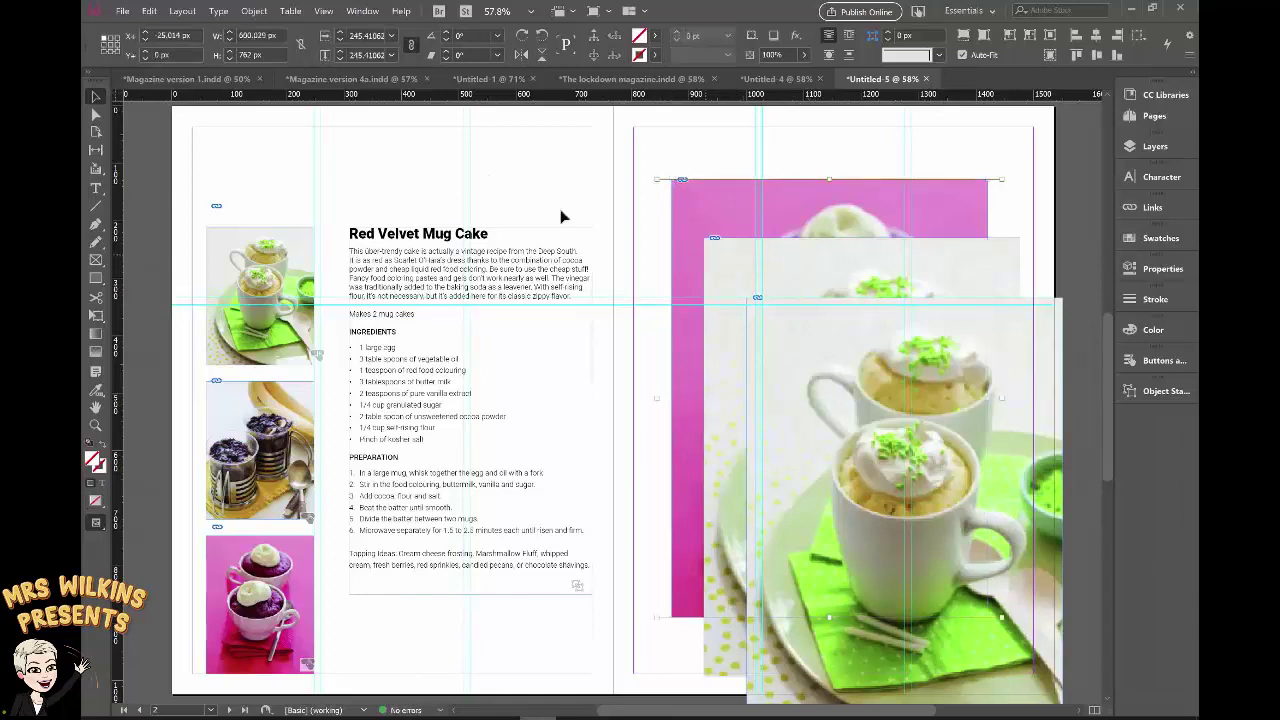
Step: Empty the middle frame and place Cake 2.jpg, the banana mug cake photo, into it
{"action": "left_click", "coordinate": [996, 261]}
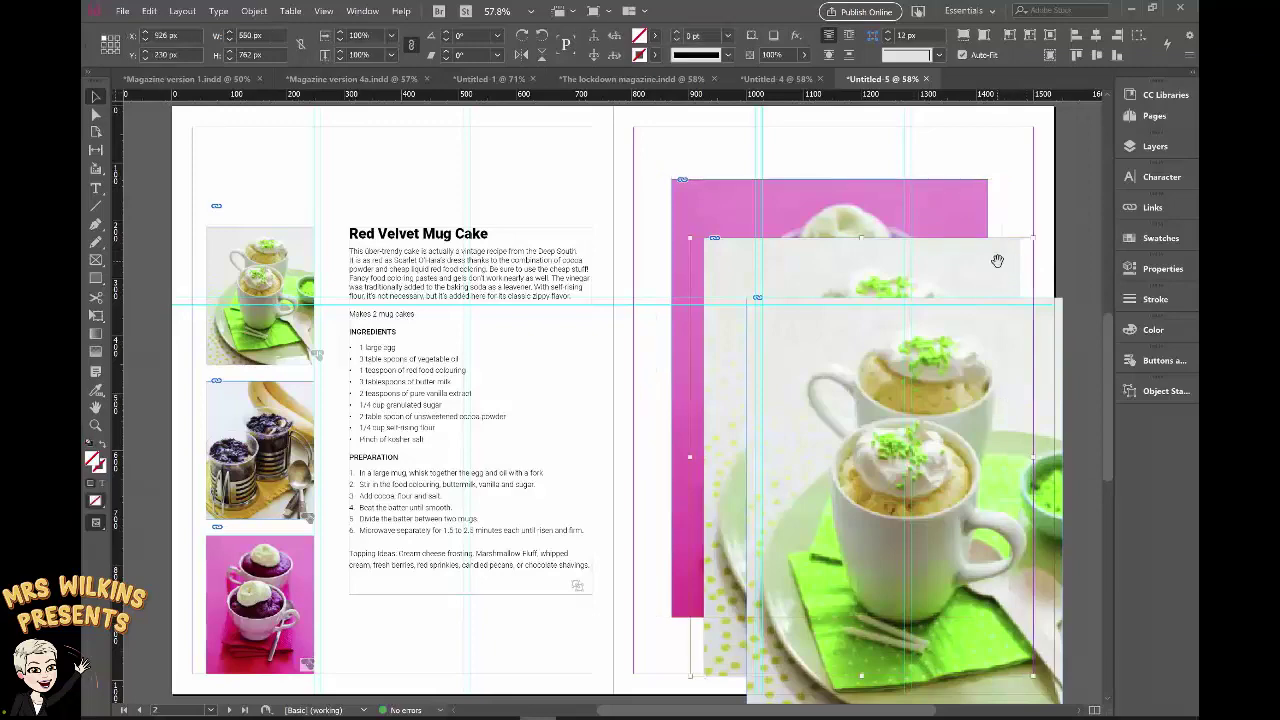
{"action": "key", "text": "Delete"}
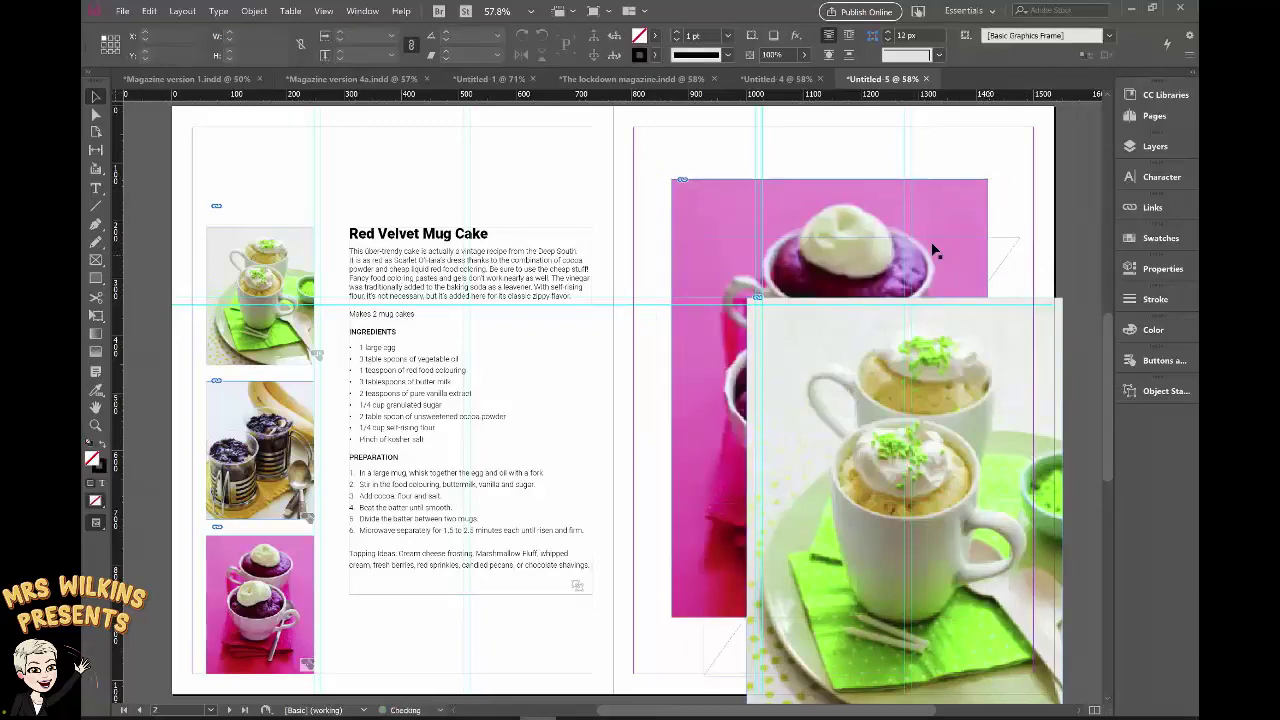
{"action": "left_click", "coordinate": [120, 13]}
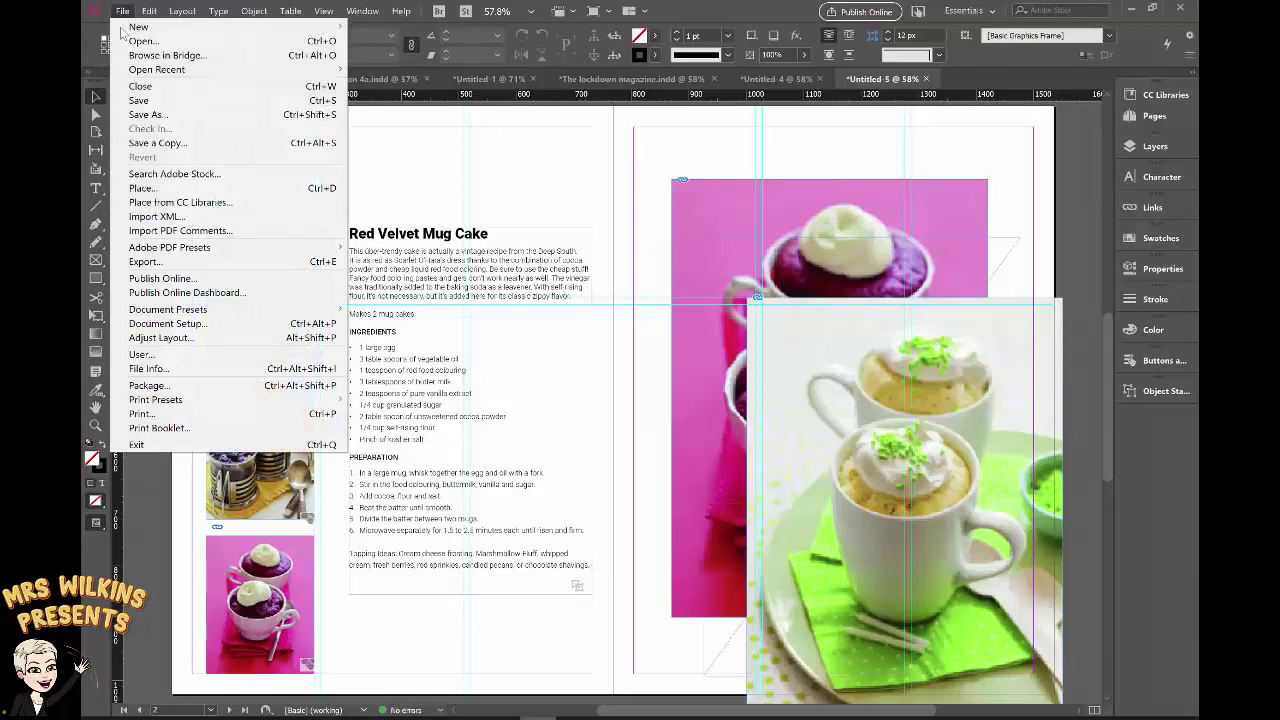
{"action": "left_click", "coordinate": [157, 185]}
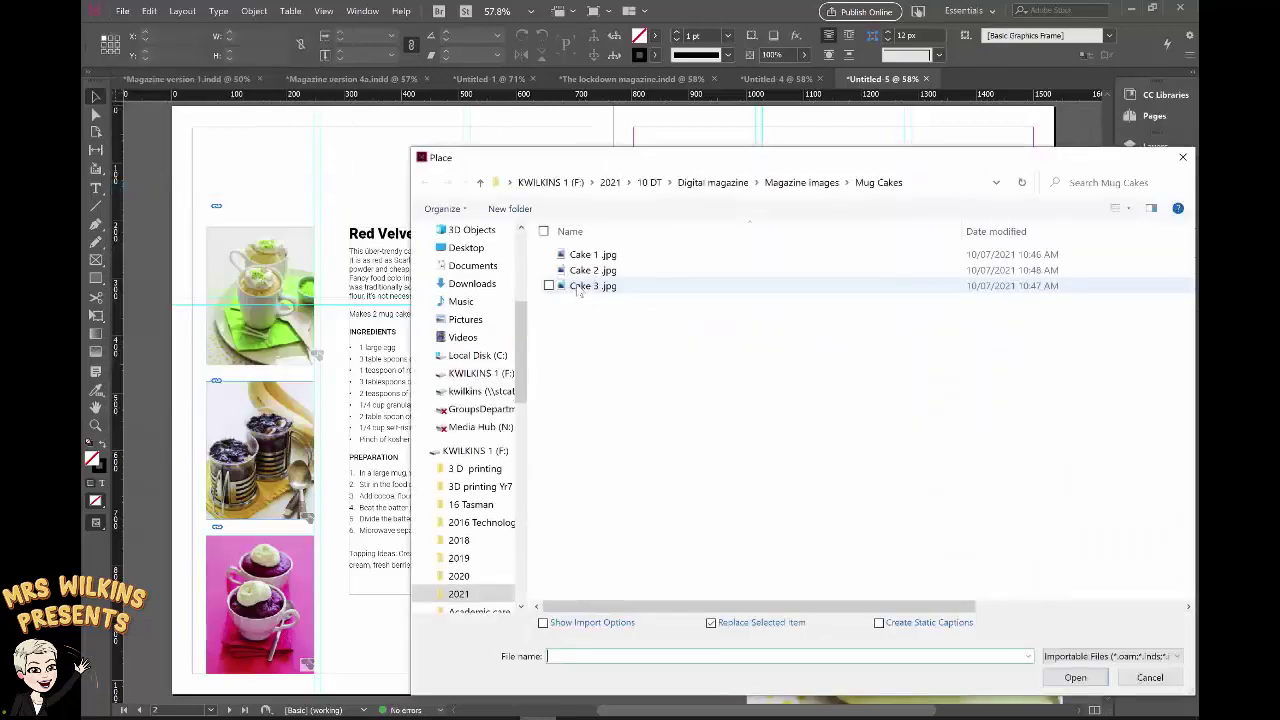
{"action": "left_click", "coordinate": [580, 271]}
{"action": "left_click", "coordinate": [1075, 677]}
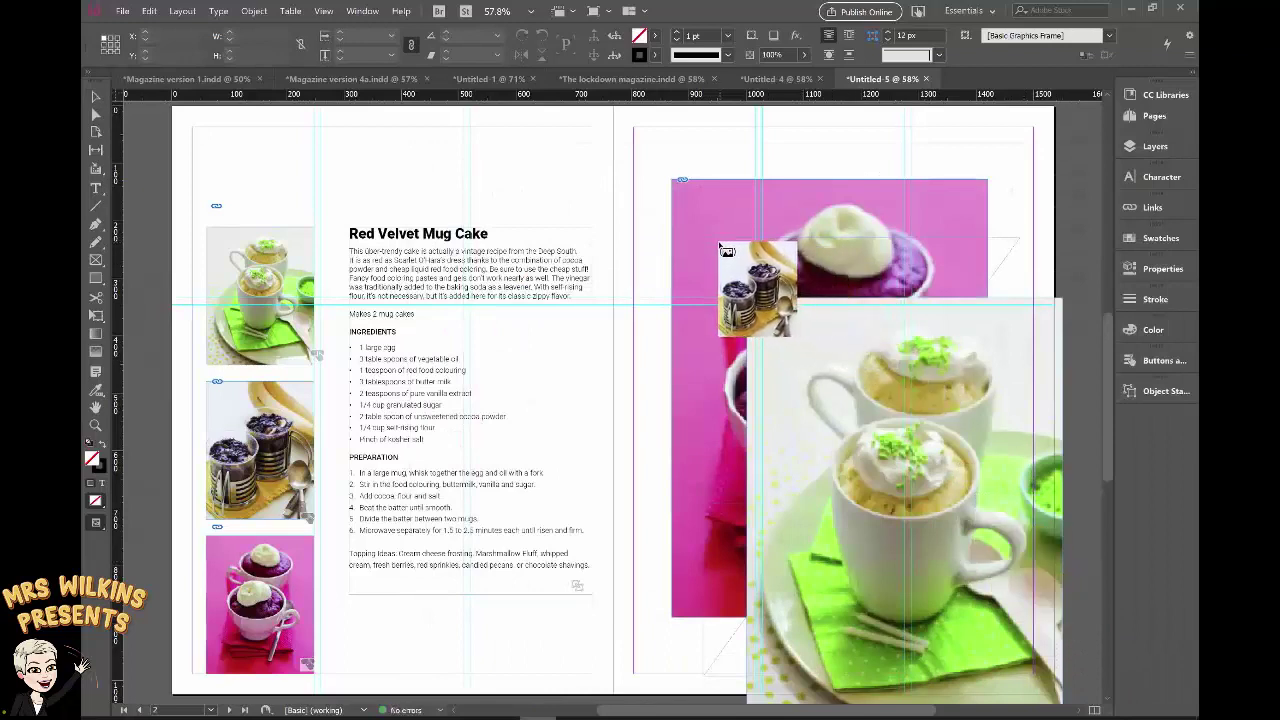
{"action": "left_click", "coordinate": [706, 240]}
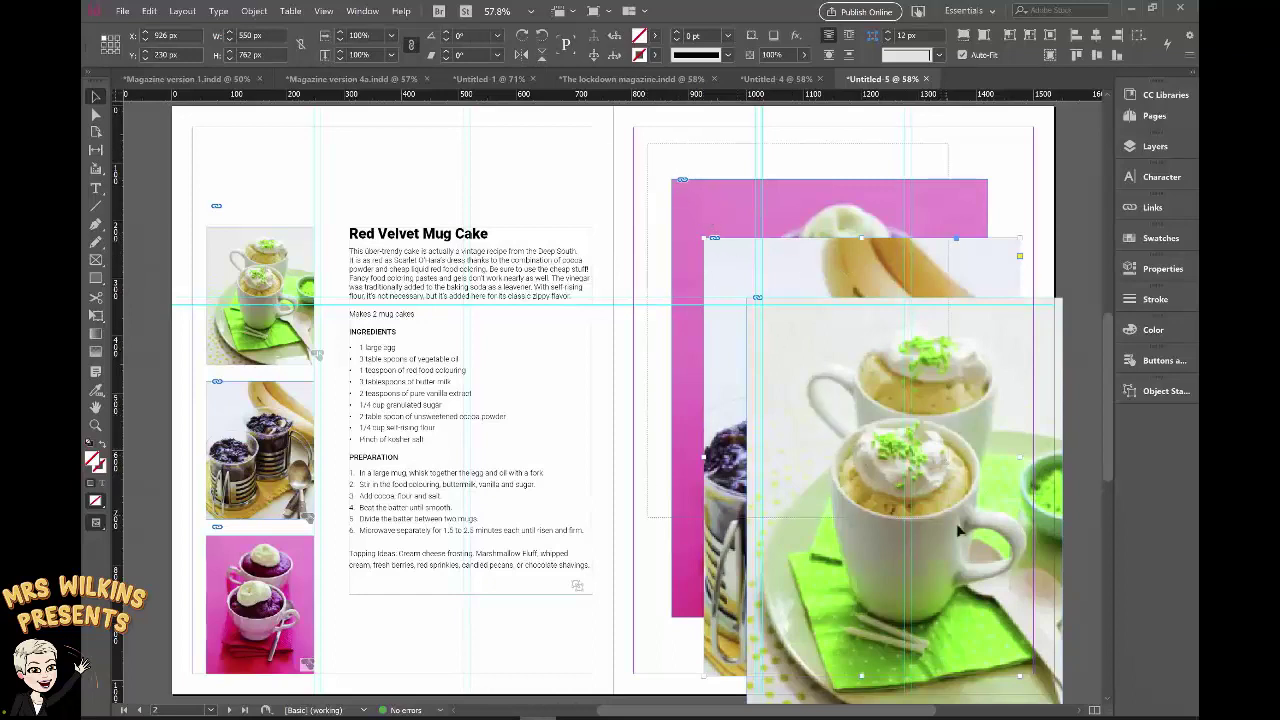
Step: Align the three cake photo frames by their left and top edges, relative to the selection
{"action": "key", "text": "ctrl+alt+c"}
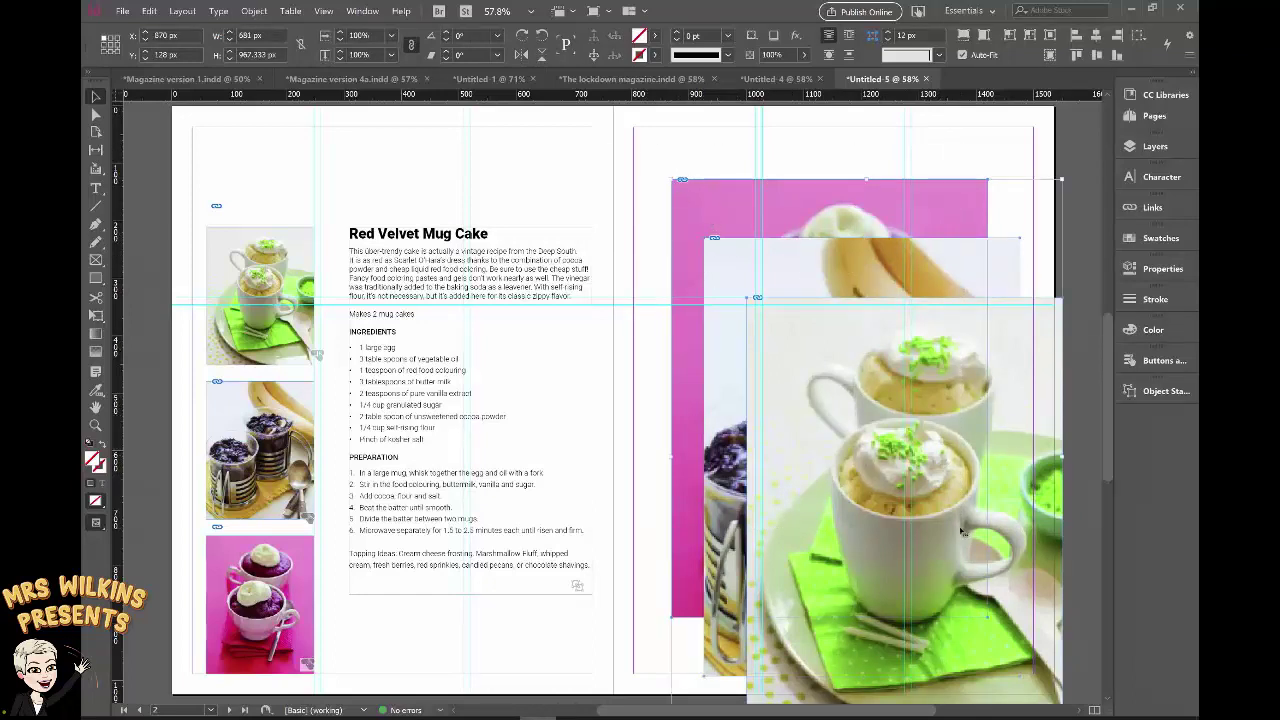
{"action": "left_click", "coordinate": [1140, 270]}
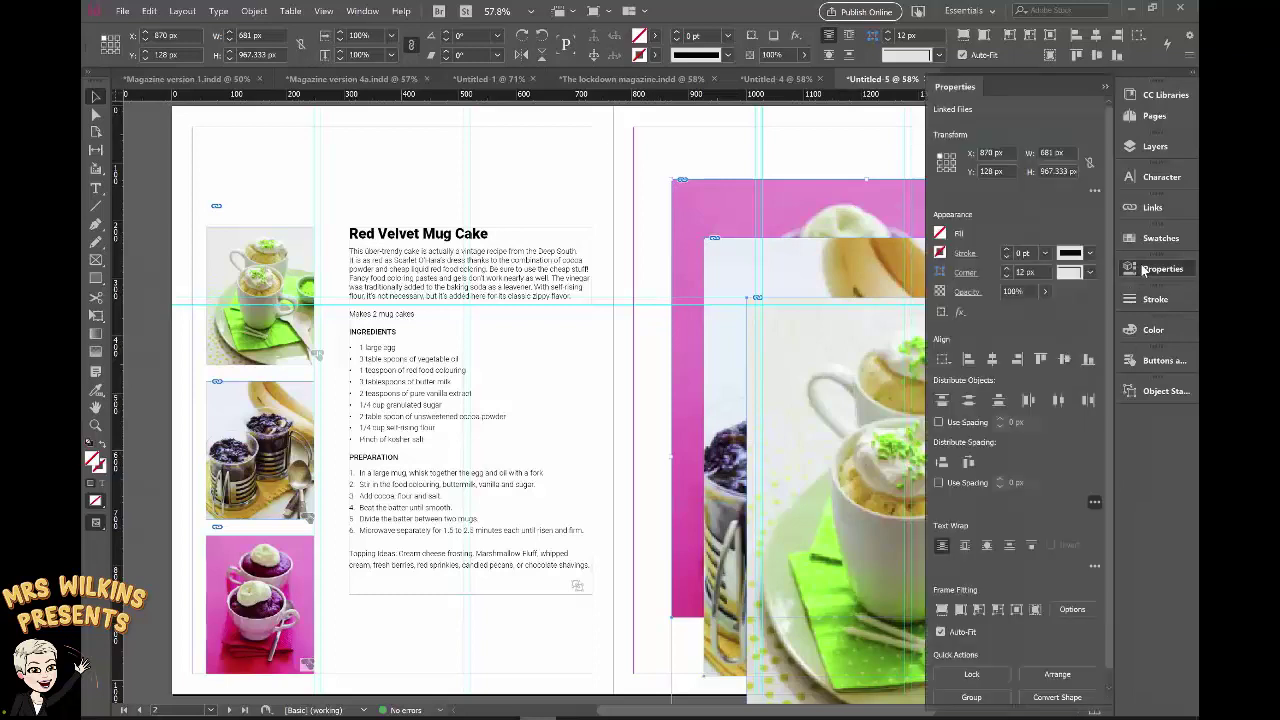
{"action": "scroll", "coordinate": [946, 549], "scroll_direction": "down", "scroll_amount": 1}
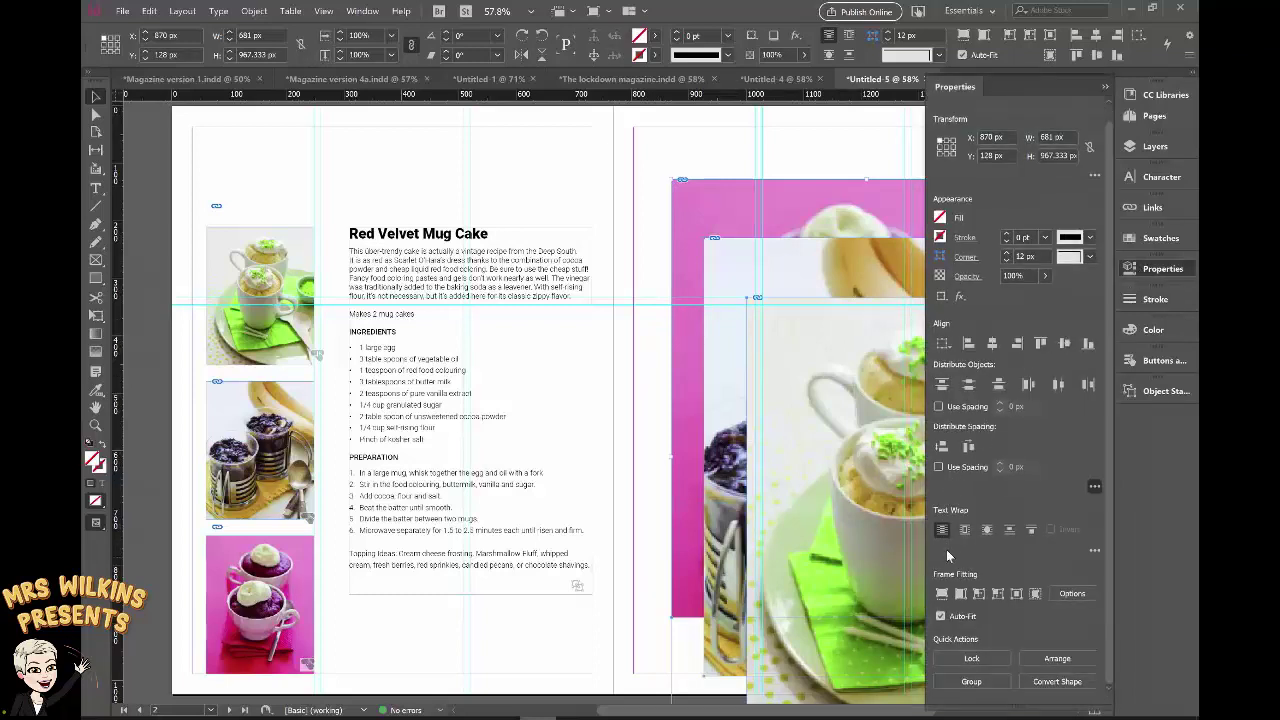
{"action": "left_click", "coordinate": [945, 346]}
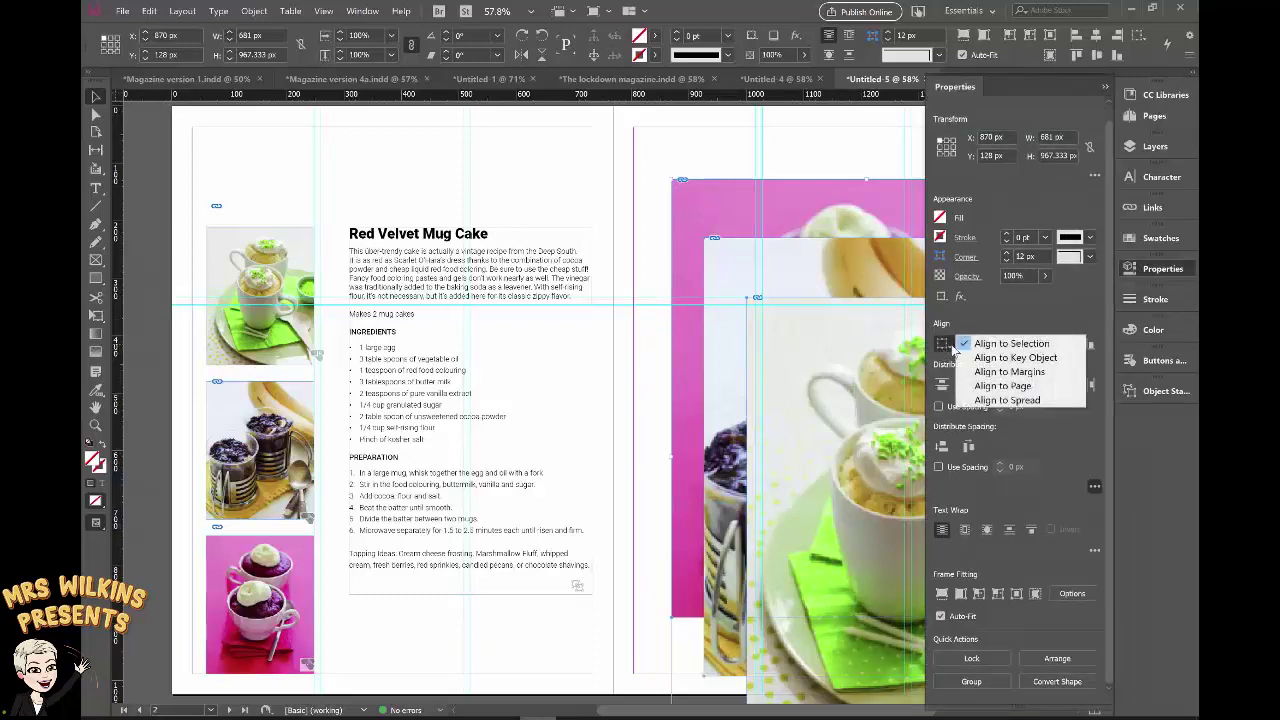
{"action": "left_click", "coordinate": [968, 348]}
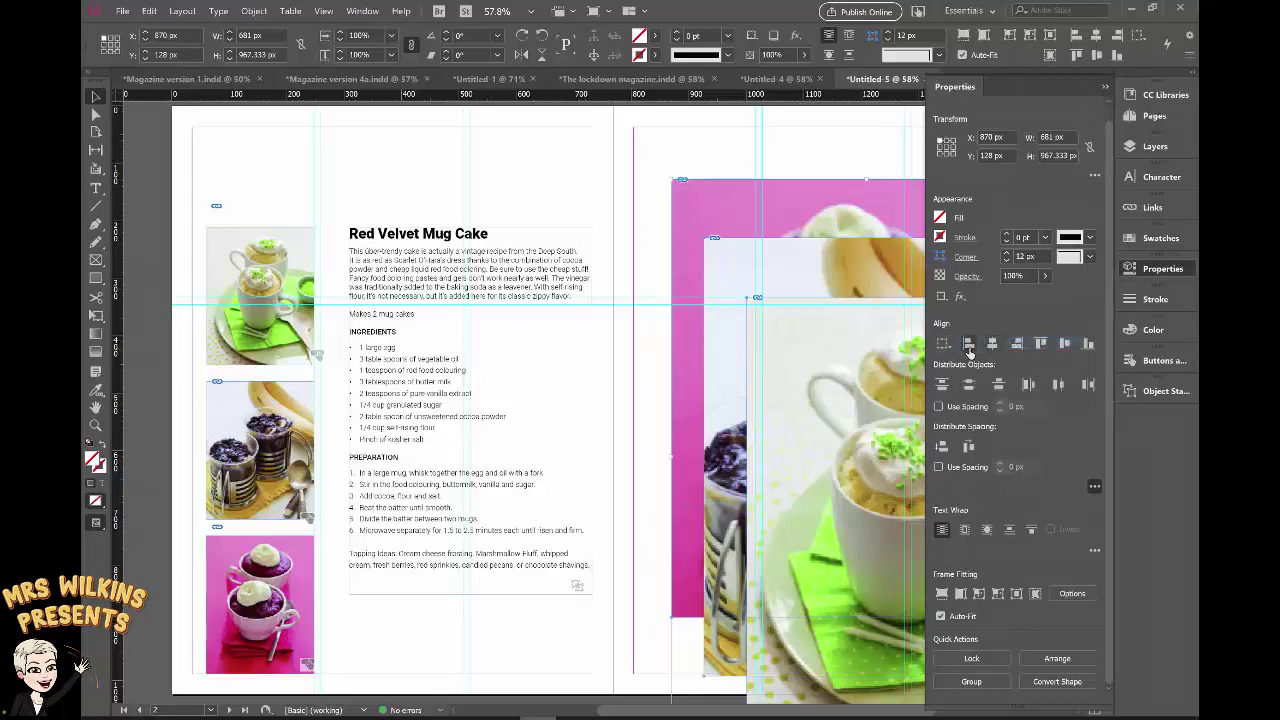
{"action": "left_click", "coordinate": [969, 350]}
{"action": "left_click", "coordinate": [1041, 344]}
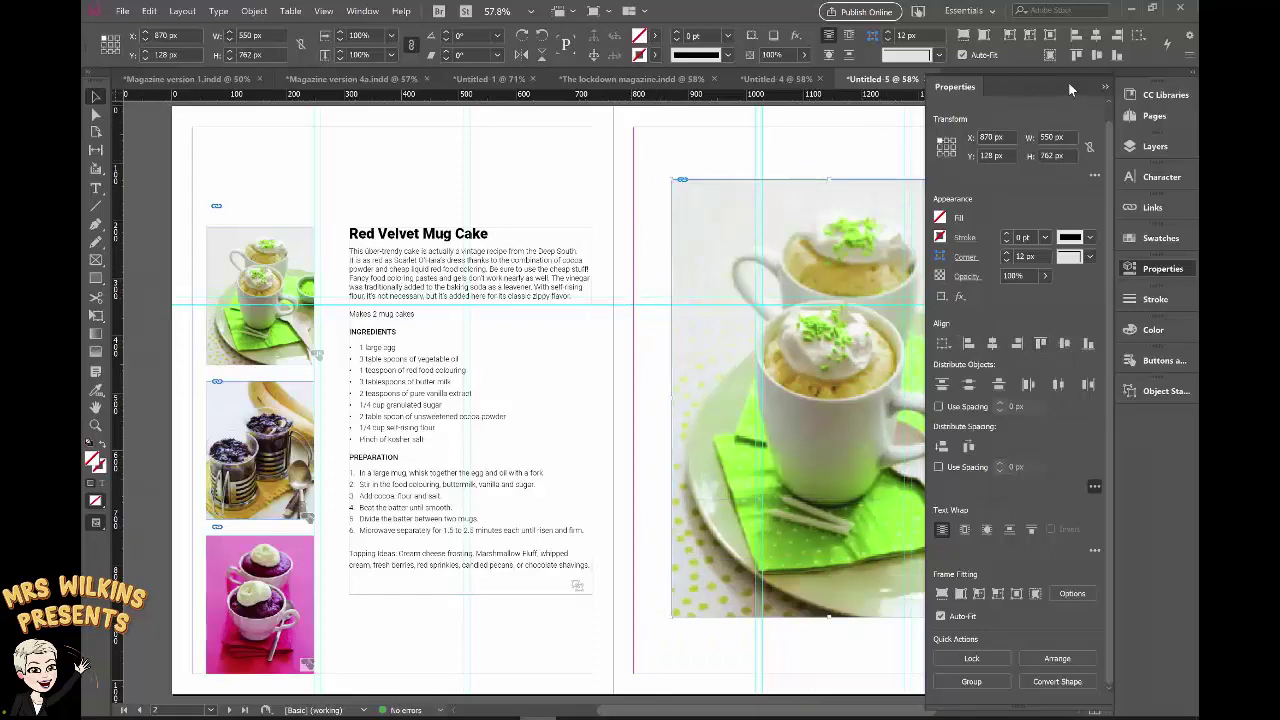
Step: Select the three stacked cake photo frames on the right page
{"action": "left_click", "coordinate": [1104, 91]}
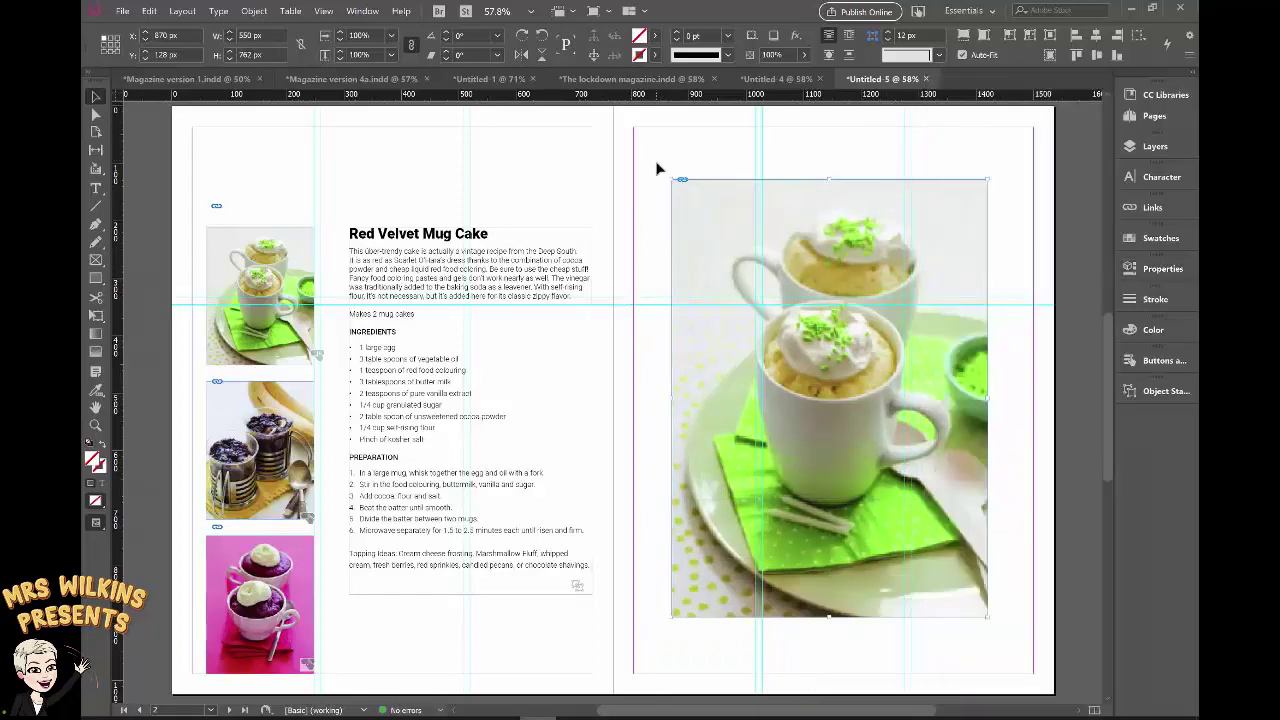
{"action": "left_click_drag", "start_coordinate": [657, 161], "coordinate": [1016, 650]}
{"action": "left_click", "coordinate": [1155, 146]}
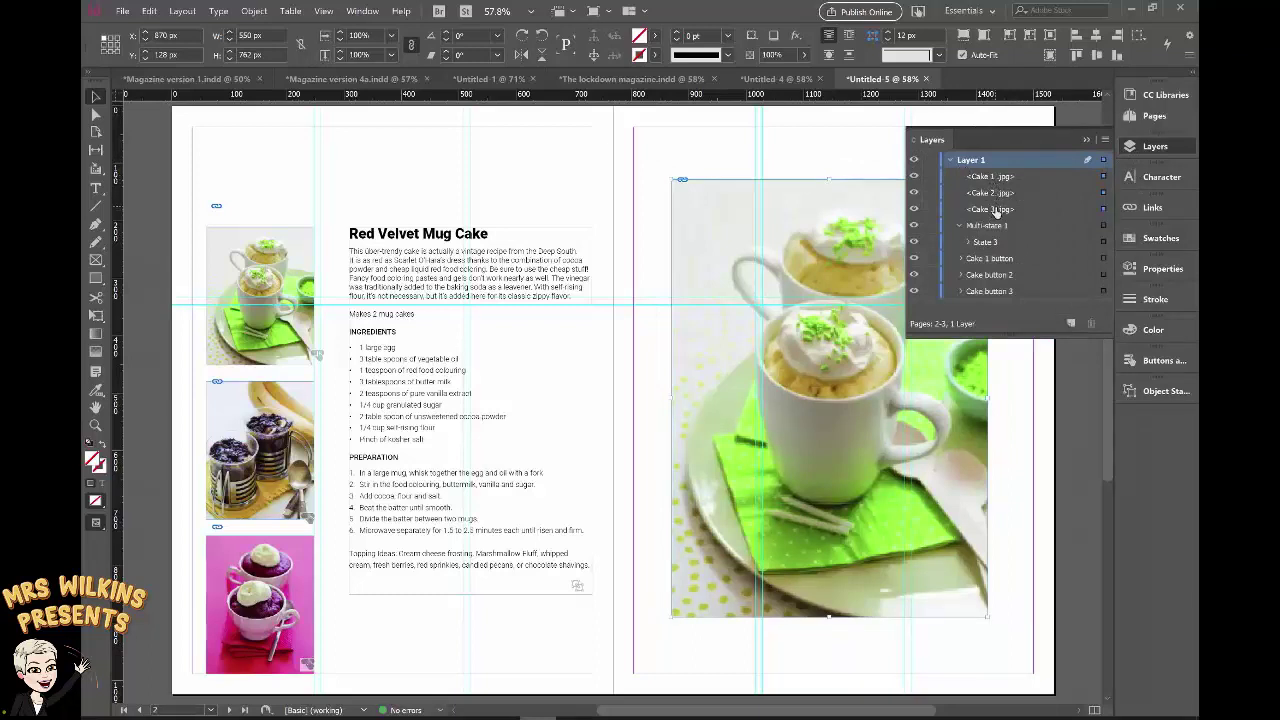
Step: Turn the selected photos into a multi-state object named 'Large images'
{"action": "left_click", "coordinate": [1150, 394]}
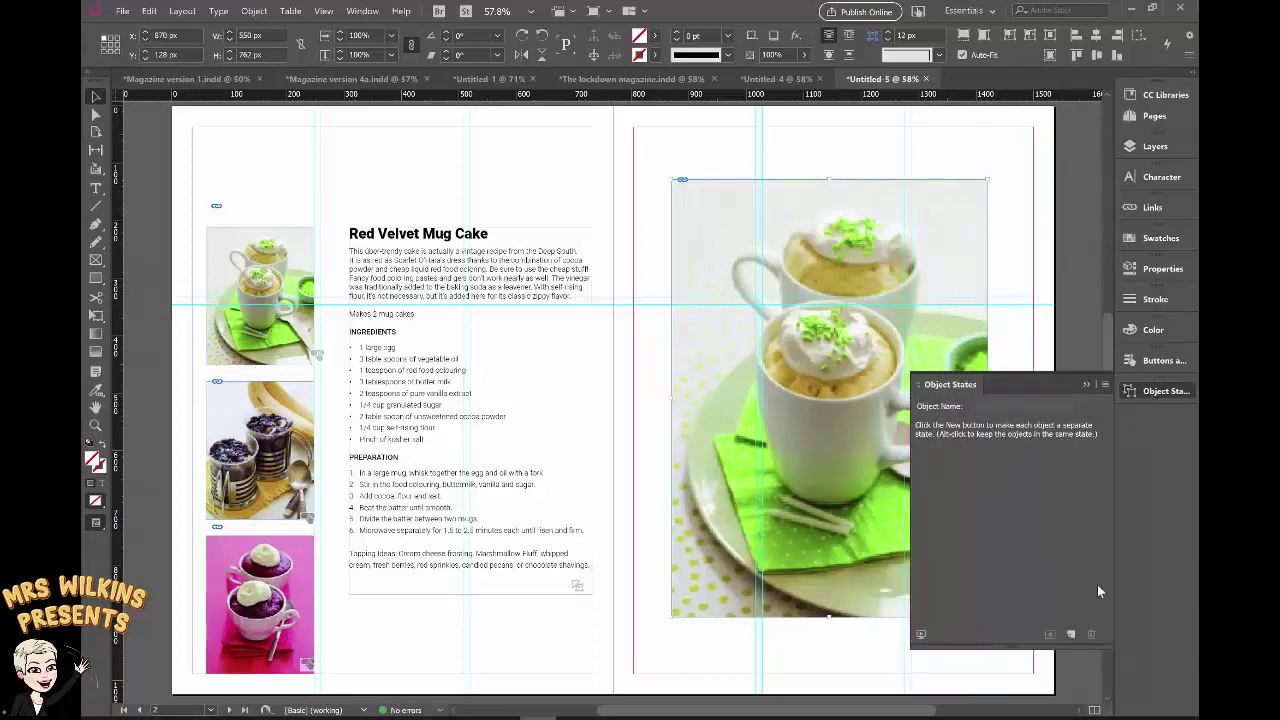
{"action": "left_click", "coordinate": [1070, 635]}
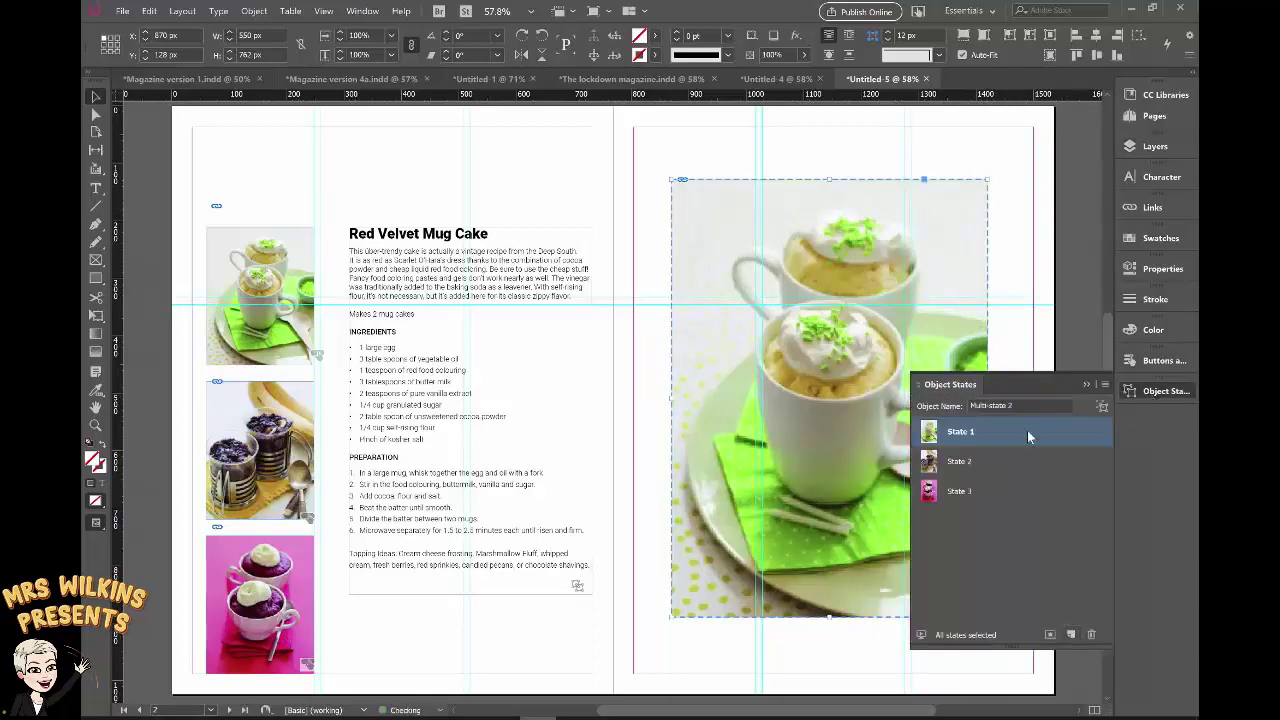
{"action": "left_click", "coordinate": [1021, 405]}
{"action": "left_click_drag", "start_coordinate": [1002, 405], "coordinate": [953, 397]}
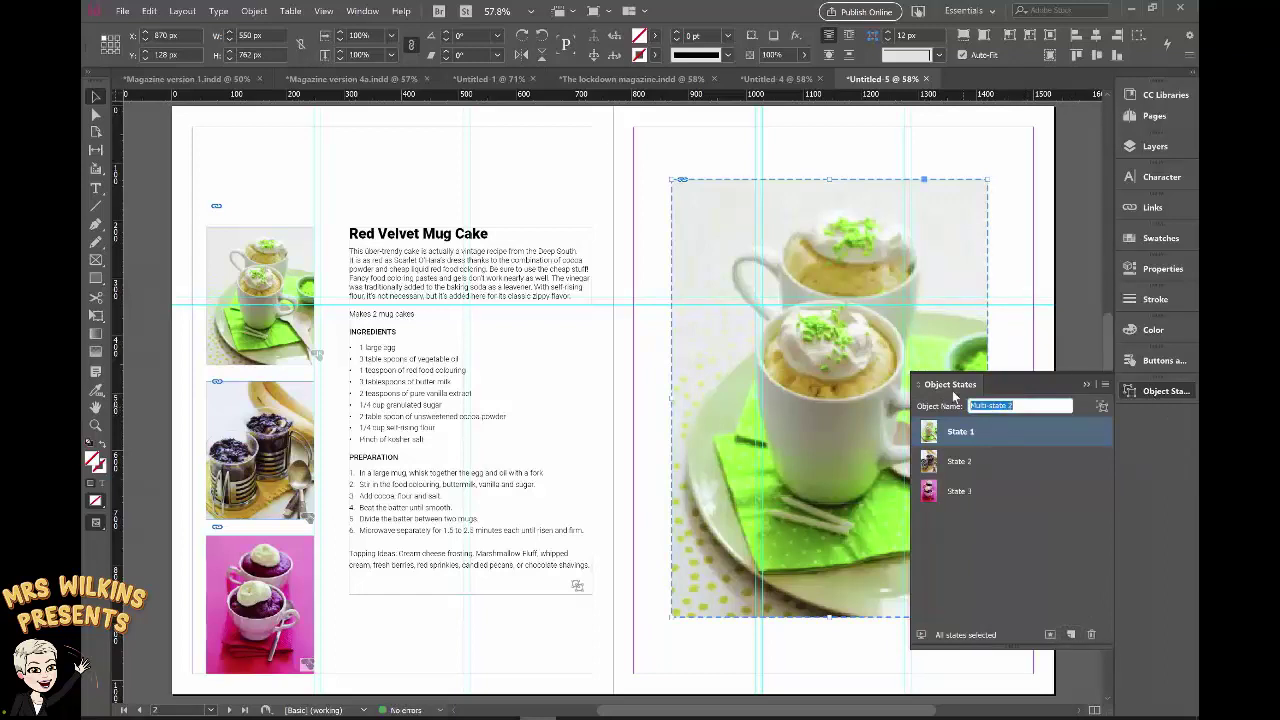
{"action": "type", "text": "I"}
{"action": "key", "text": "Return"}
Step: Step through the states so State 3, the pink cake photo, is showing
{"action": "left_click", "coordinate": [985, 460]}
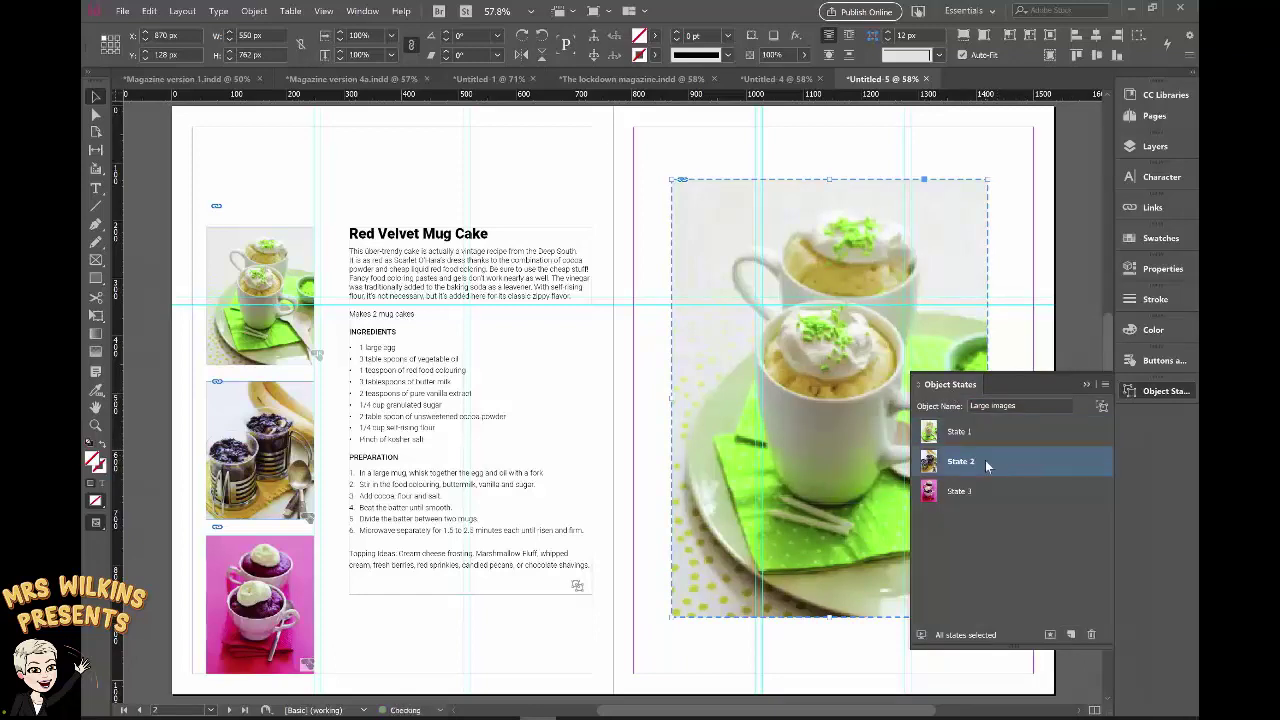
{"action": "left_click", "coordinate": [980, 492]}
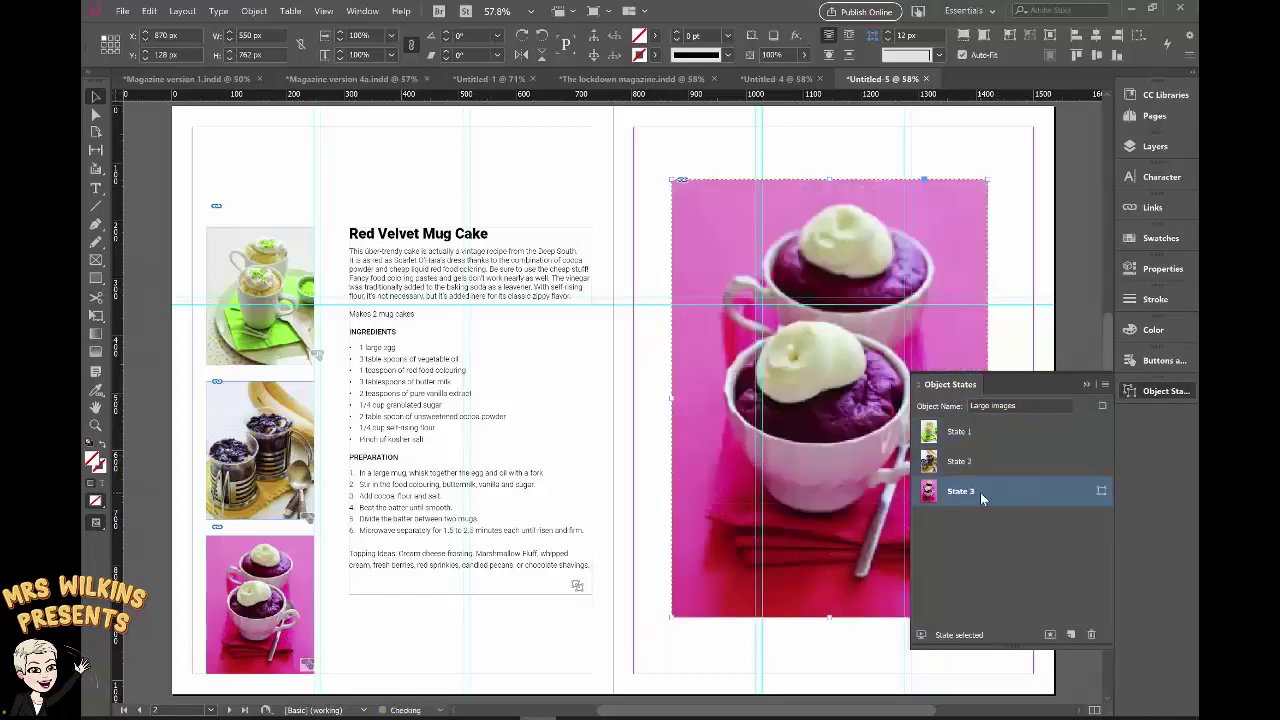
{"action": "left_click", "coordinate": [1142, 152]}
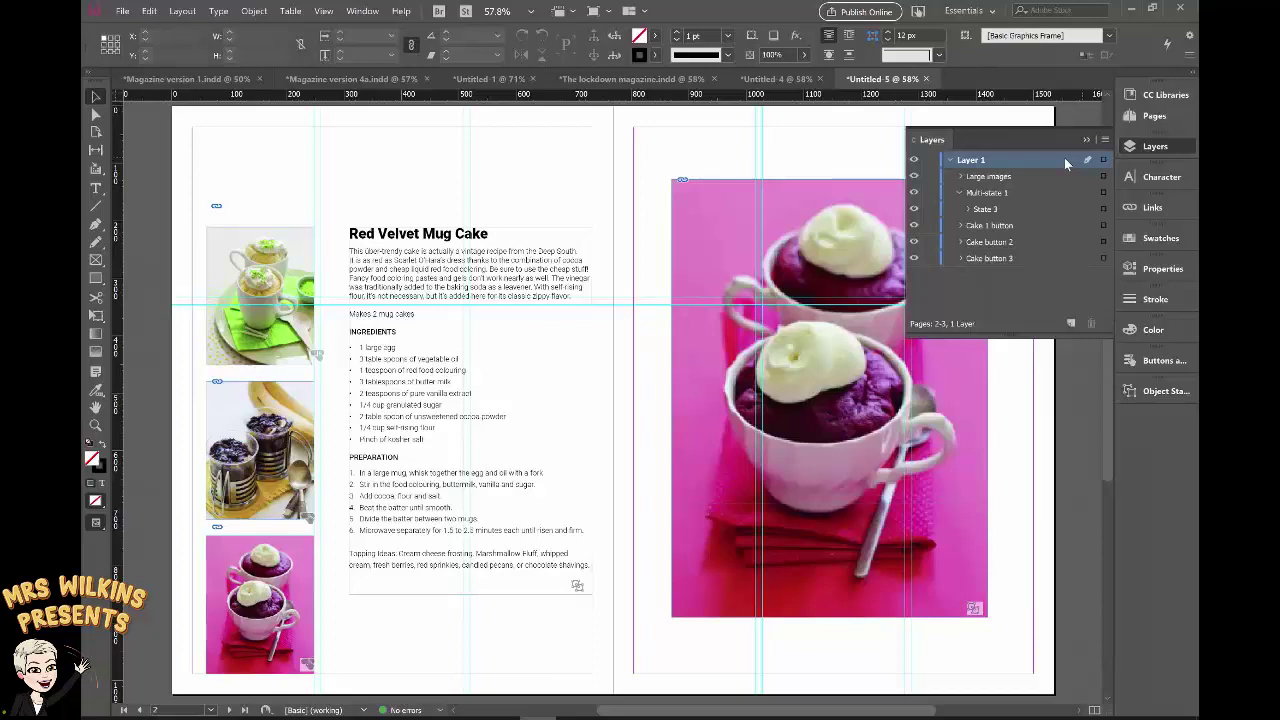
Step: Rename the Multi-state 1 object to 'Recipes' in the Layers list and collapse it
{"action": "left_click", "coordinate": [979, 196]}
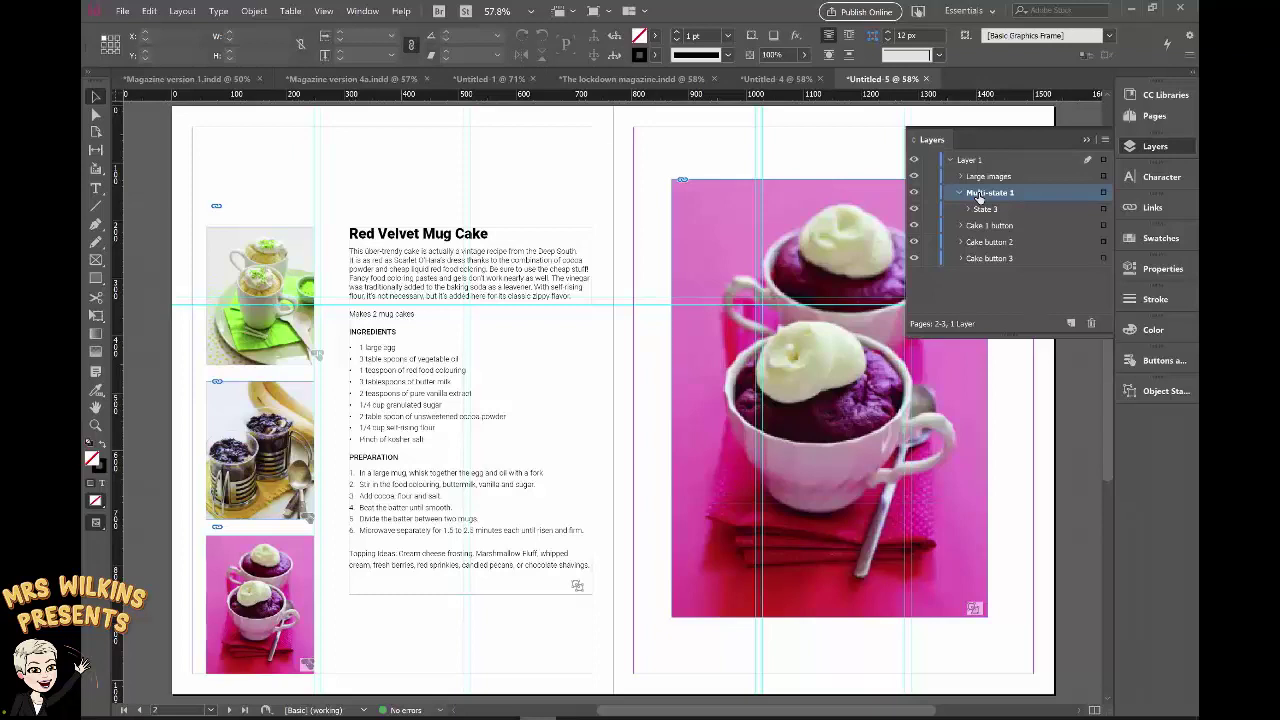
{"action": "double_click", "coordinate": [984, 193]}
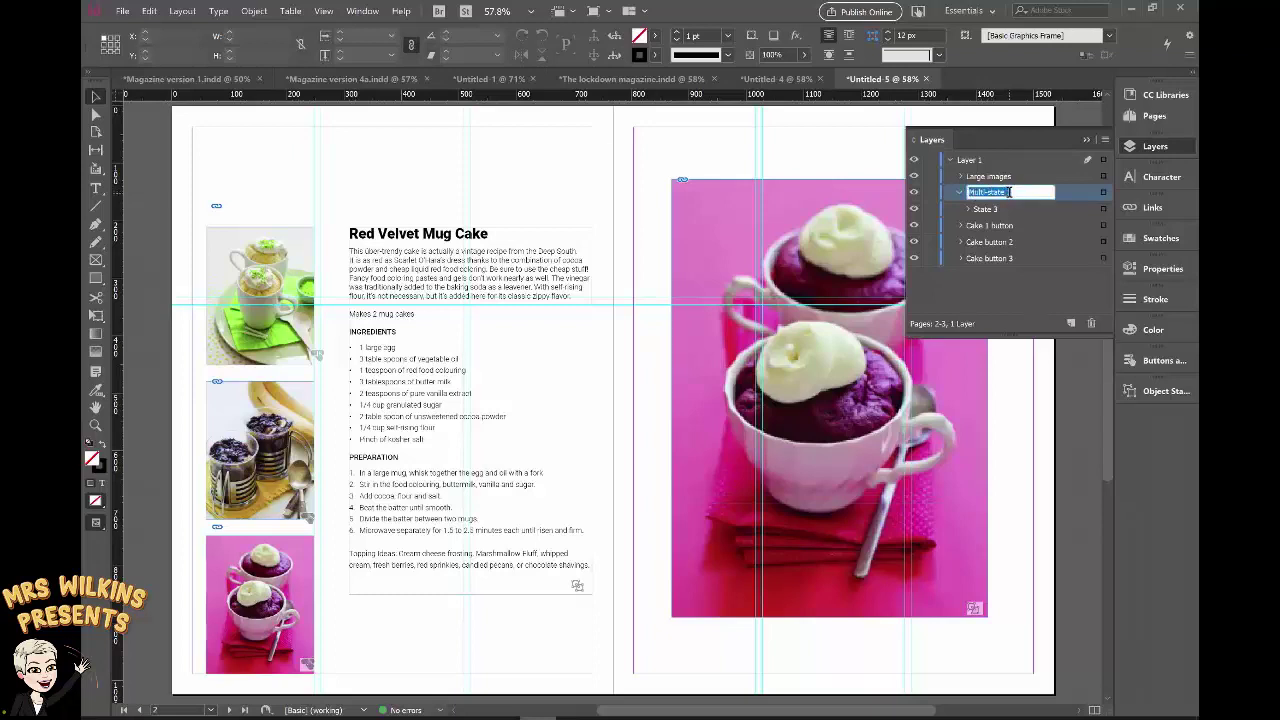
{"action": "type", "text": "Redipes"}
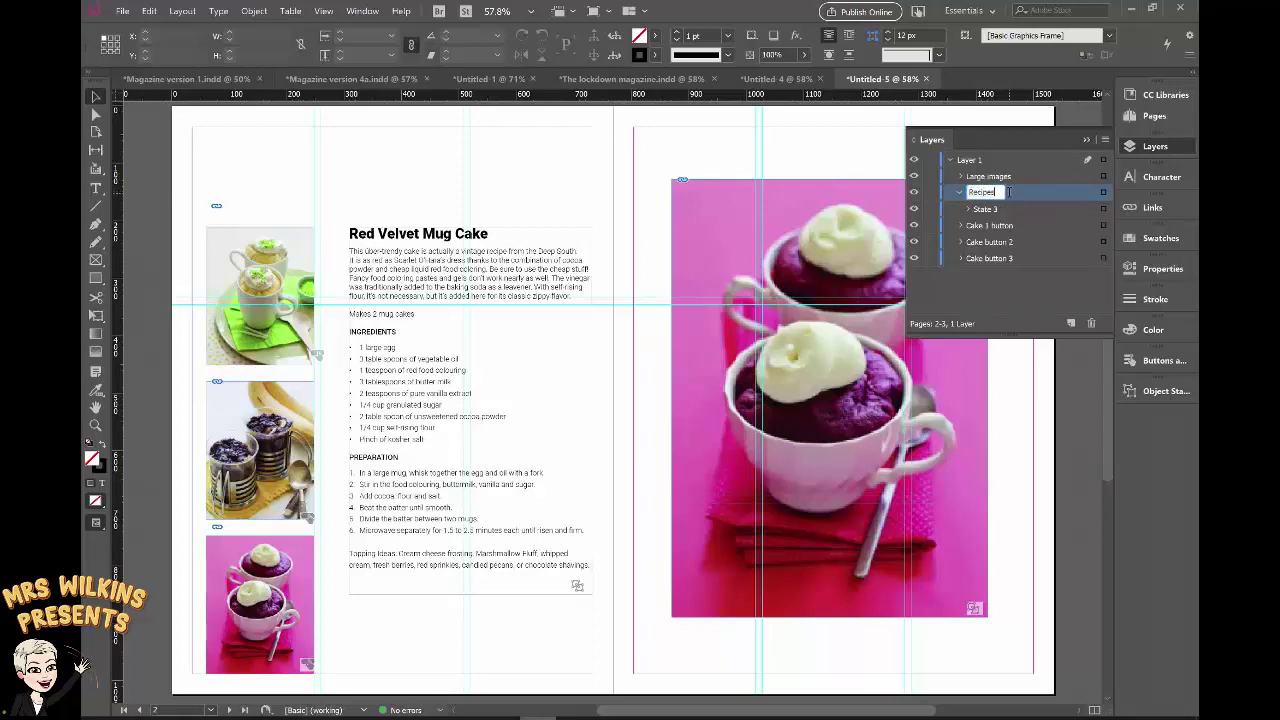
{"action": "key", "text": "Return"}
{"action": "left_click", "coordinate": [960, 193]}
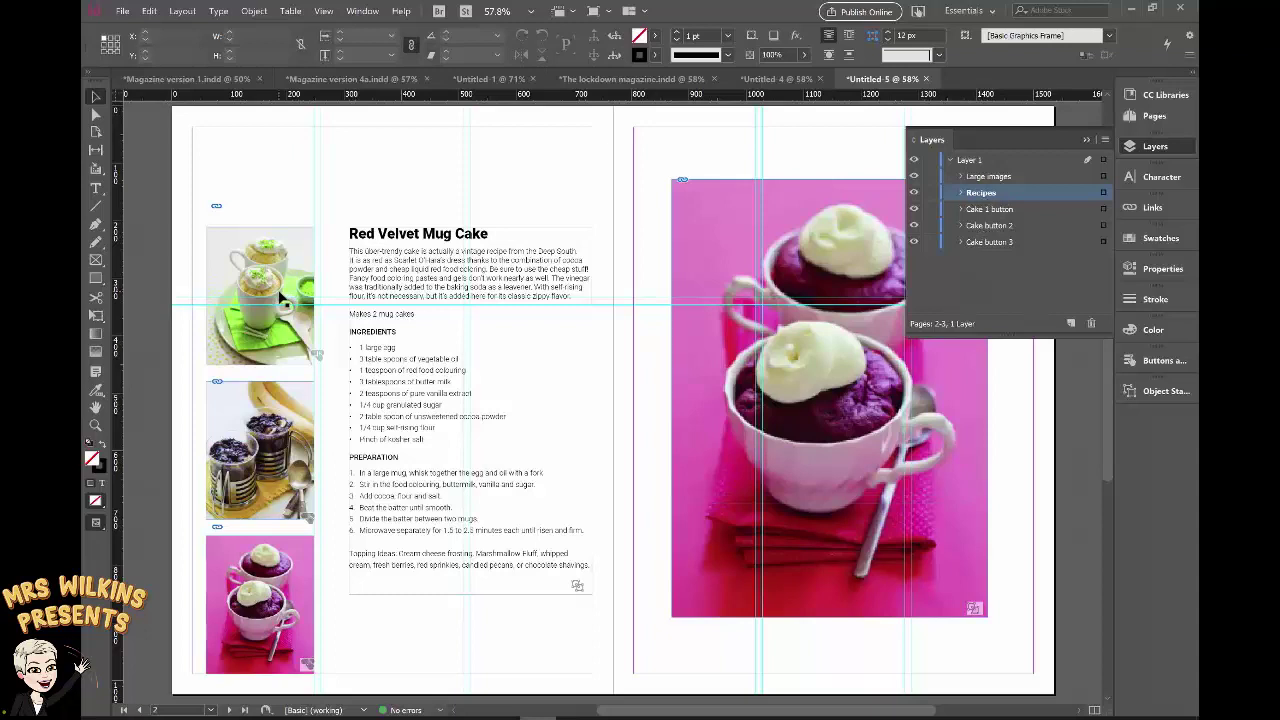
{"action": "left_click", "coordinate": [283, 302]}
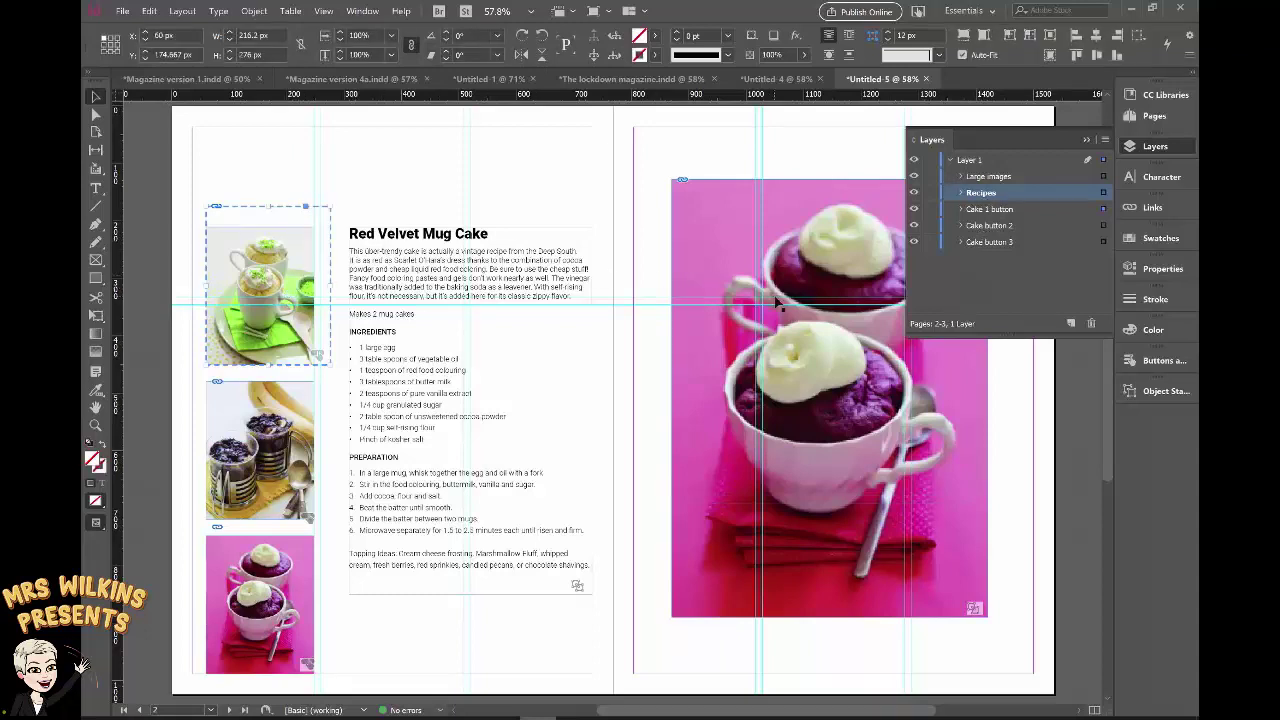
Step: Give the Cake 1 button a Go To State action for Recipes State 1
{"action": "left_click", "coordinate": [1160, 361]}
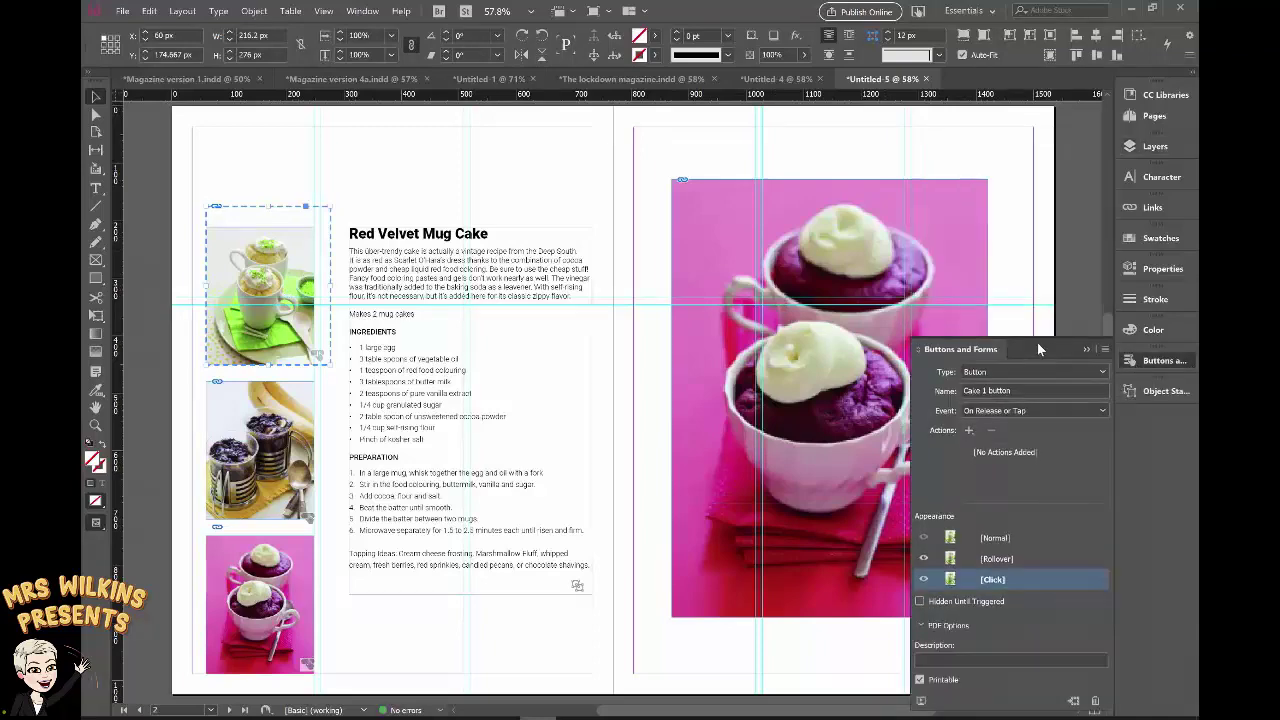
{"action": "left_click_drag", "start_coordinate": [1037, 342], "coordinate": [649, 144]}
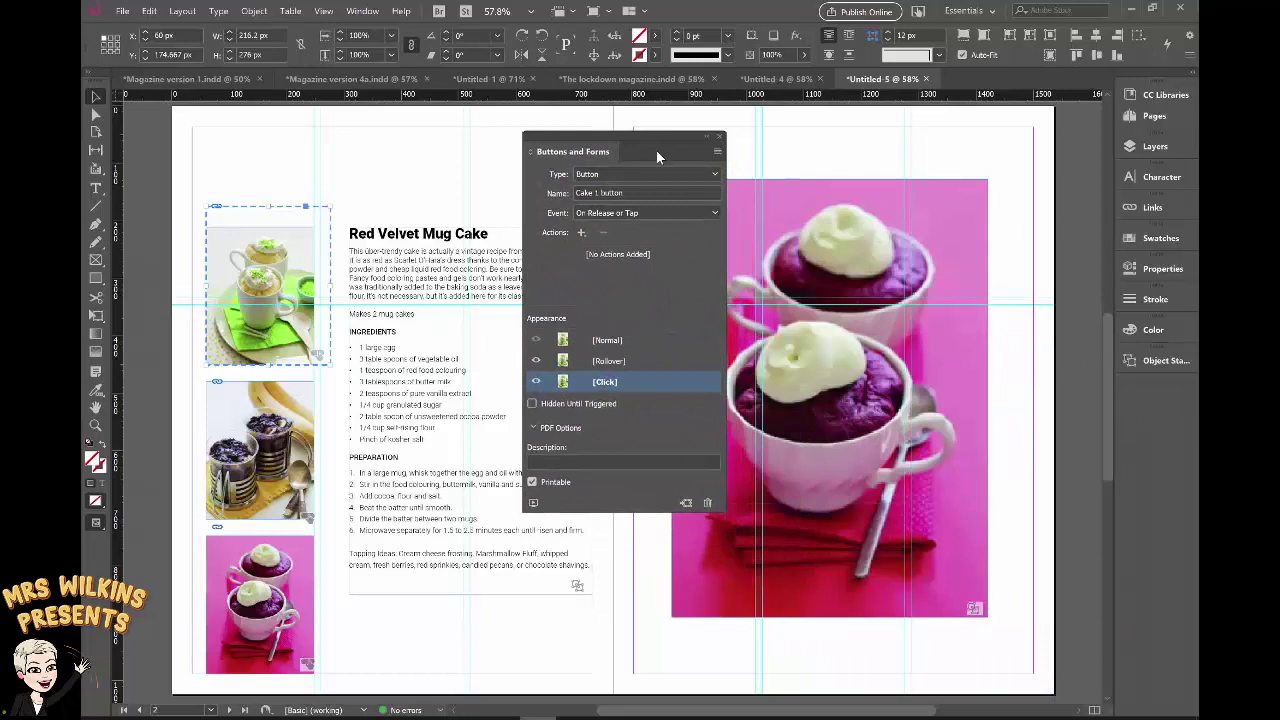
{"action": "left_click", "coordinate": [581, 233]}
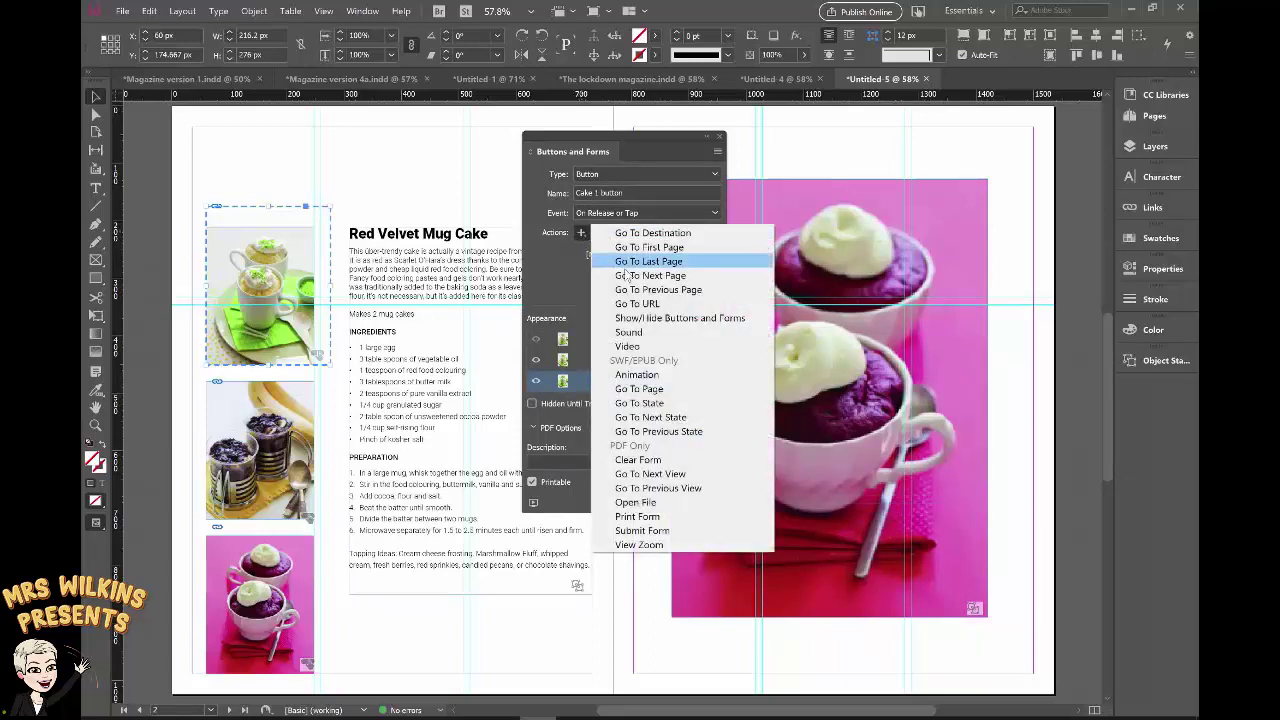
{"action": "left_click", "coordinate": [641, 404]}
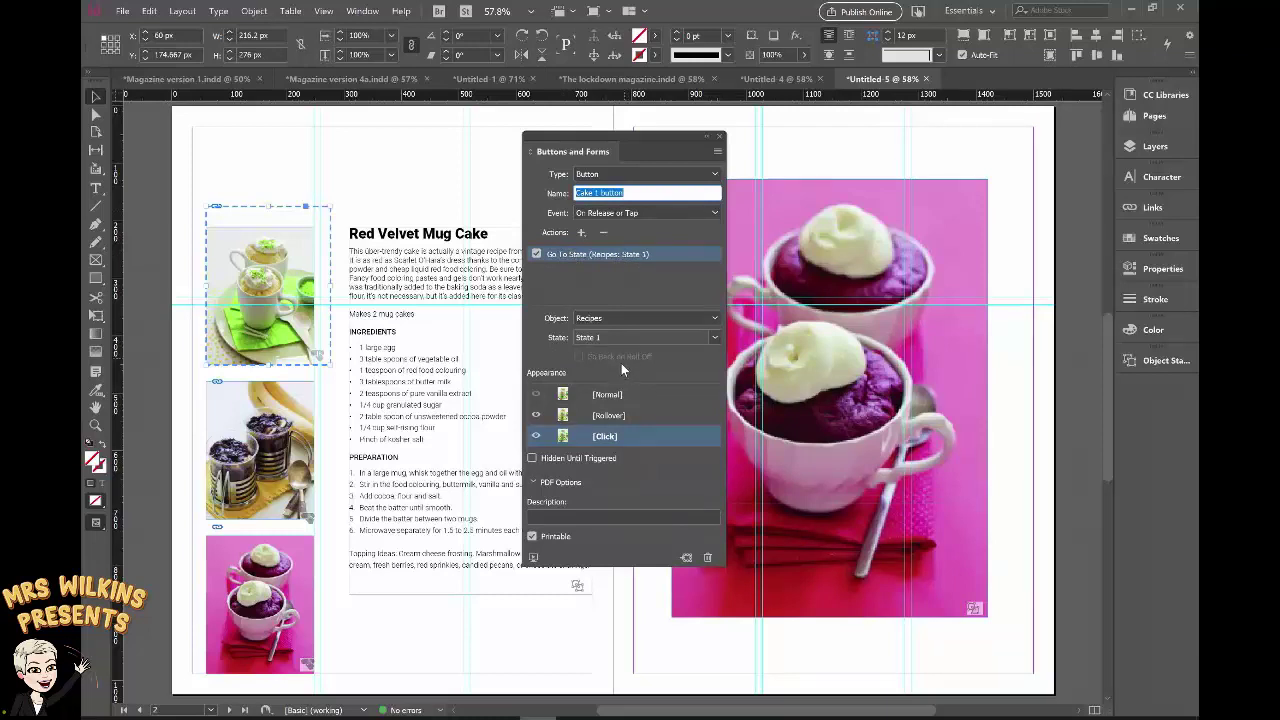
Step: Add a second Go To State action on Cake 1 targeting Large images State 1
{"action": "left_click", "coordinate": [581, 233]}
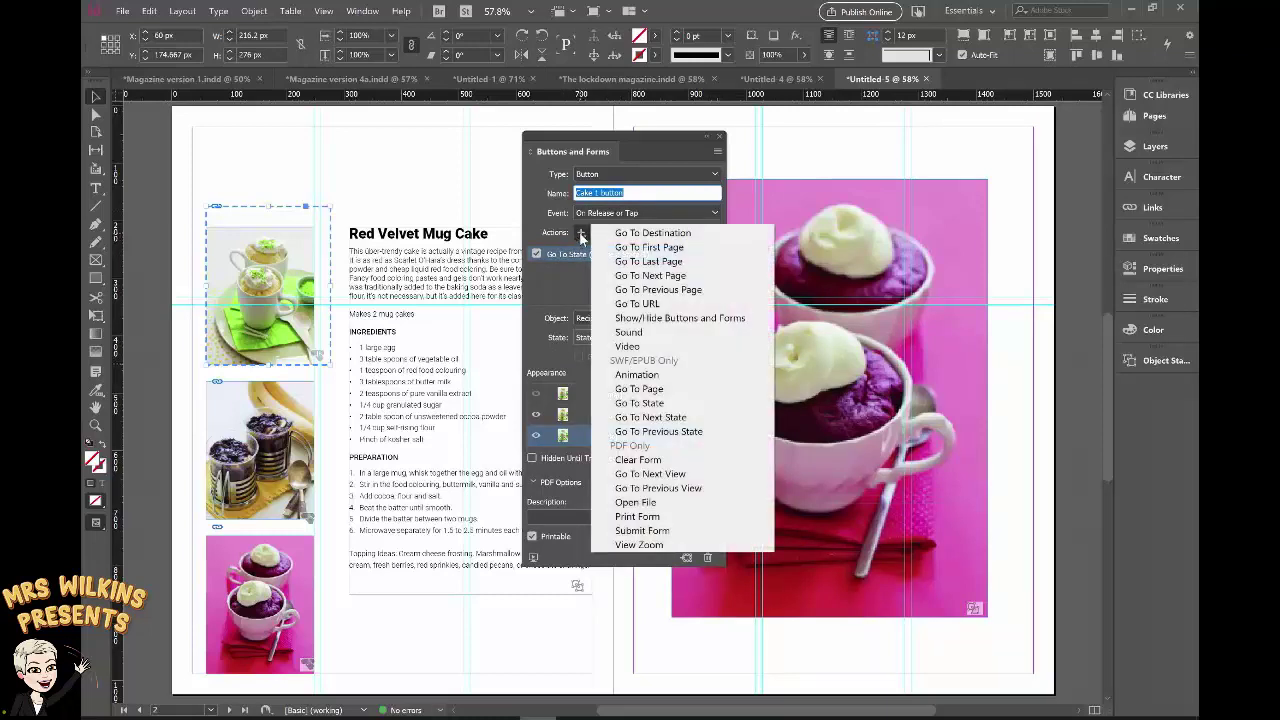
{"action": "left_click", "coordinate": [632, 403]}
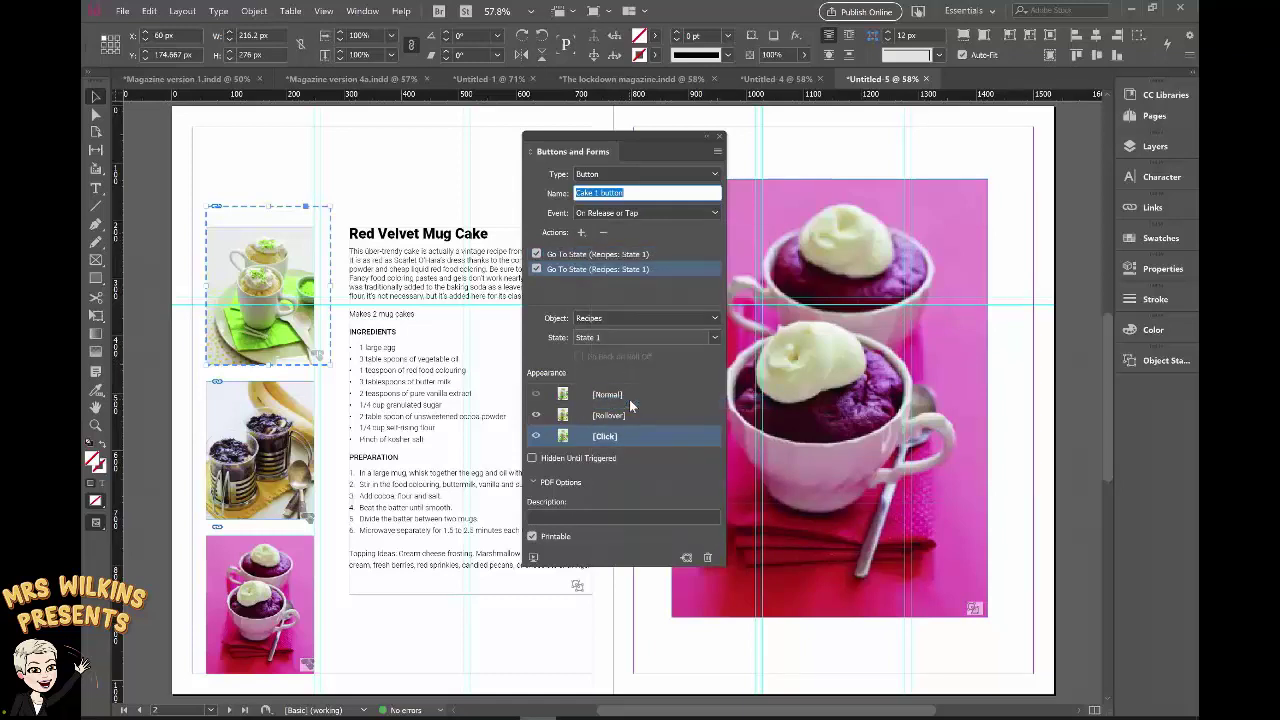
{"action": "left_click", "coordinate": [714, 318]}
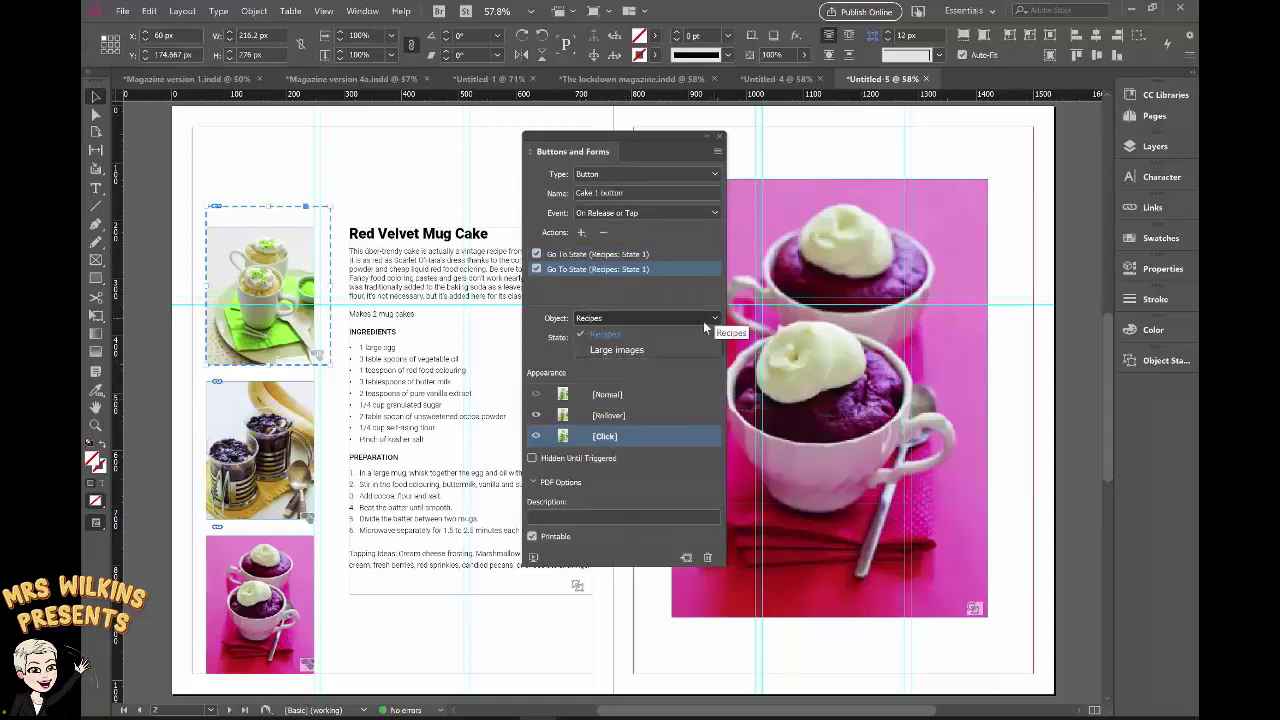
{"action": "left_click", "coordinate": [621, 353]}
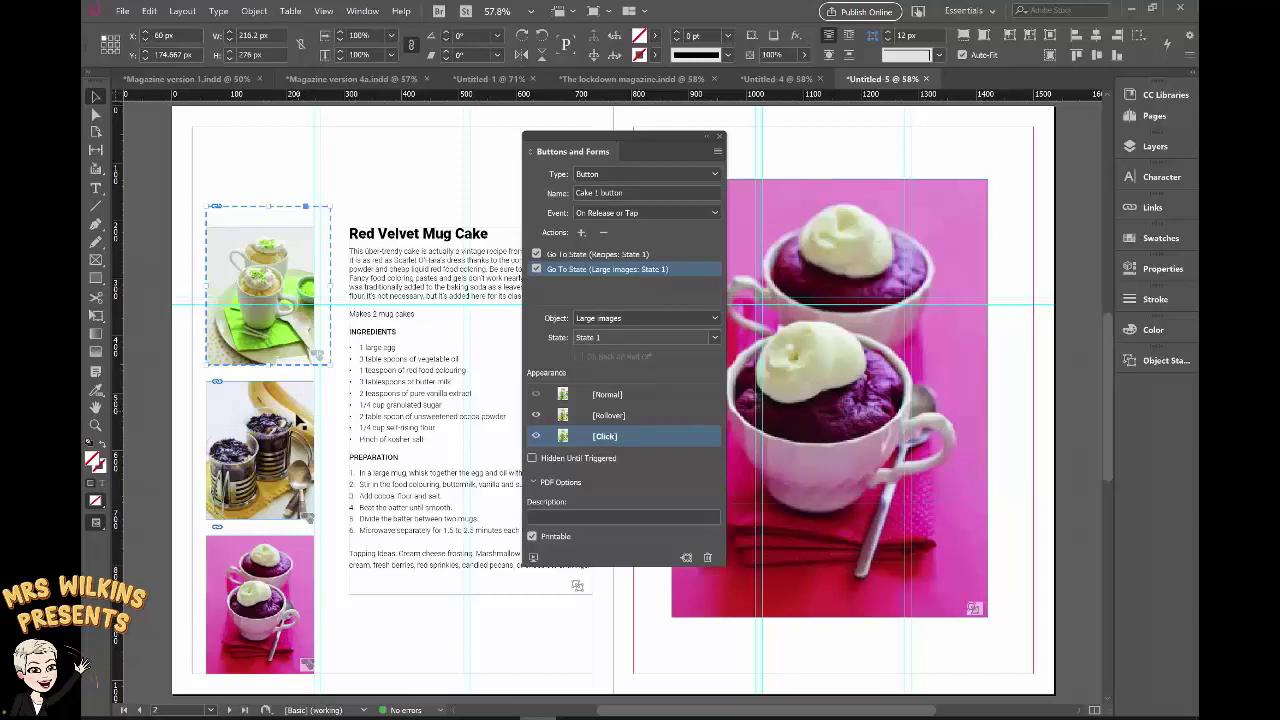
{"action": "left_click", "coordinate": [295, 420]}
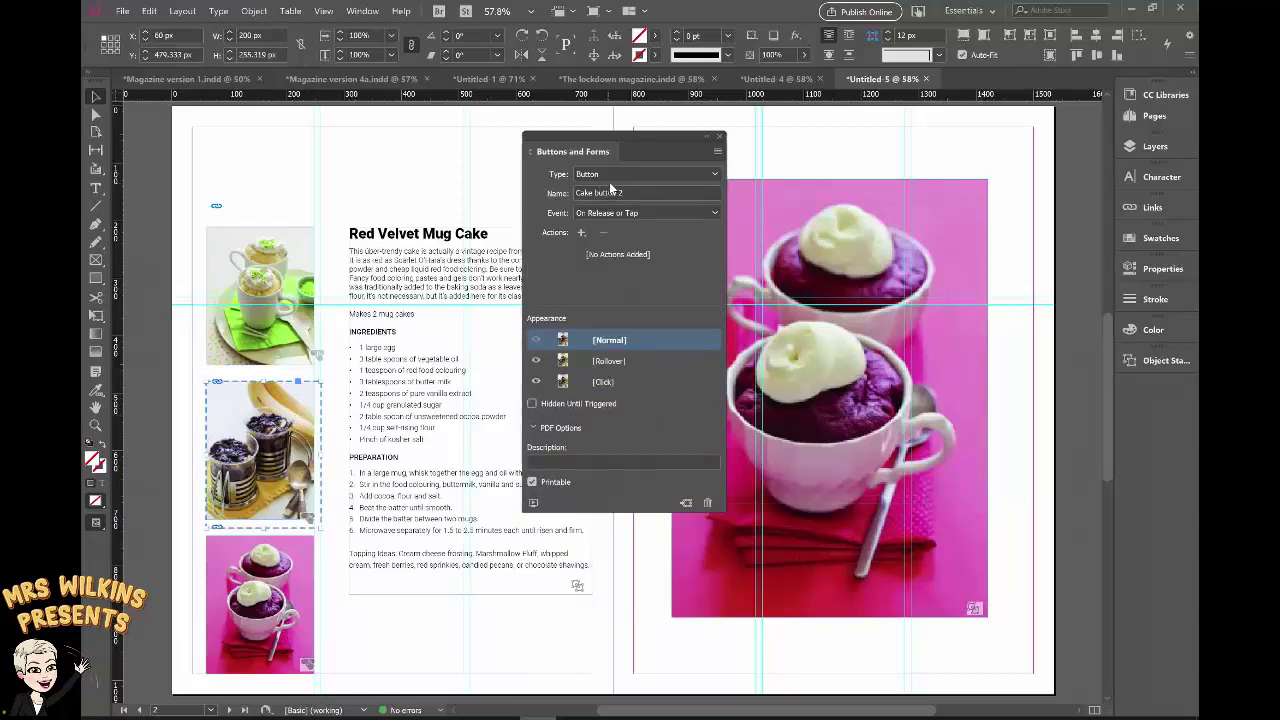
Step: Give Cake button 2 a Go To State action for Recipes State 2
{"action": "left_click", "coordinate": [581, 233]}
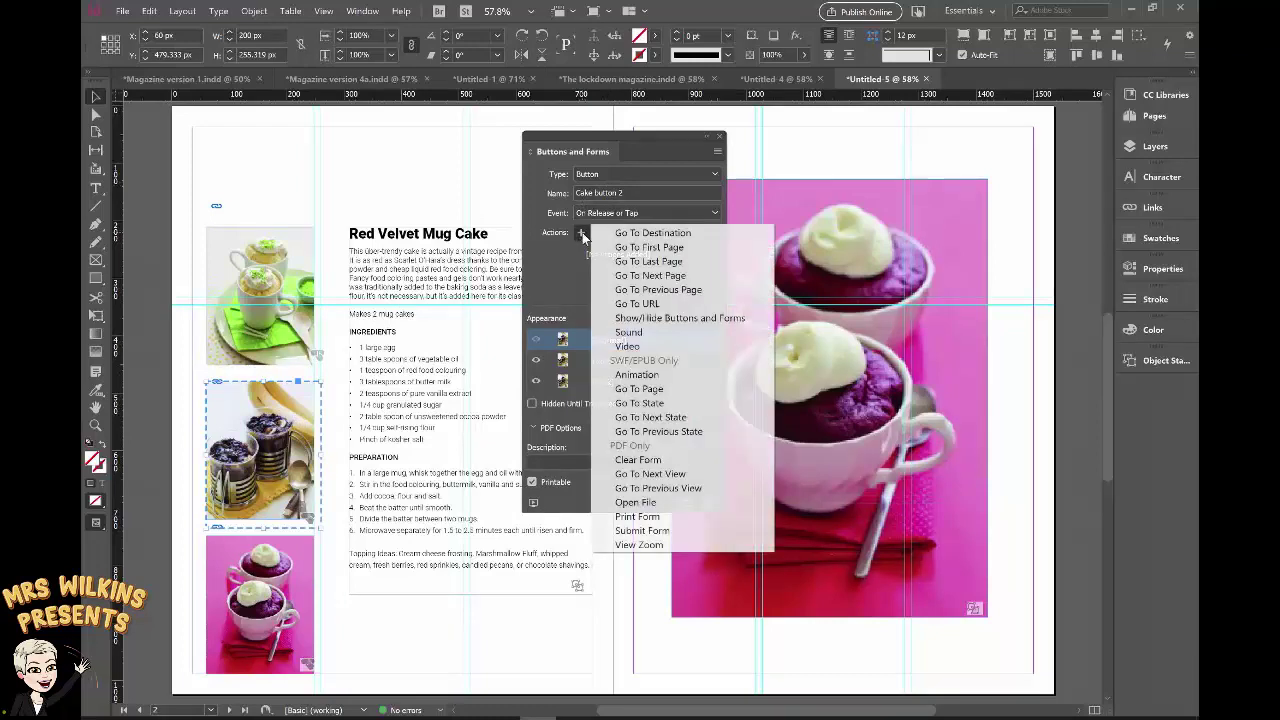
{"action": "left_click", "coordinate": [637, 403]}
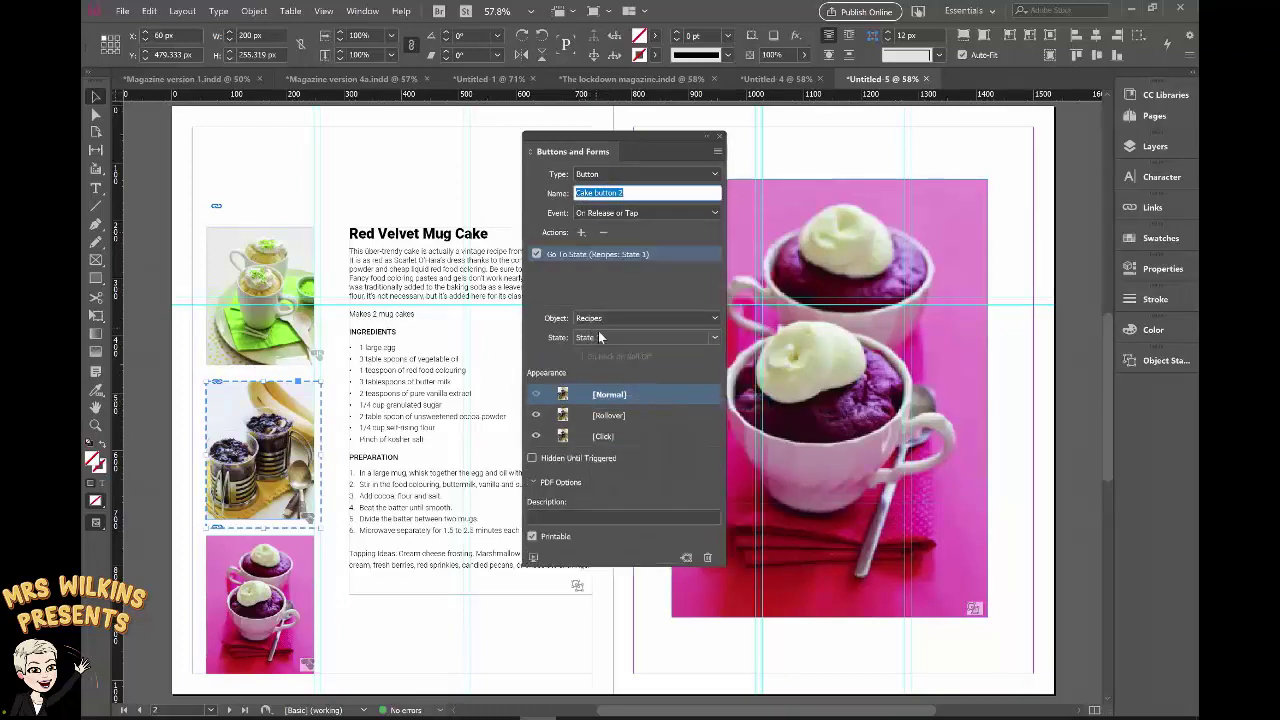
{"action": "left_click", "coordinate": [602, 336]}
{"action": "left_click", "coordinate": [607, 396]}
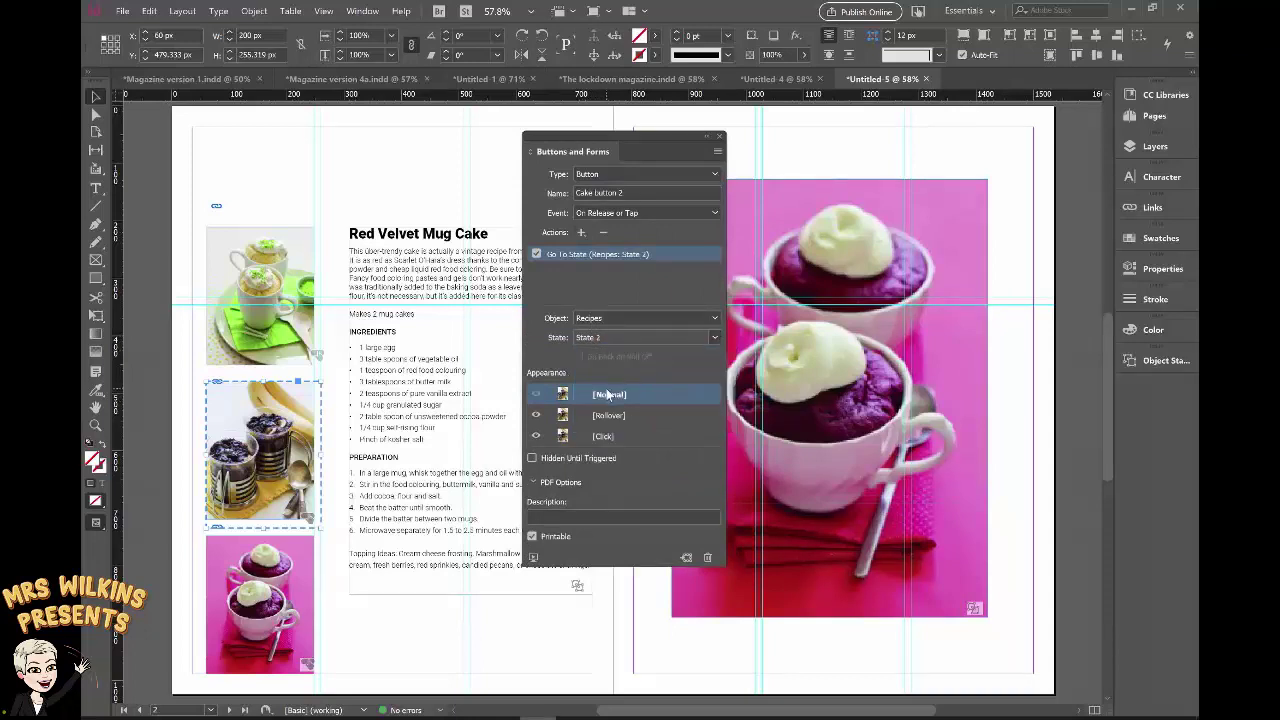
Step: Add a second Go To State action on Cake button 2 for Large images State 2
{"action": "left_click", "coordinate": [581, 232]}
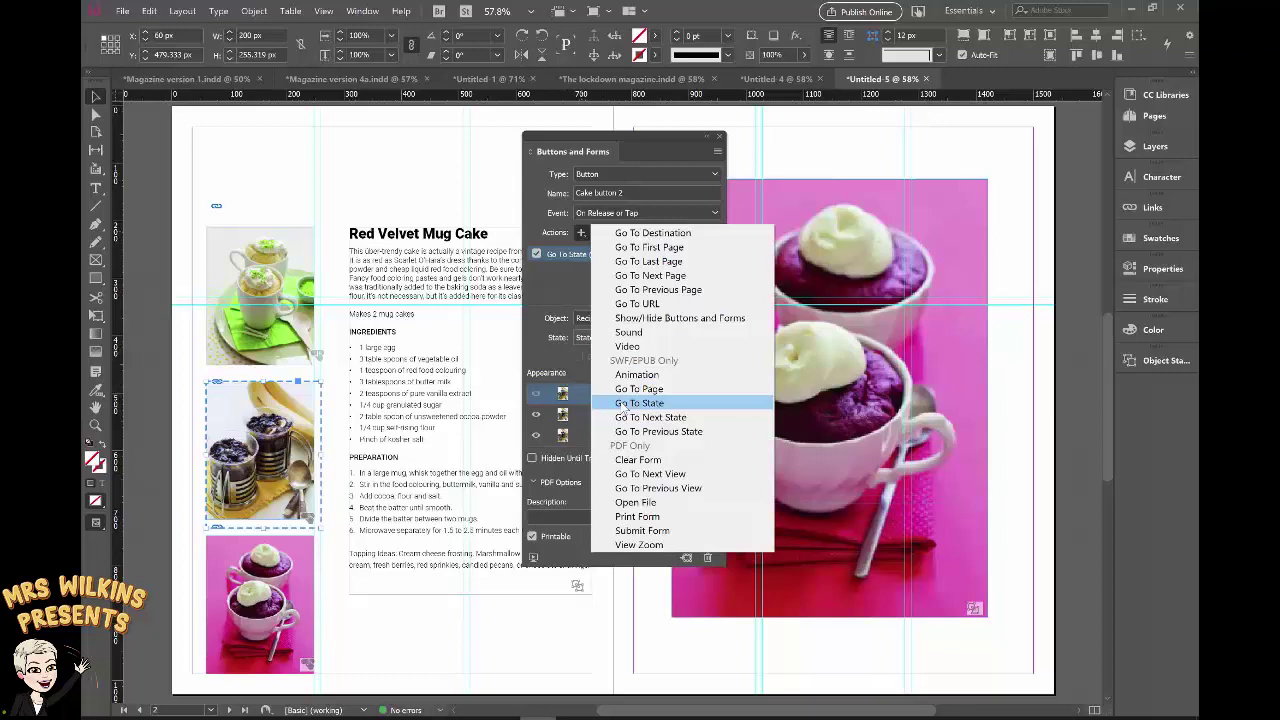
{"action": "left_click", "coordinate": [640, 402]}
{"action": "left_click", "coordinate": [714, 318]}
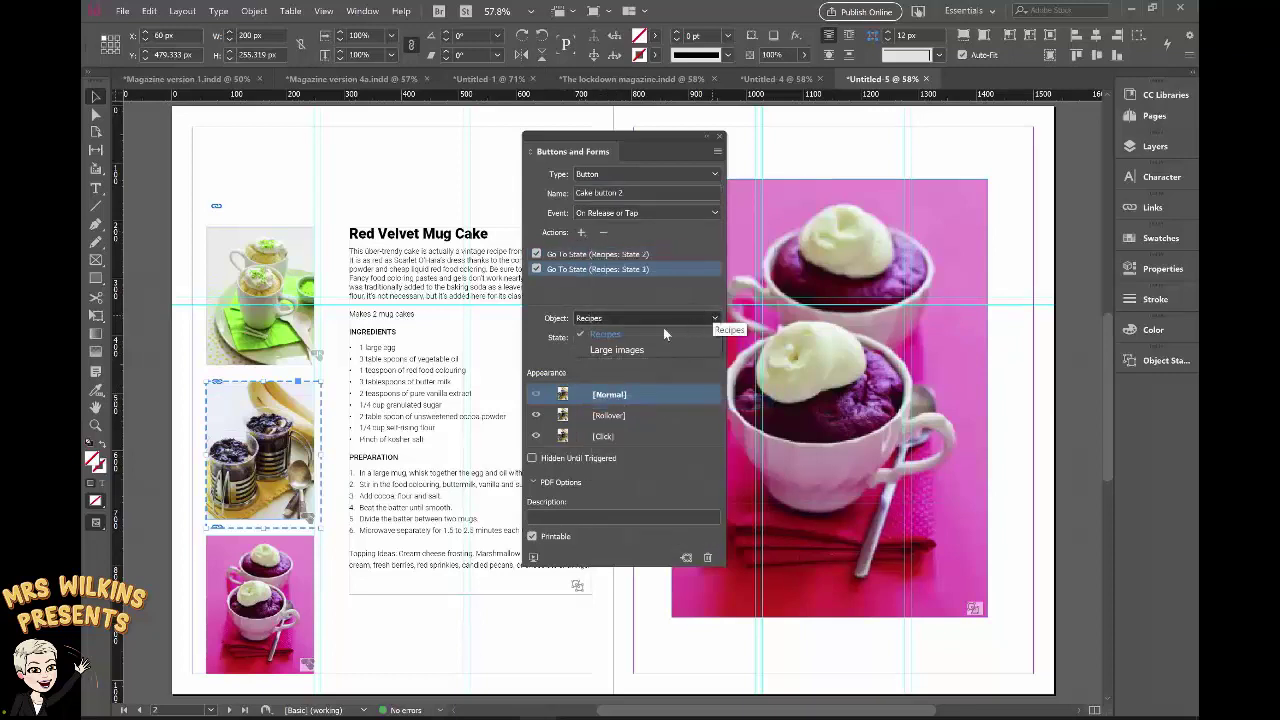
{"action": "left_click", "coordinate": [612, 349]}
{"action": "left_click", "coordinate": [582, 340]}
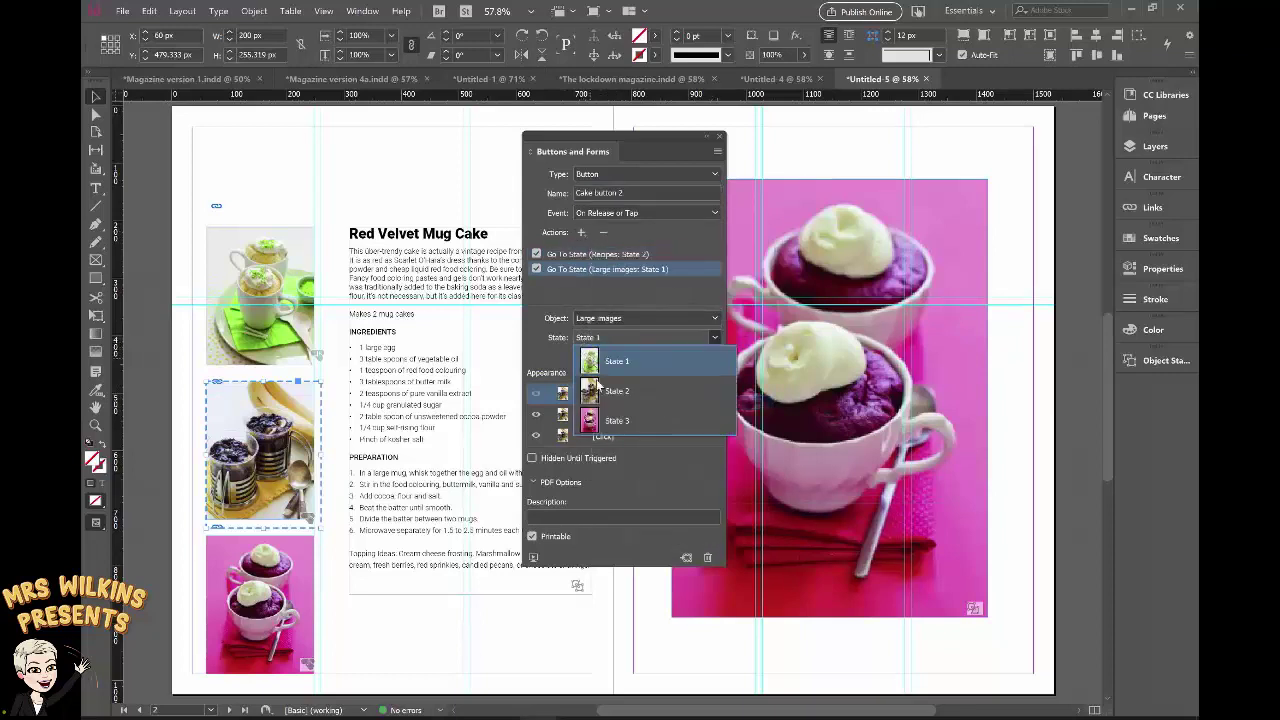
{"action": "left_click", "coordinate": [600, 394]}
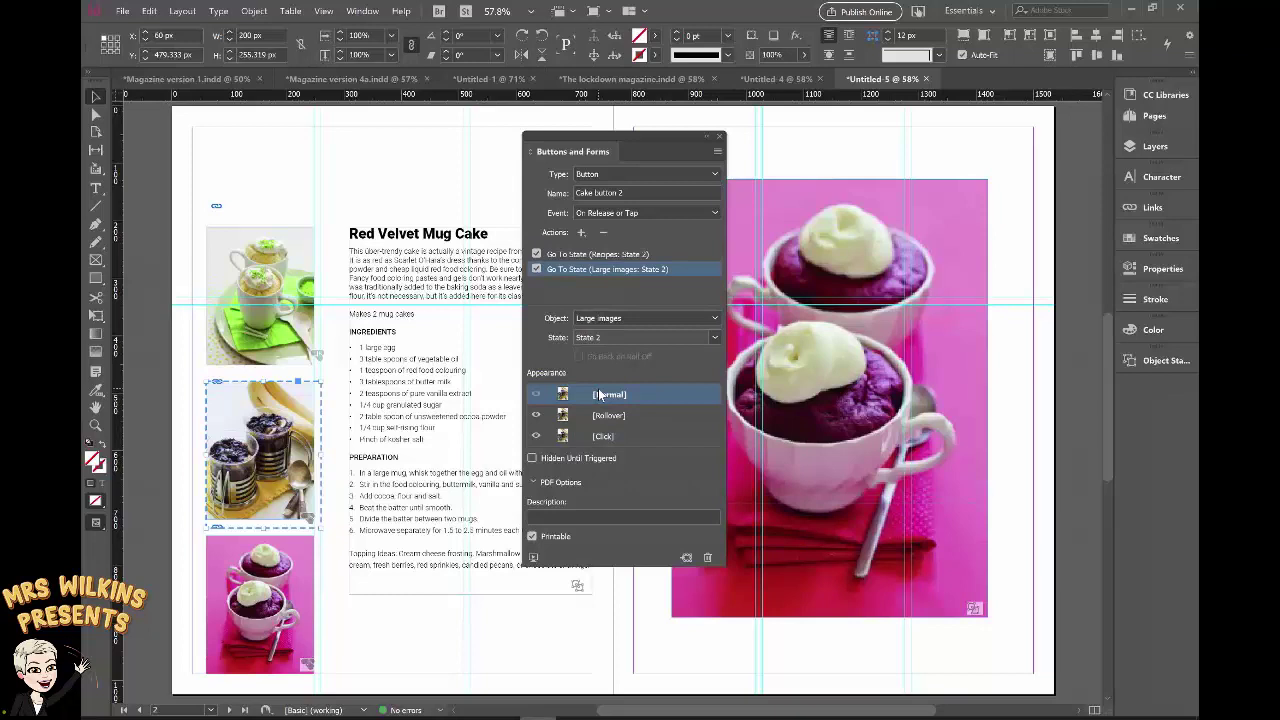
{"action": "left_click", "coordinate": [292, 598]}
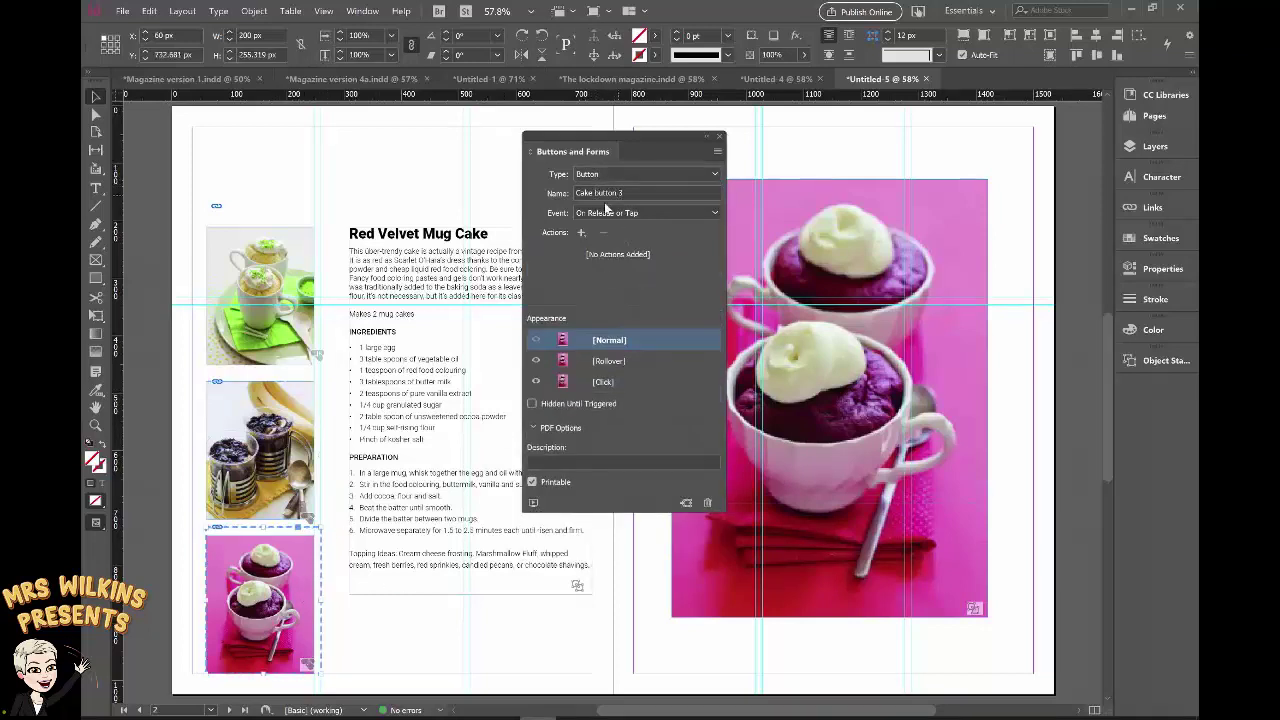
Step: Give Cake button 3 a Go To State action for Recipes State 3
{"action": "left_click", "coordinate": [581, 233]}
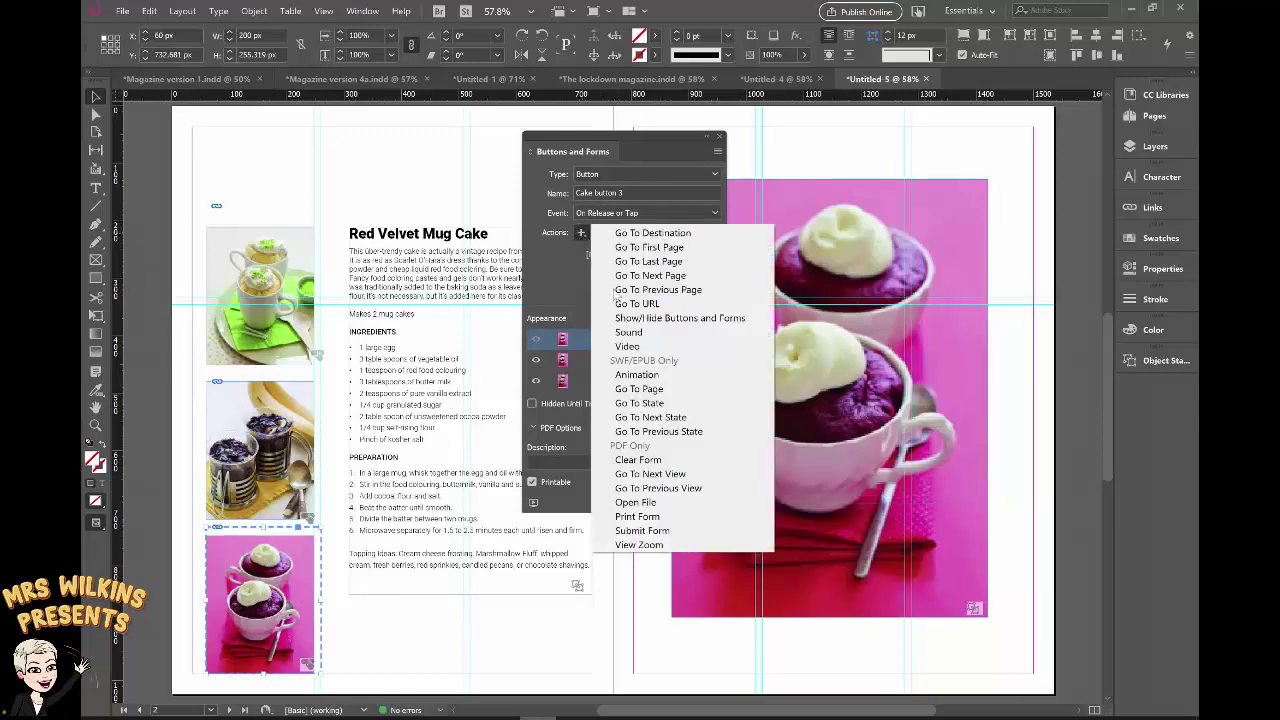
{"action": "left_click", "coordinate": [638, 403]}
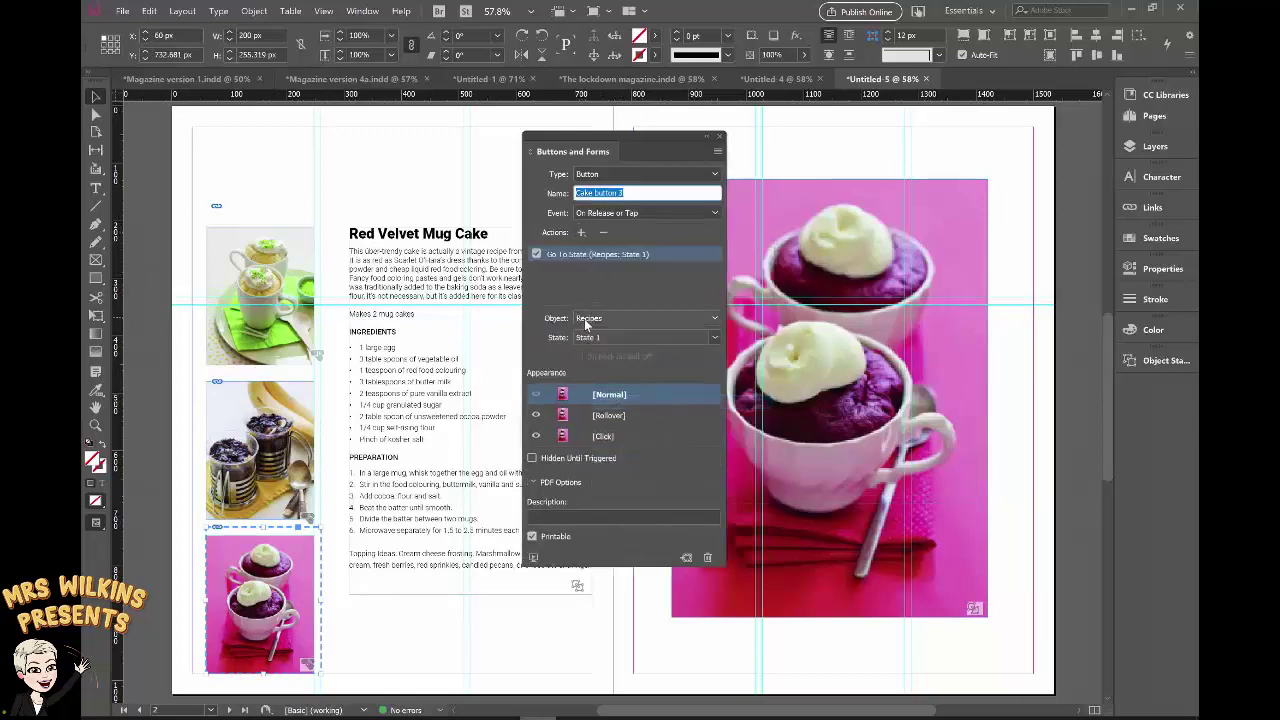
{"action": "left_click", "coordinate": [614, 337]}
{"action": "left_click", "coordinate": [614, 430]}
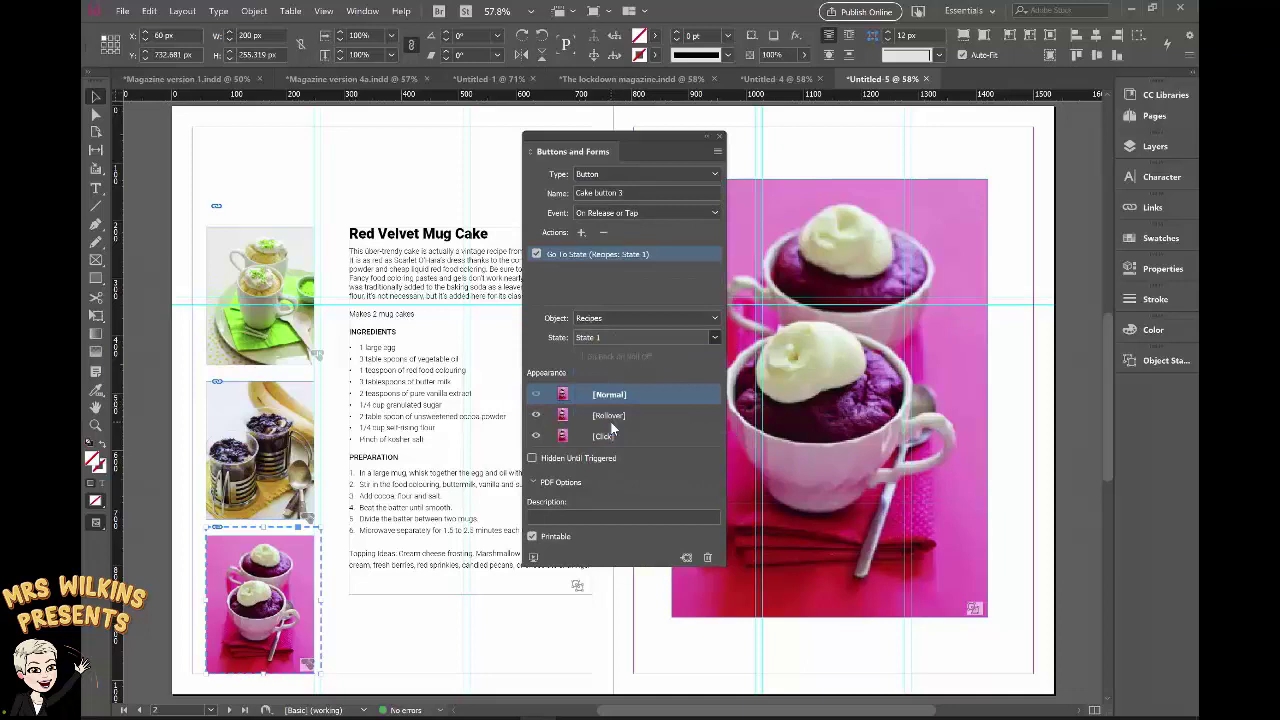
Step: Add a second Go To State action on Cake button 3 targeting Large images and choose its state
{"action": "left_click", "coordinate": [581, 233]}
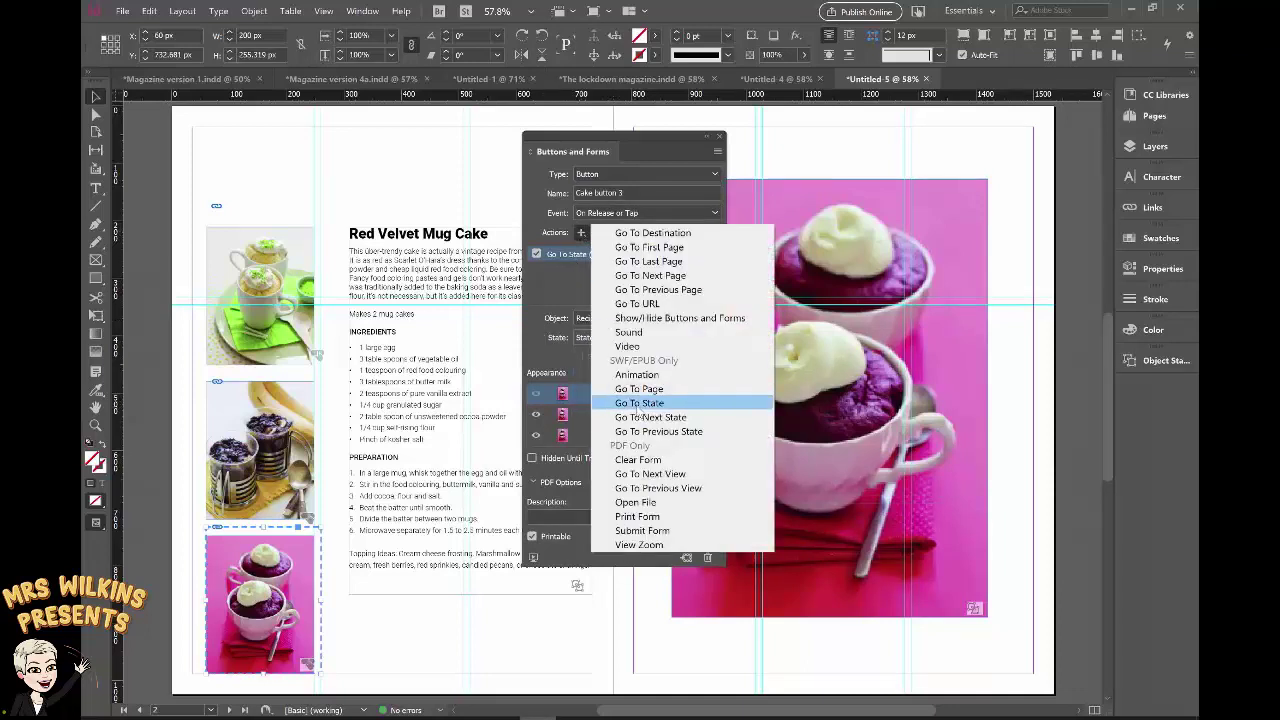
{"action": "left_click", "coordinate": [636, 403]}
{"action": "left_click", "coordinate": [610, 320]}
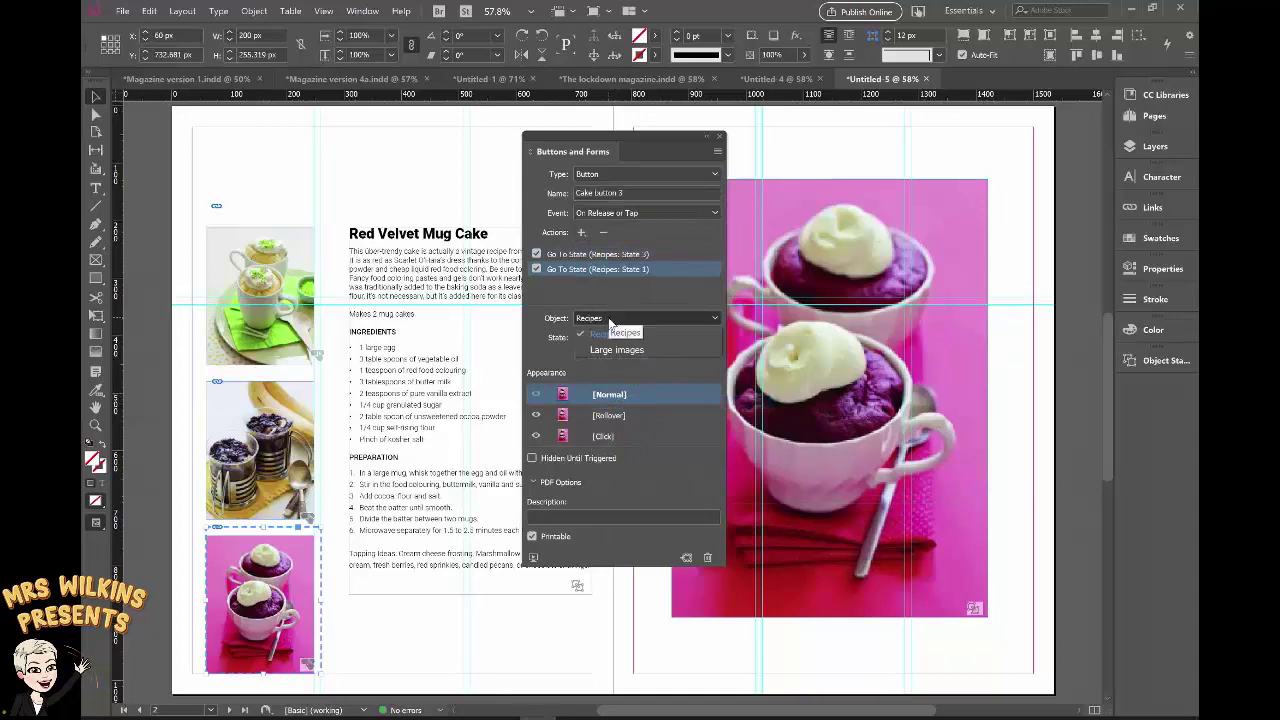
{"action": "left_click", "coordinate": [617, 349]}
{"action": "left_click", "coordinate": [617, 338]}
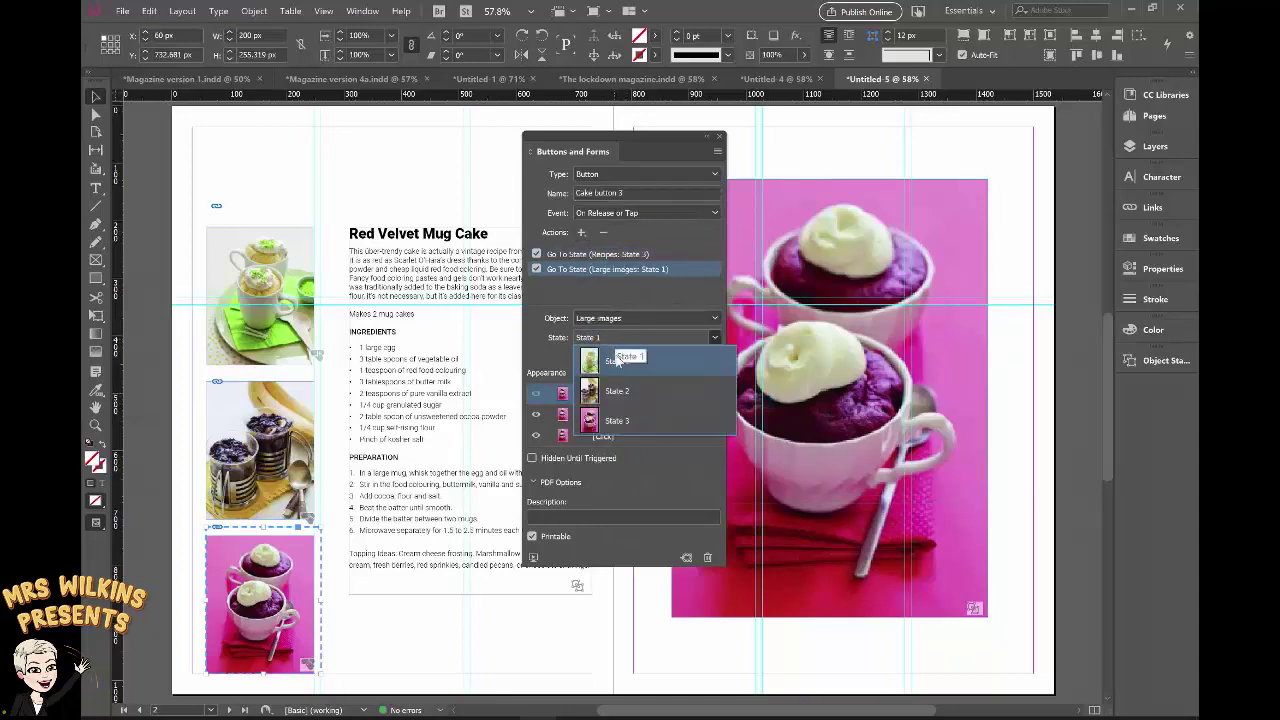
{"action": "left_click", "coordinate": [617, 360]}
{"action": "left_click_drag", "start_coordinate": [569, 151], "coordinate": [753, 131]}
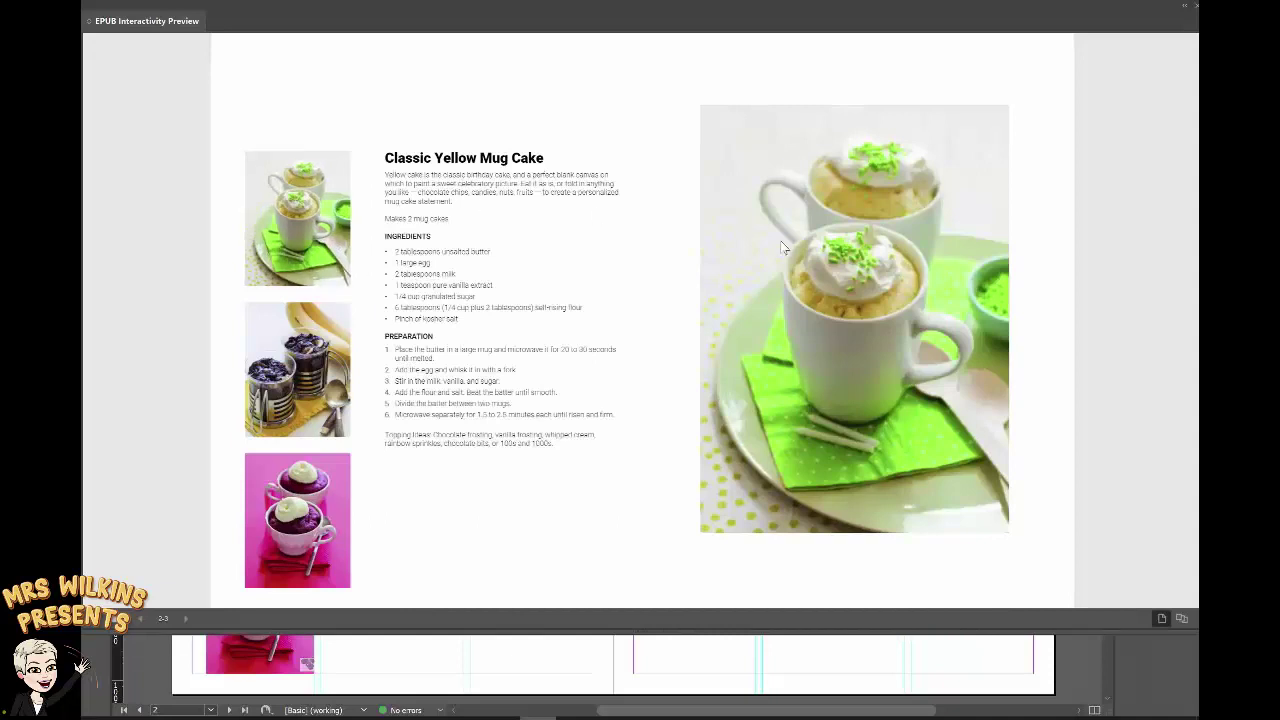
Step: In the EPUB preview, show the Gluten Free Cocoa Banana, then Red Velvet Mug Cake recipes
{"action": "left_click", "coordinate": [303, 340]}
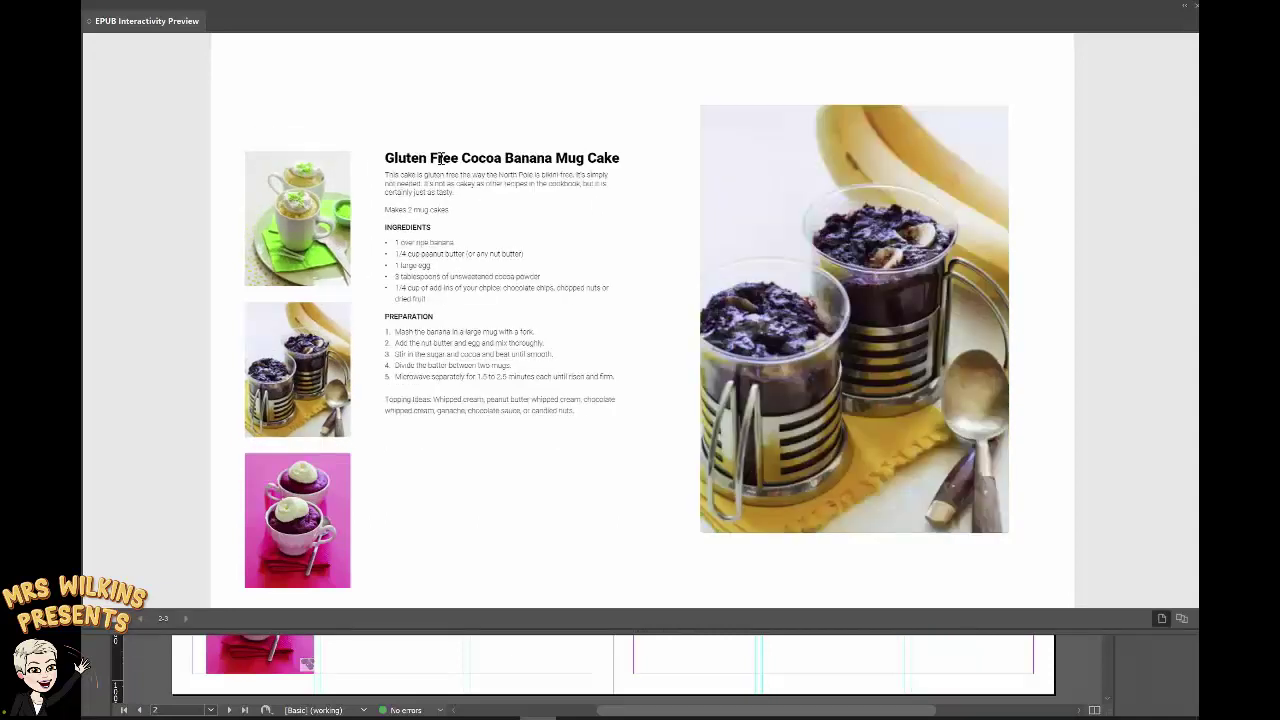
{"action": "left_click", "coordinate": [296, 518]}
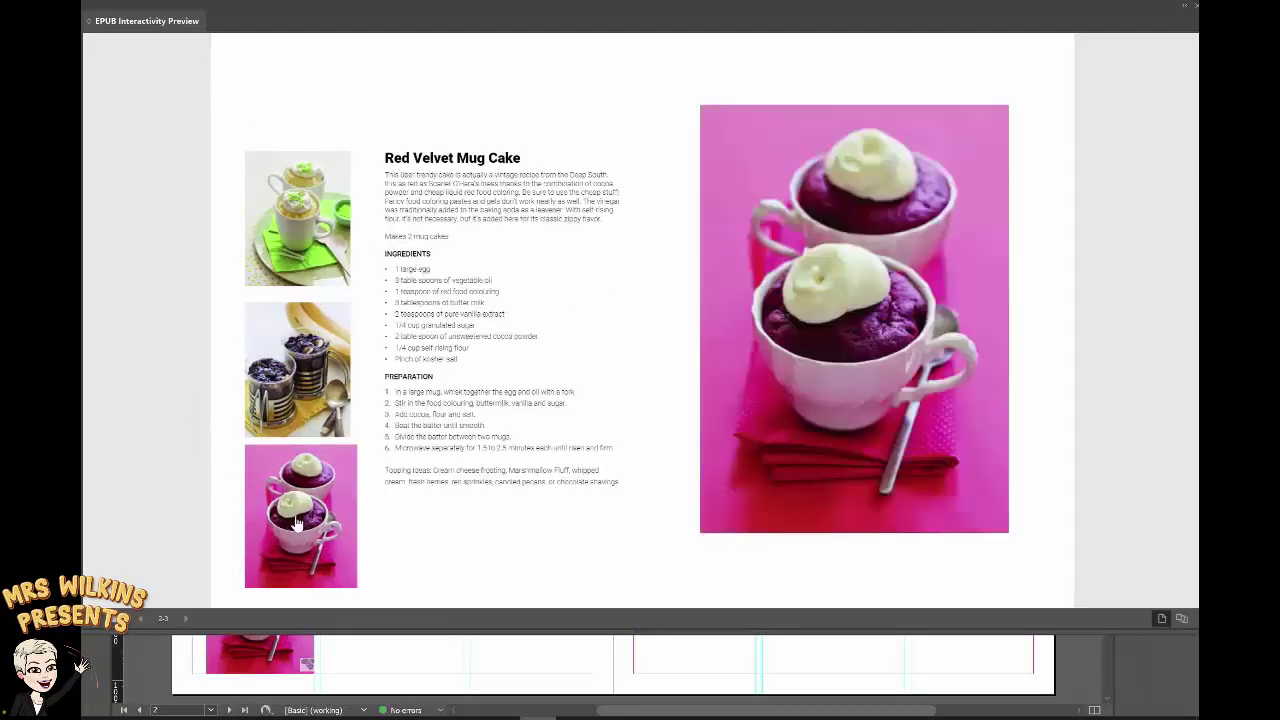